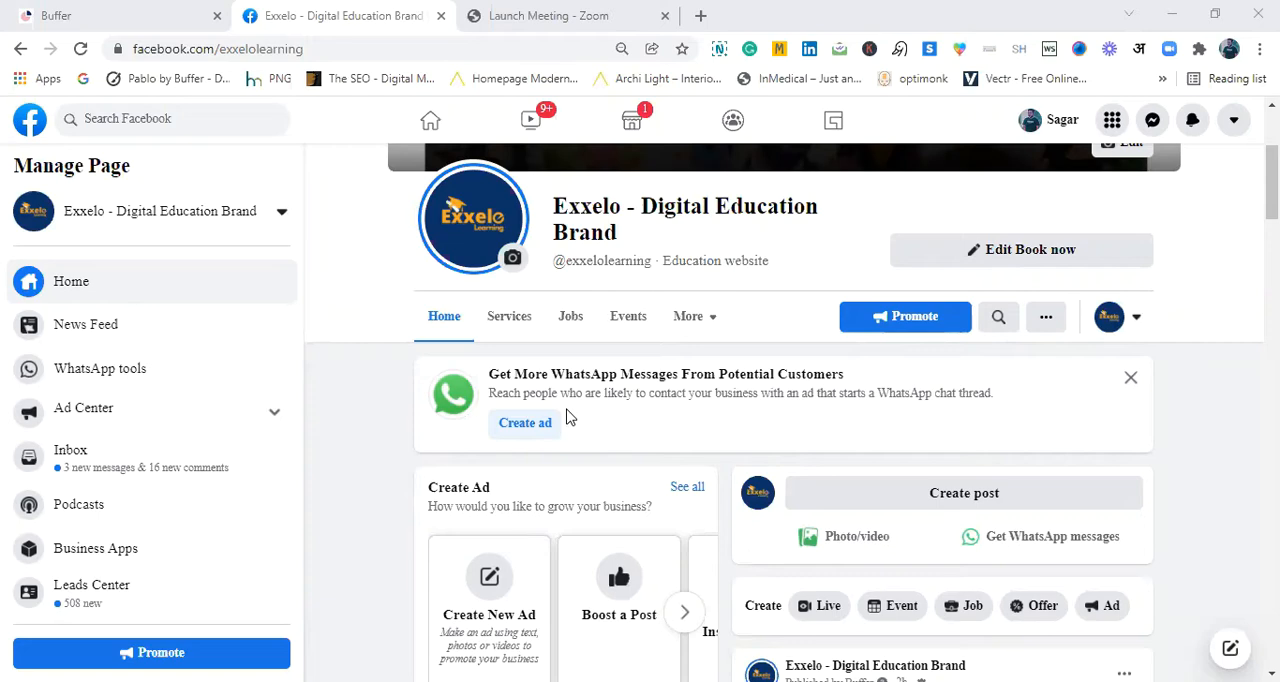
- Start promoting the Exxelo - Digital Education Brand page with the Create New Ad type
scroll(784, 412, "up", 3)
scroll(784, 412, "down", 3)
scroll(784, 412, "up", 1)
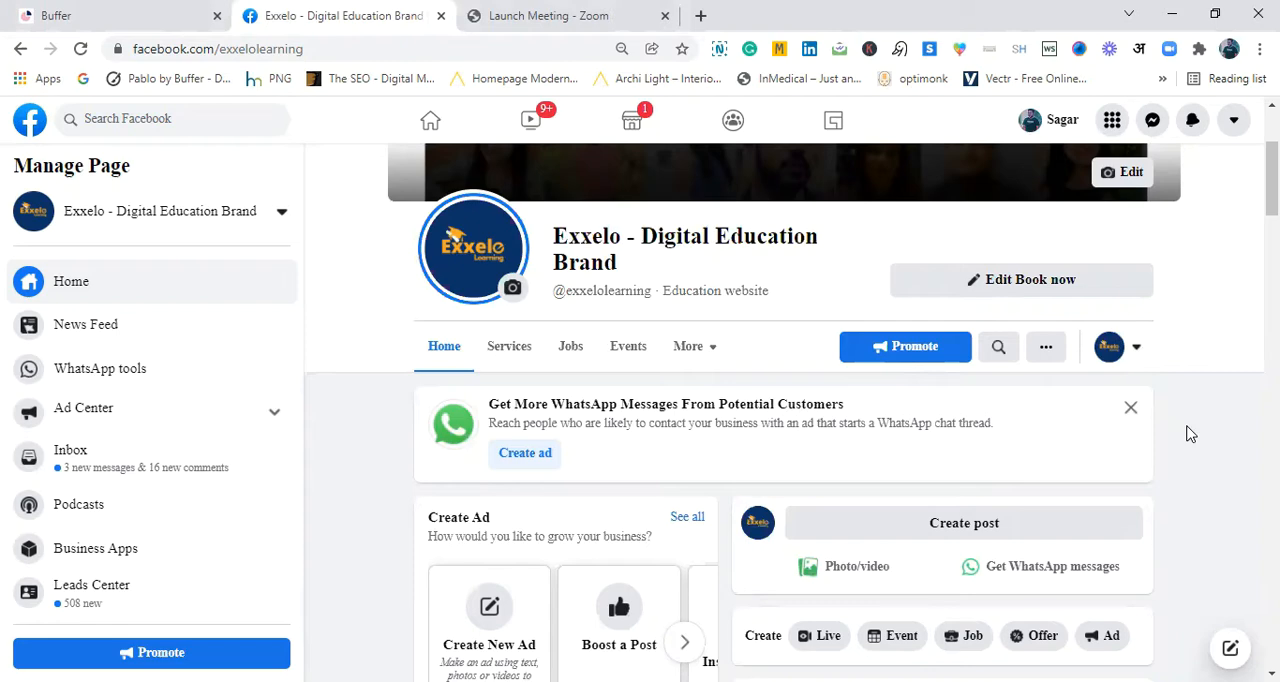
scroll(1272, 180, "up", 3)
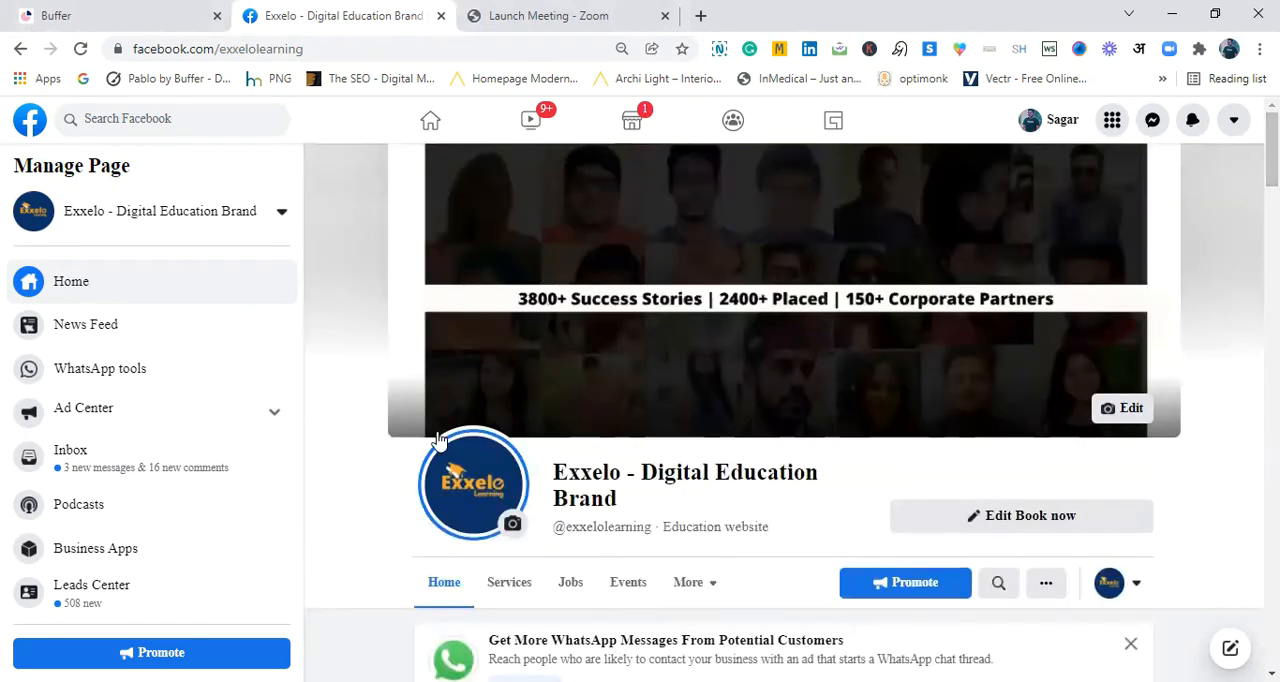
scroll(1271, 160, "down", 3)
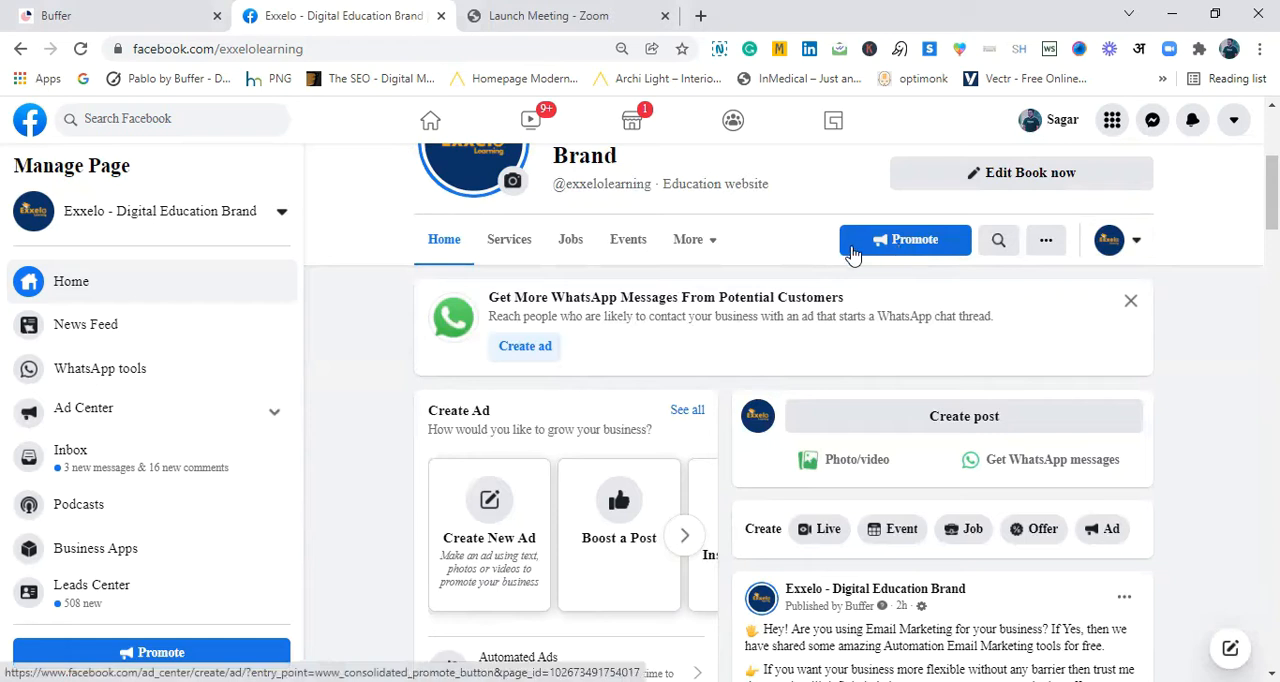
left_click(884, 244)
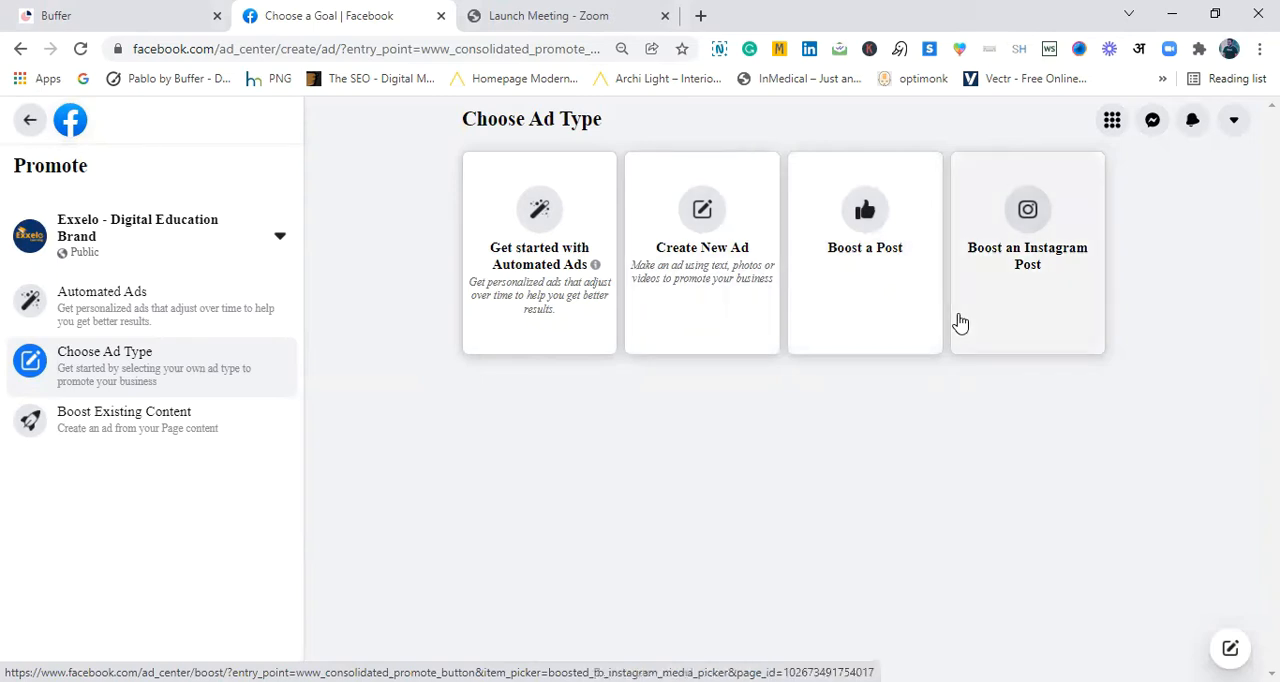
left_click(700, 236)
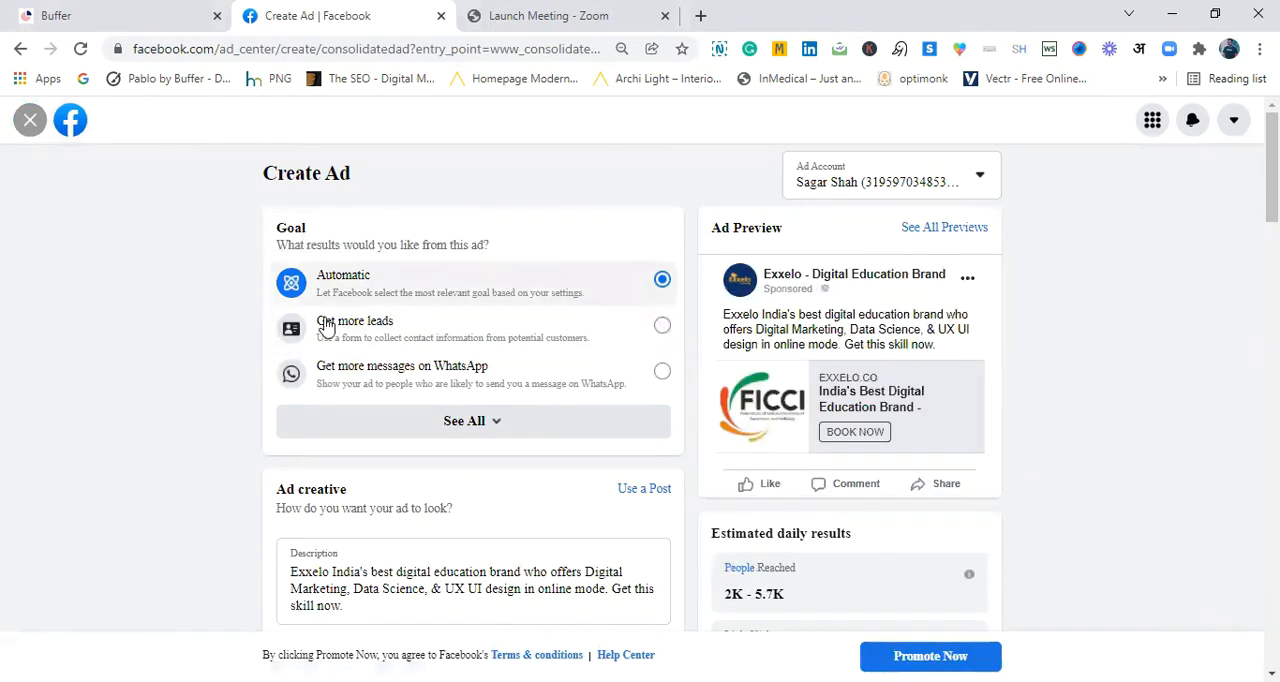
- Expand the full list of ad goals and choose Get more page likes
left_click(477, 428)
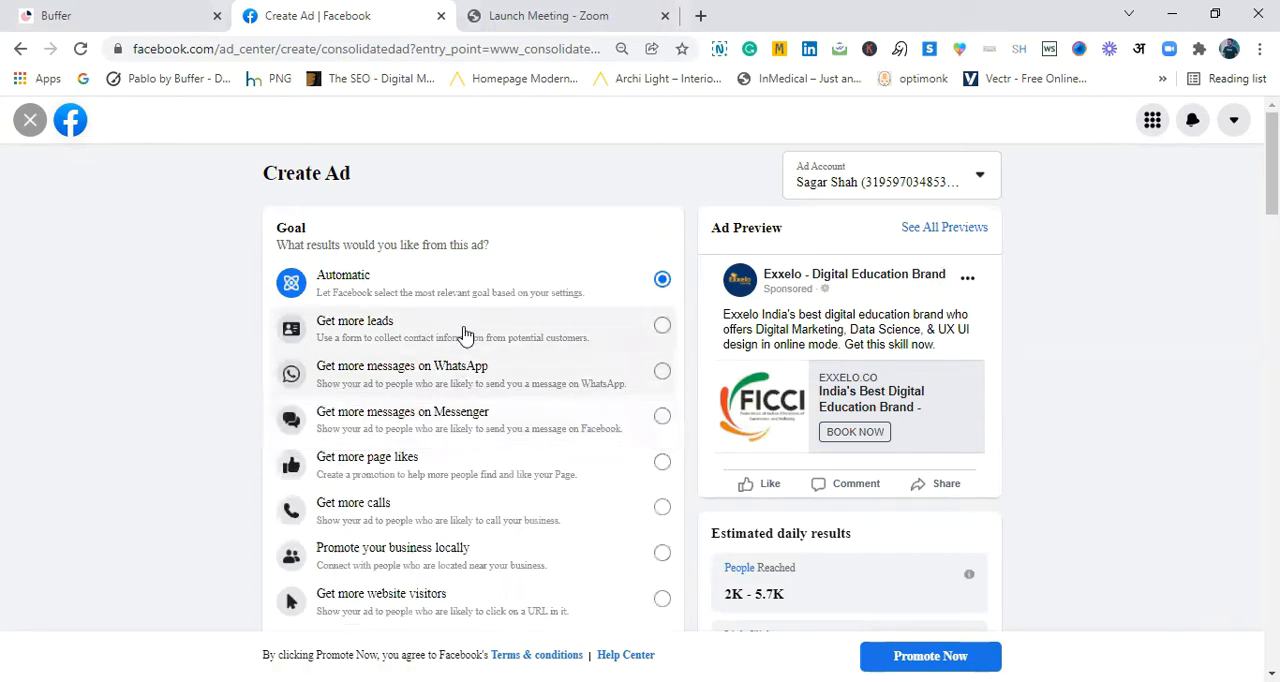
scroll(838, 317, "down", 1)
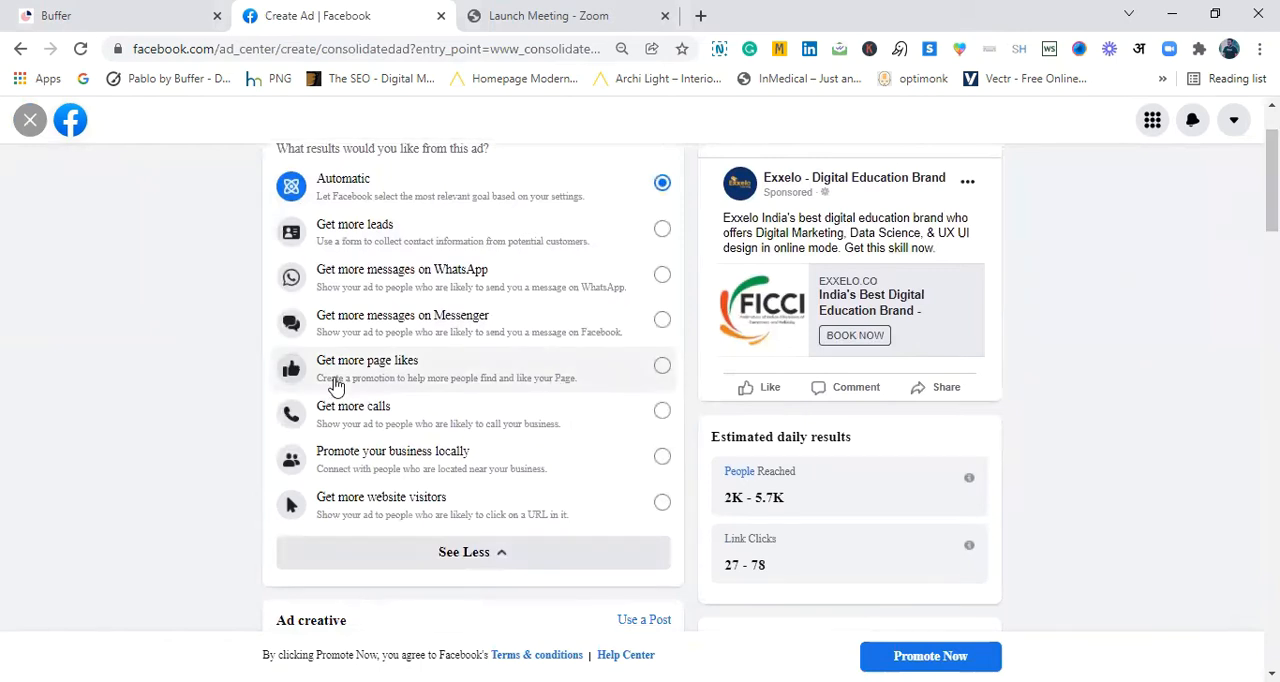
left_click(661, 367)
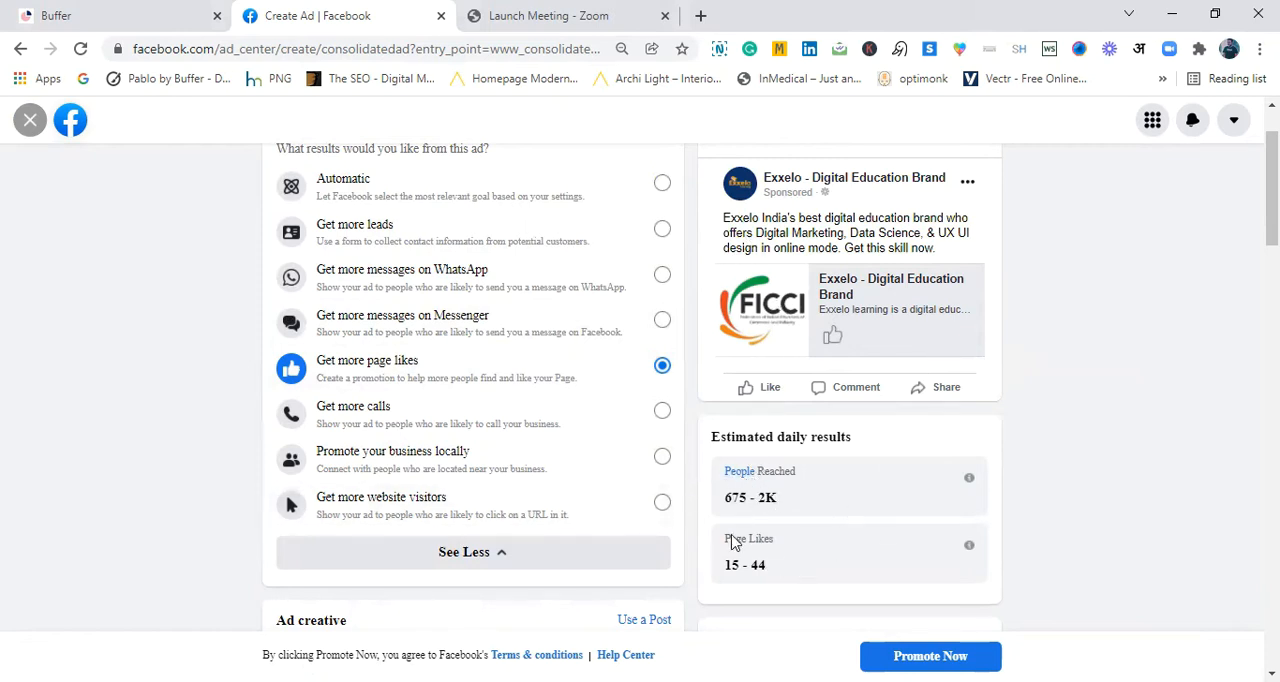
- Review the ad creative's description, the image editing options and the ad preview
scroll(786, 548, "down", 3)
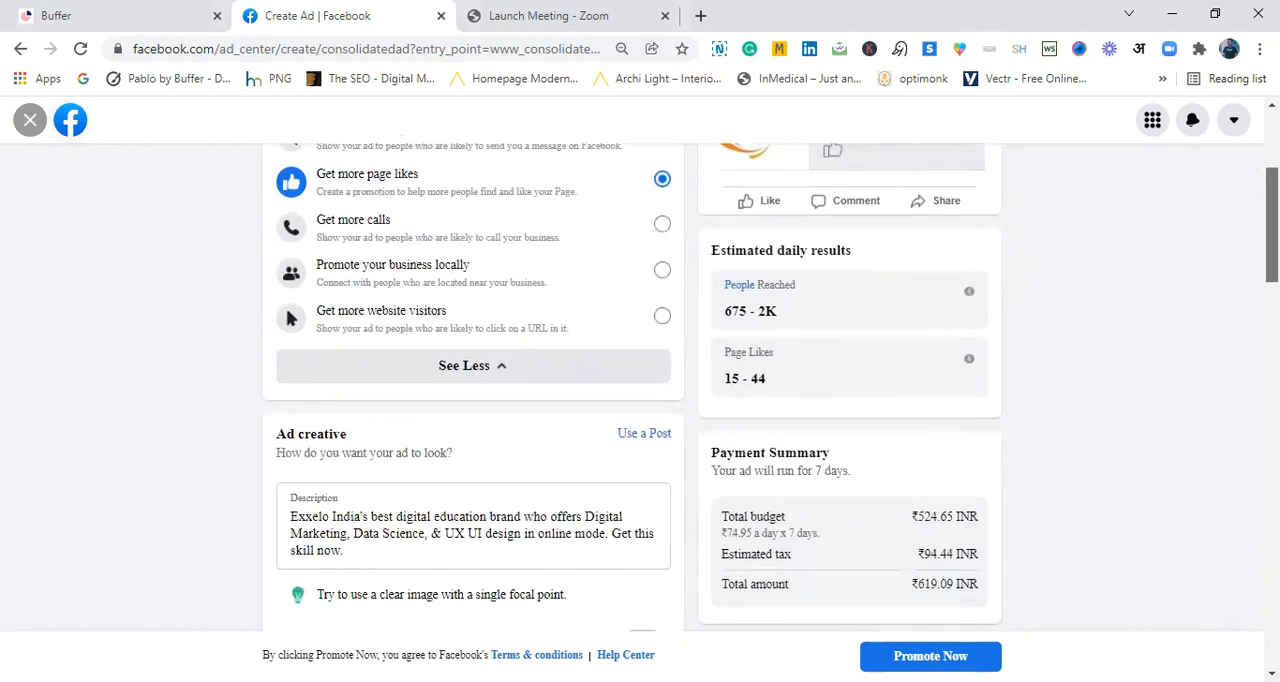
scroll(473, 390, "down", 1)
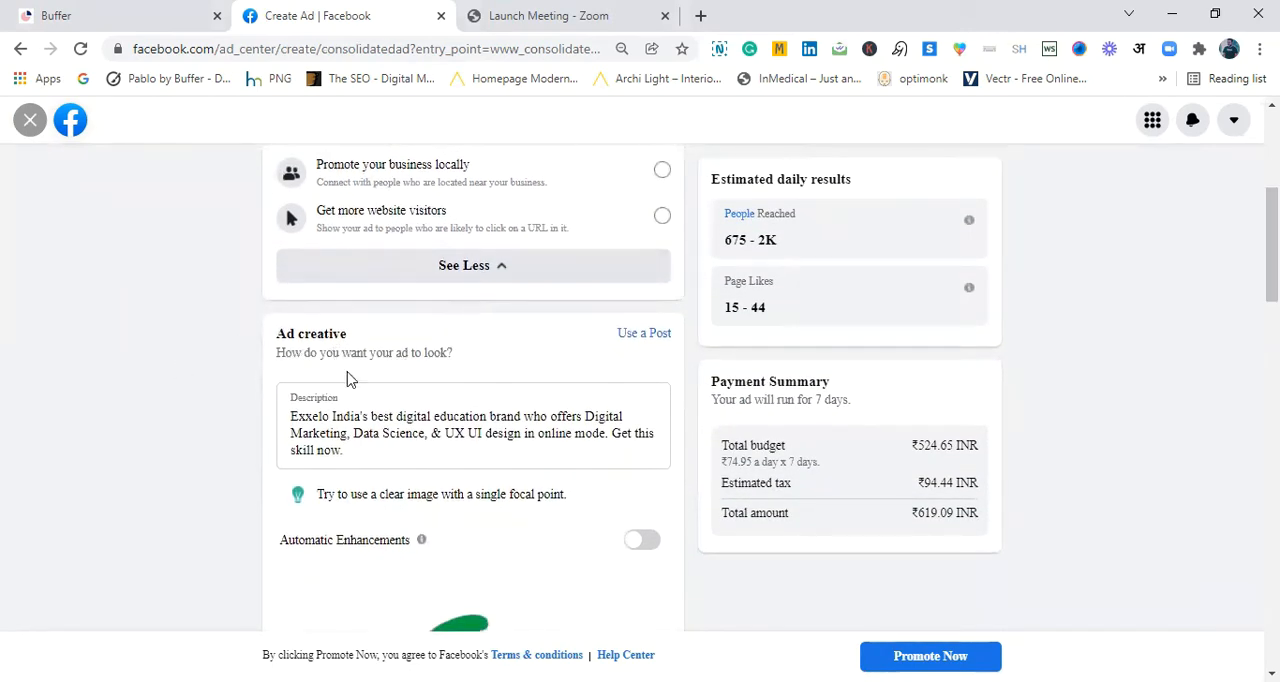
left_click(358, 451)
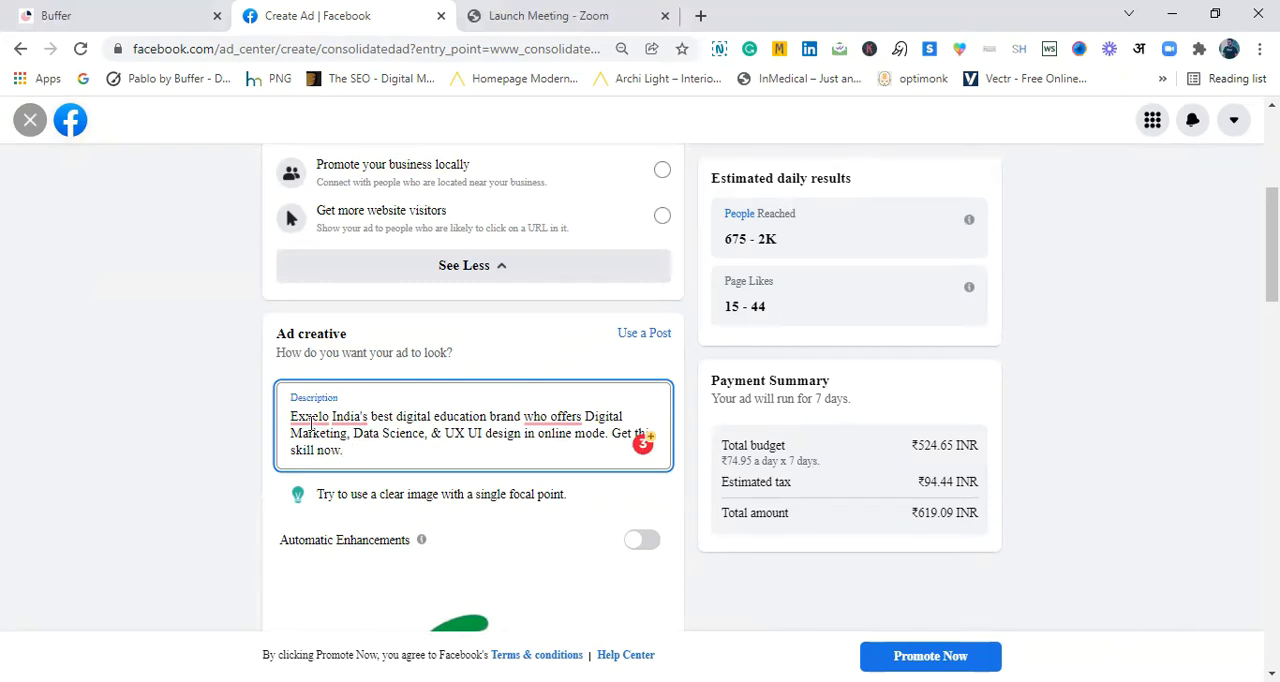
mouse_move(310, 424)
left_click_drag(1272, 246, 1272, 304)
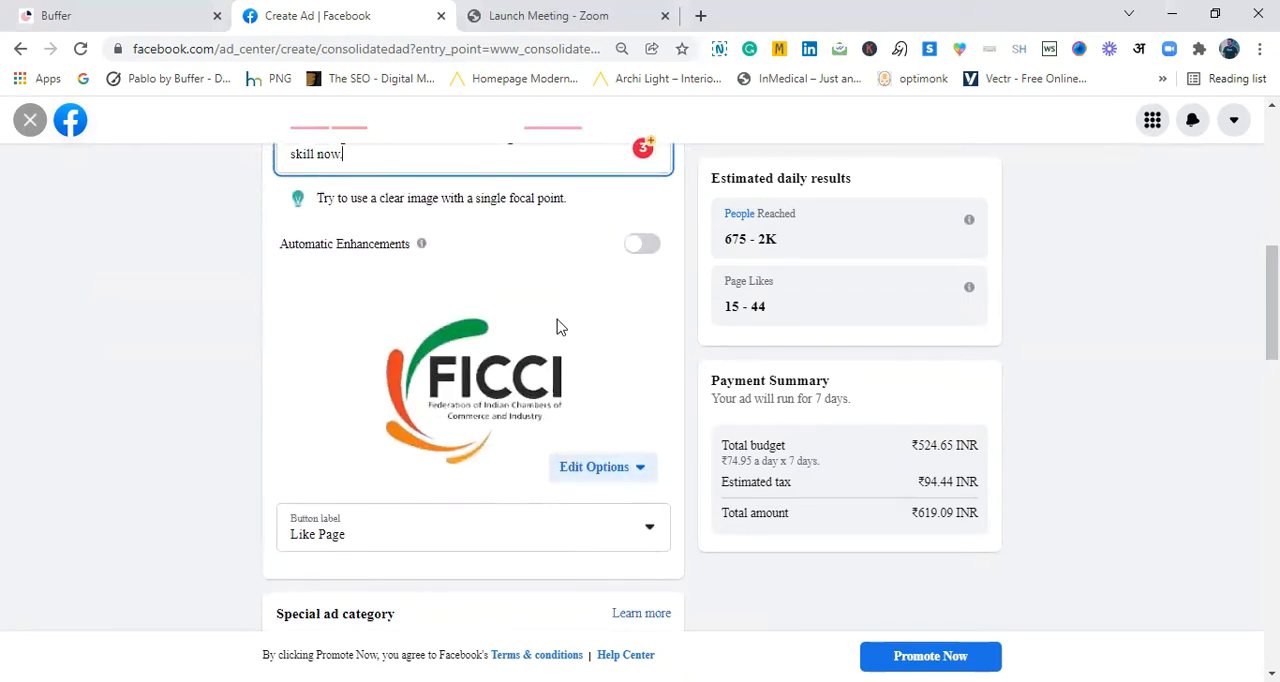
left_click(634, 470)
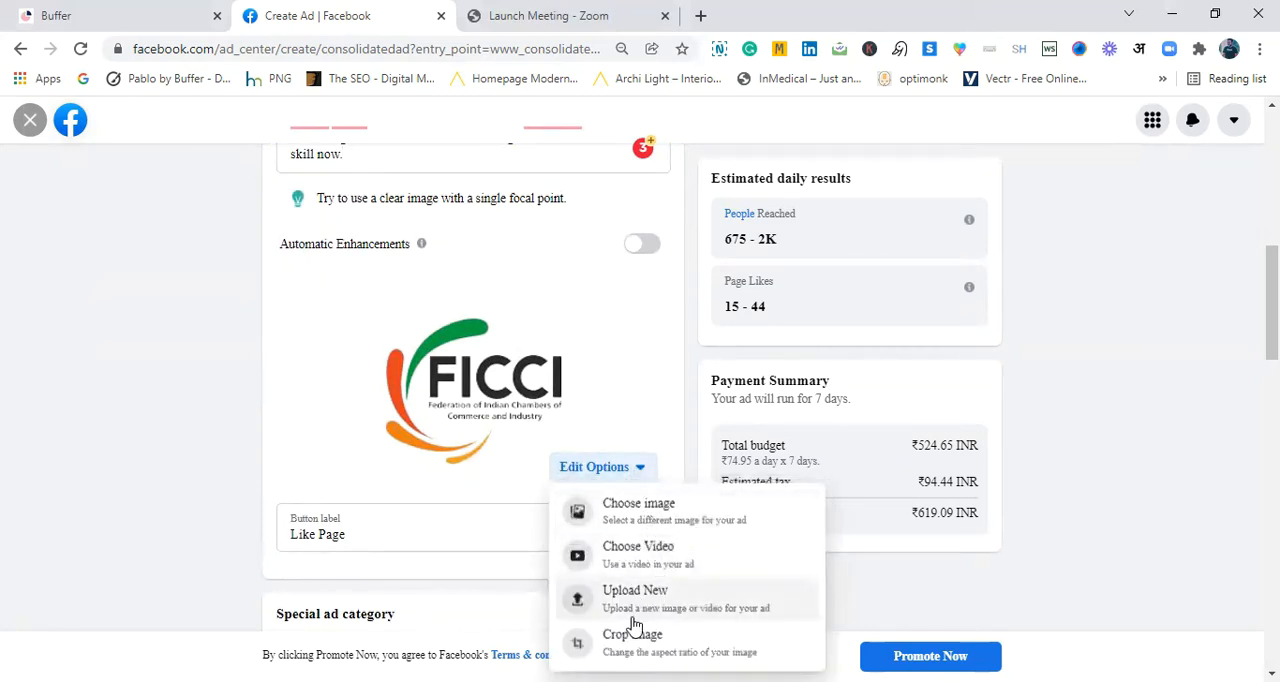
scroll(1272, 300, "down", 2)
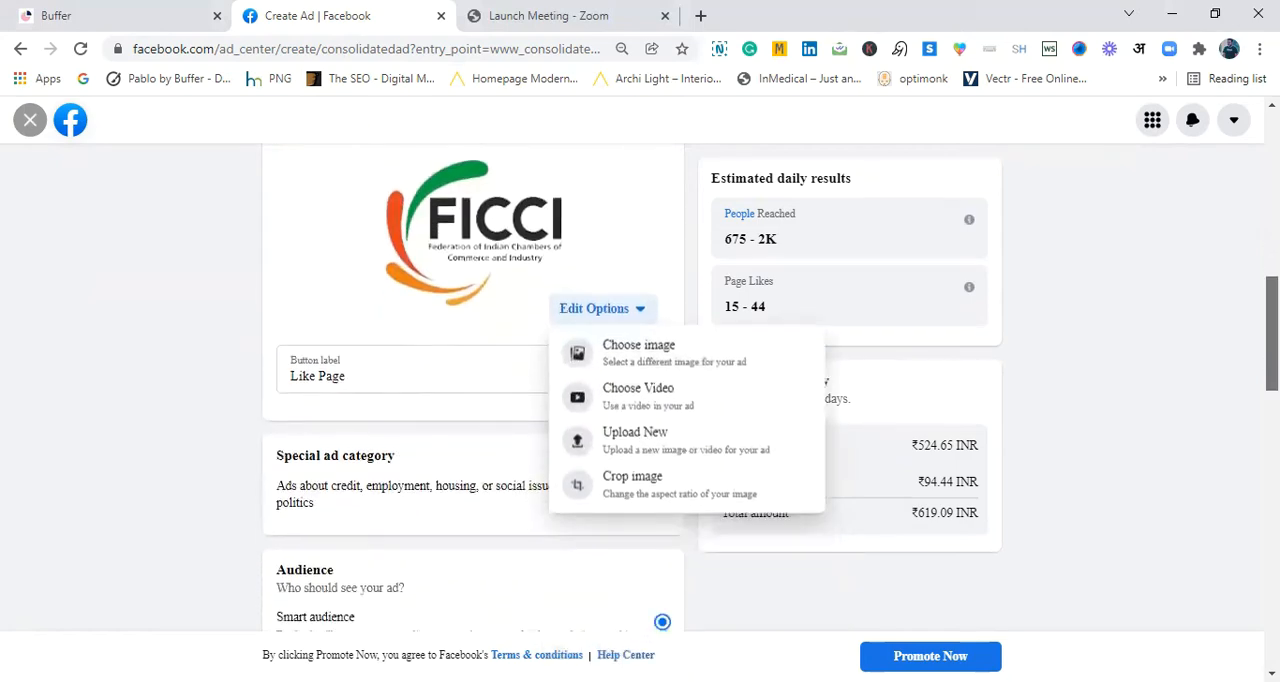
left_click_drag(1272, 340, 1272, 185)
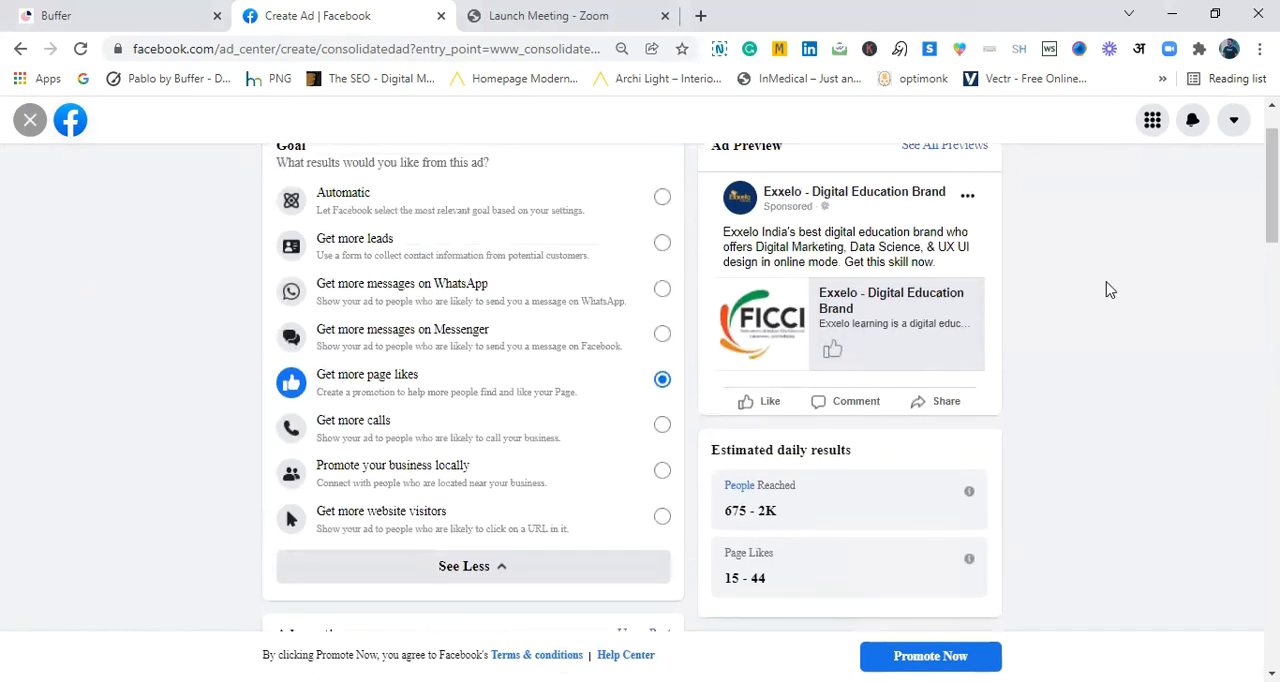
- Choose Like Page as the ad's button label
left_click_drag(1272, 185, 1272, 347)
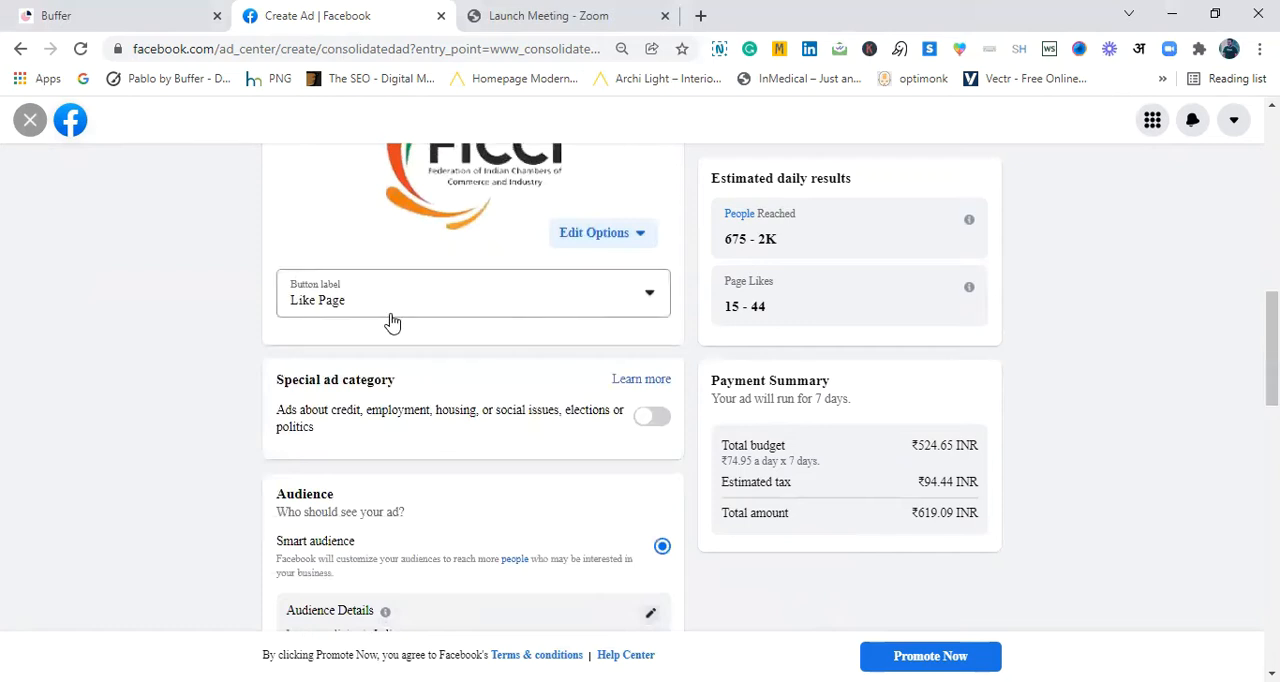
left_click(522, 316)
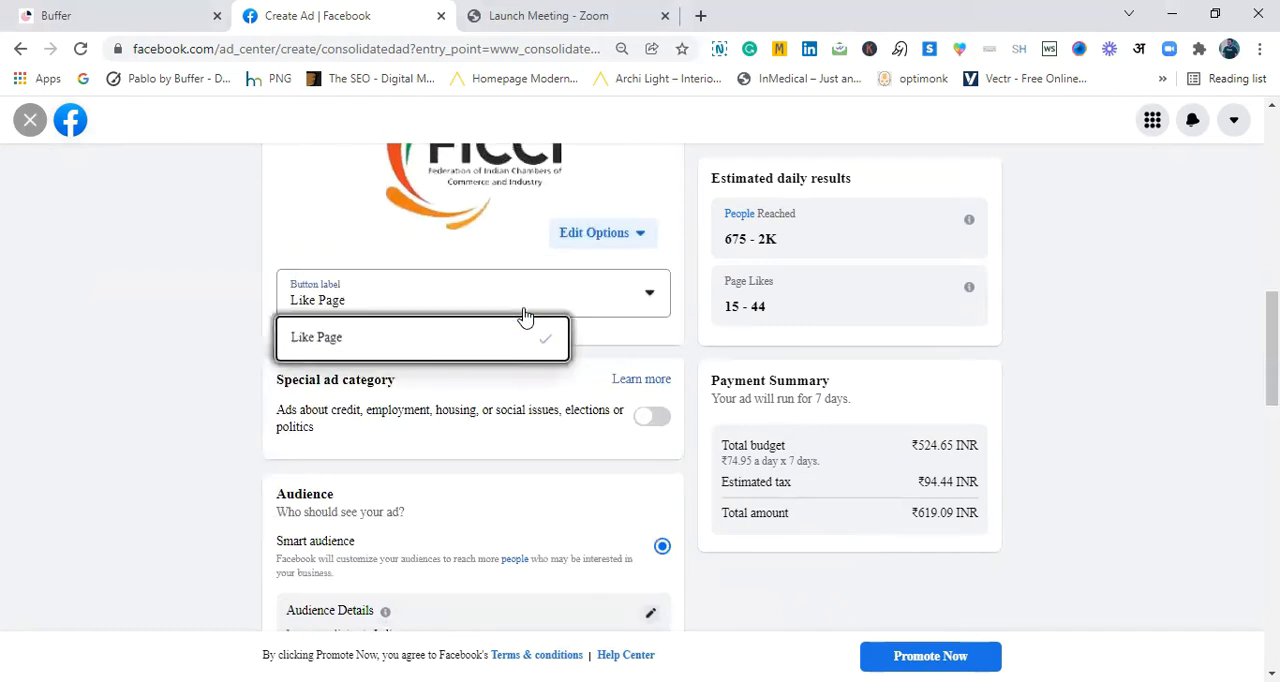
left_click(487, 349)
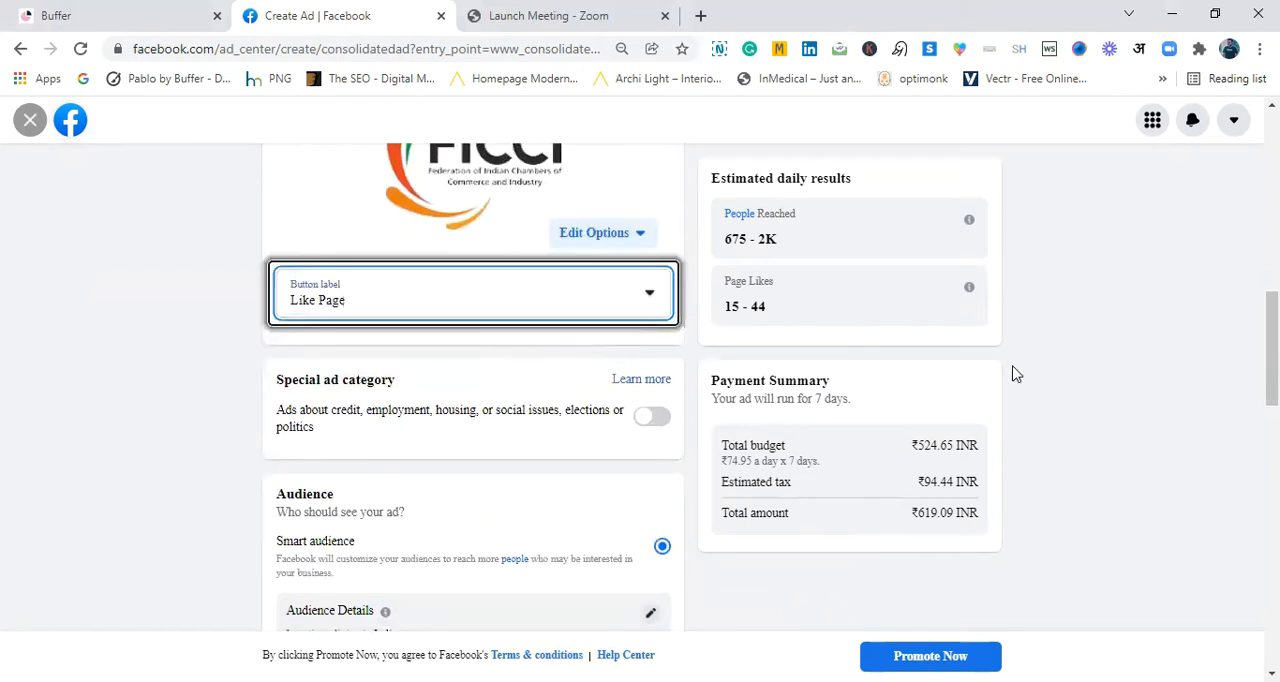
- Accept the grammar suggestion "that offers" in the ad description
scroll(640, 566, "up", 8)
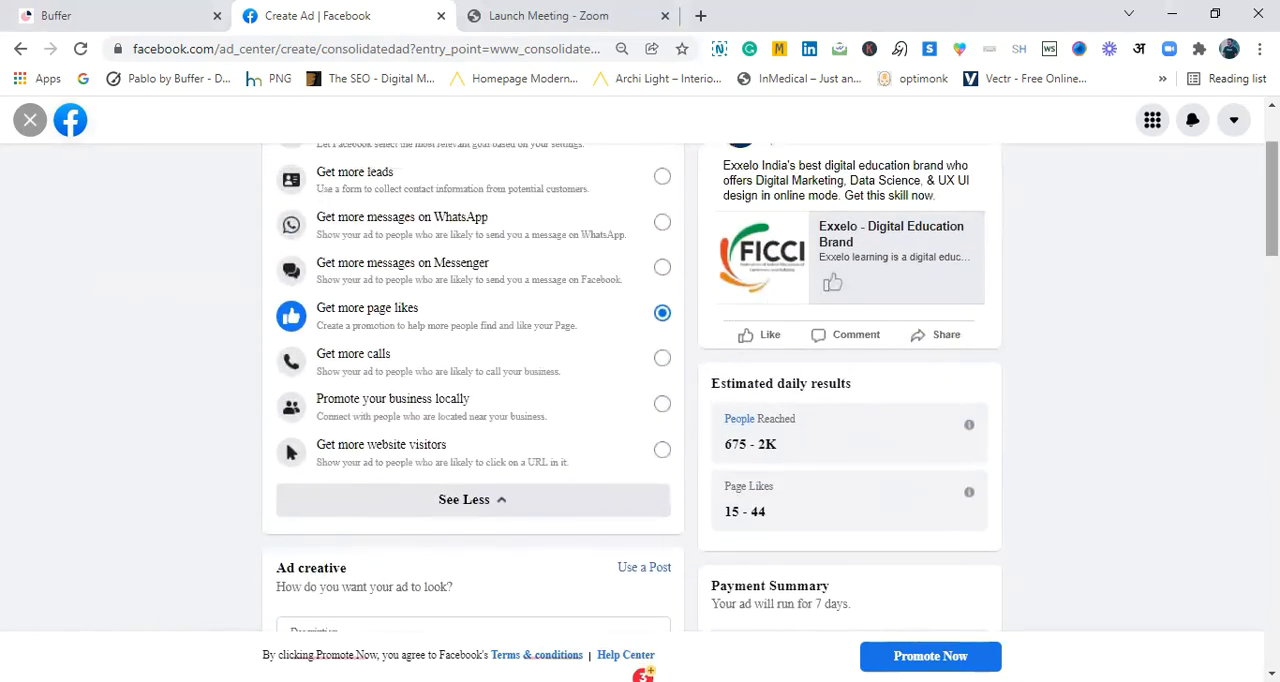
scroll(860, 281, "down", 3)
scroll(473, 400, "down", 3)
scroll(473, 400, "up", 1)
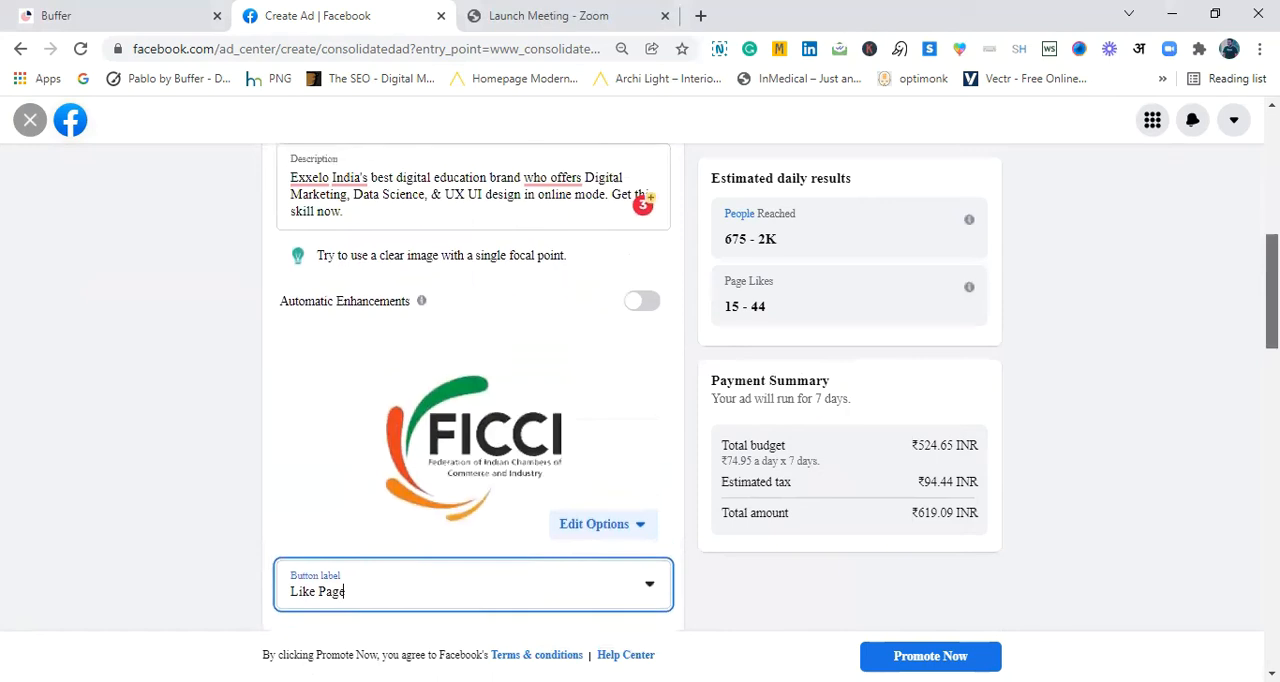
left_click(537, 183)
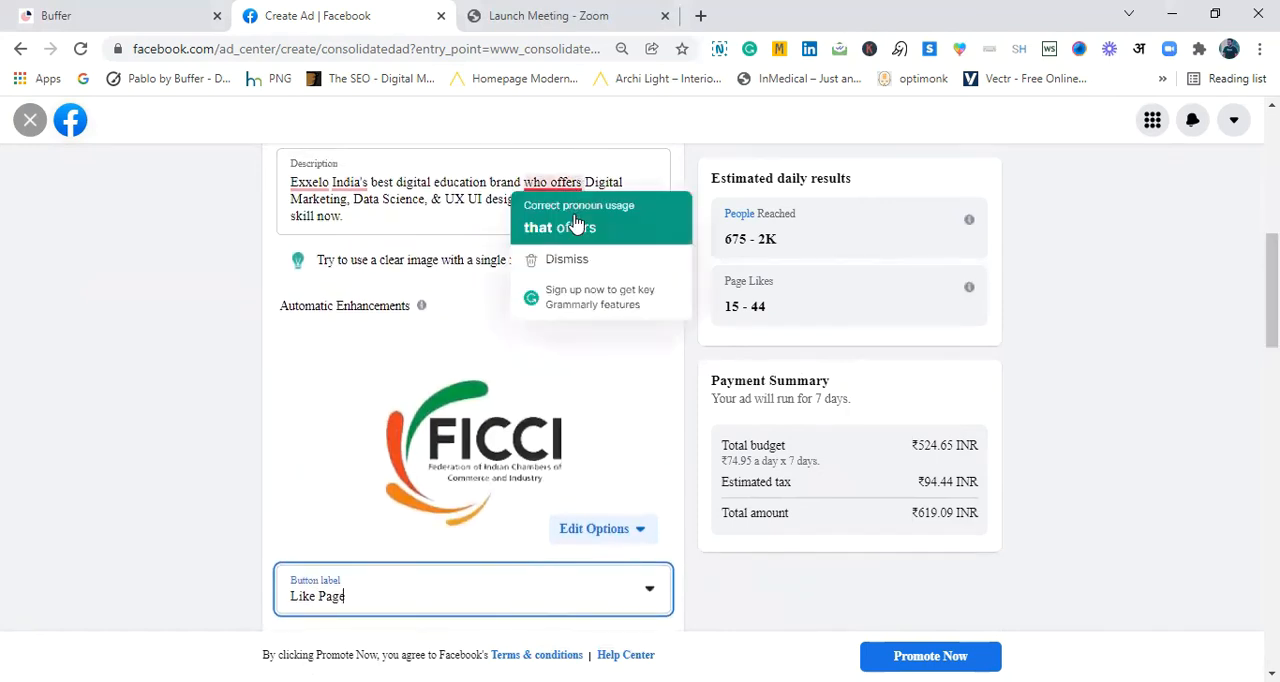
left_click(629, 226)
- Replace the ad image with the untitled 1640 x 924 image from the ad account's media and check the ad preview
scroll(600, 200, "down", 3)
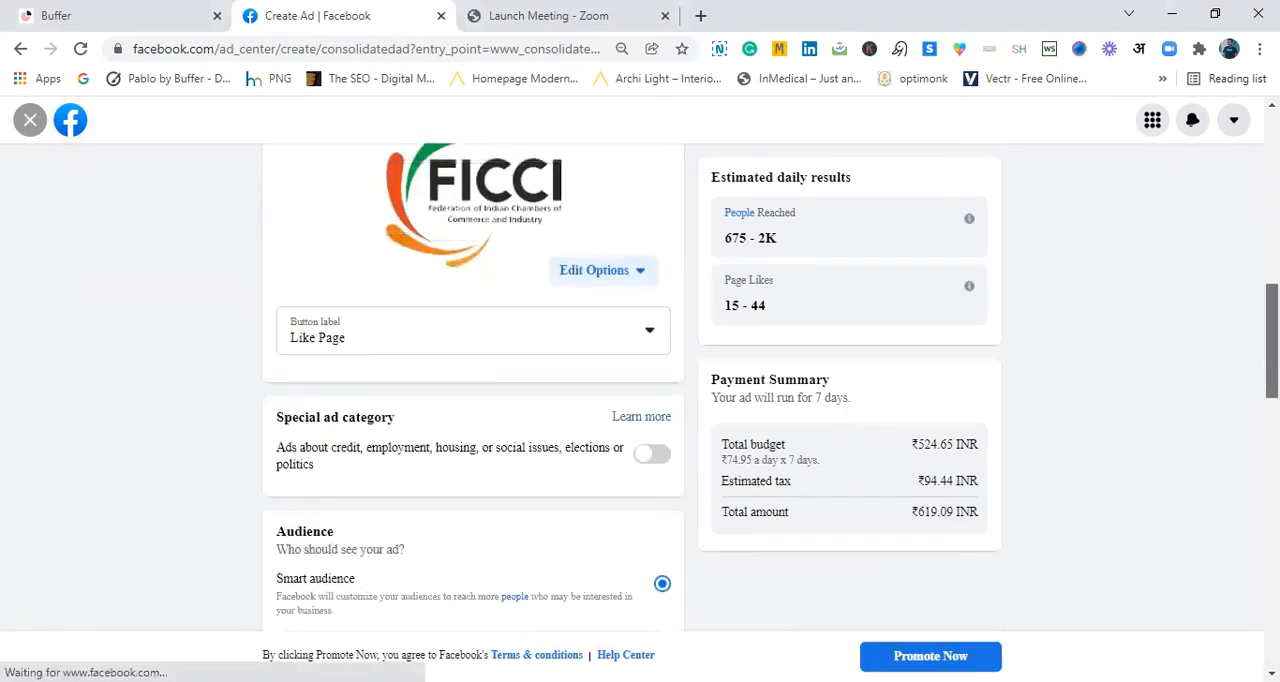
left_click(600, 272)
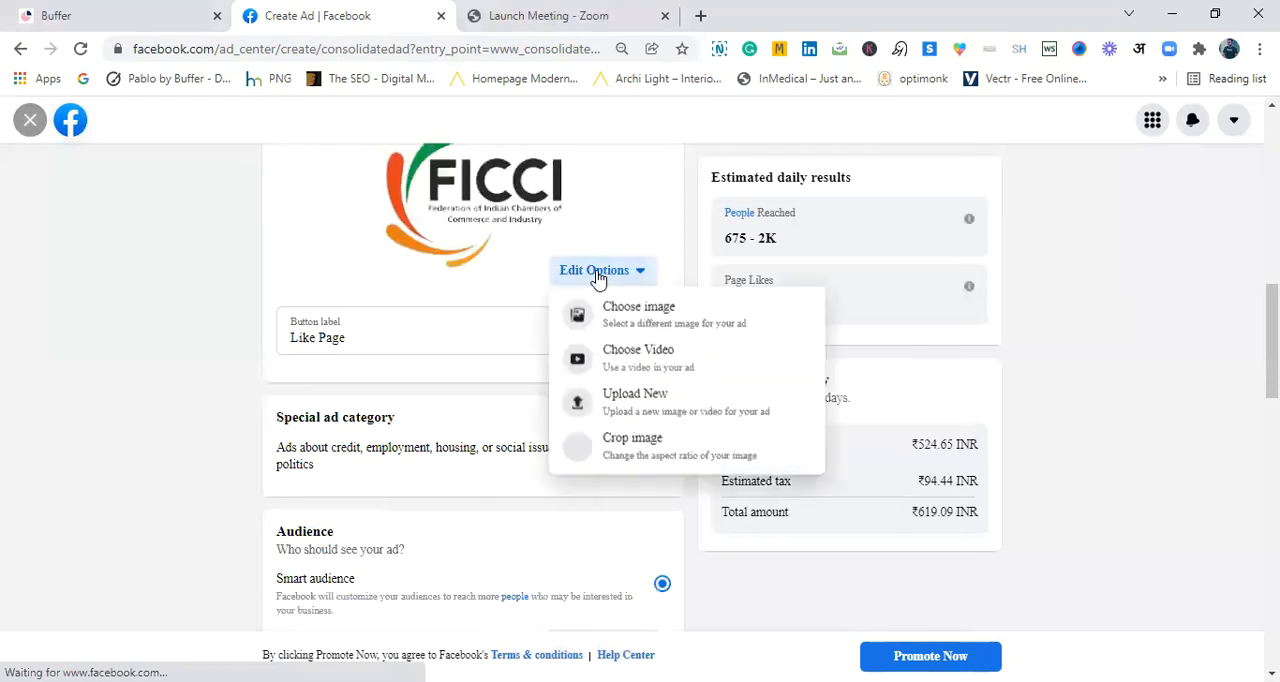
left_click(671, 323)
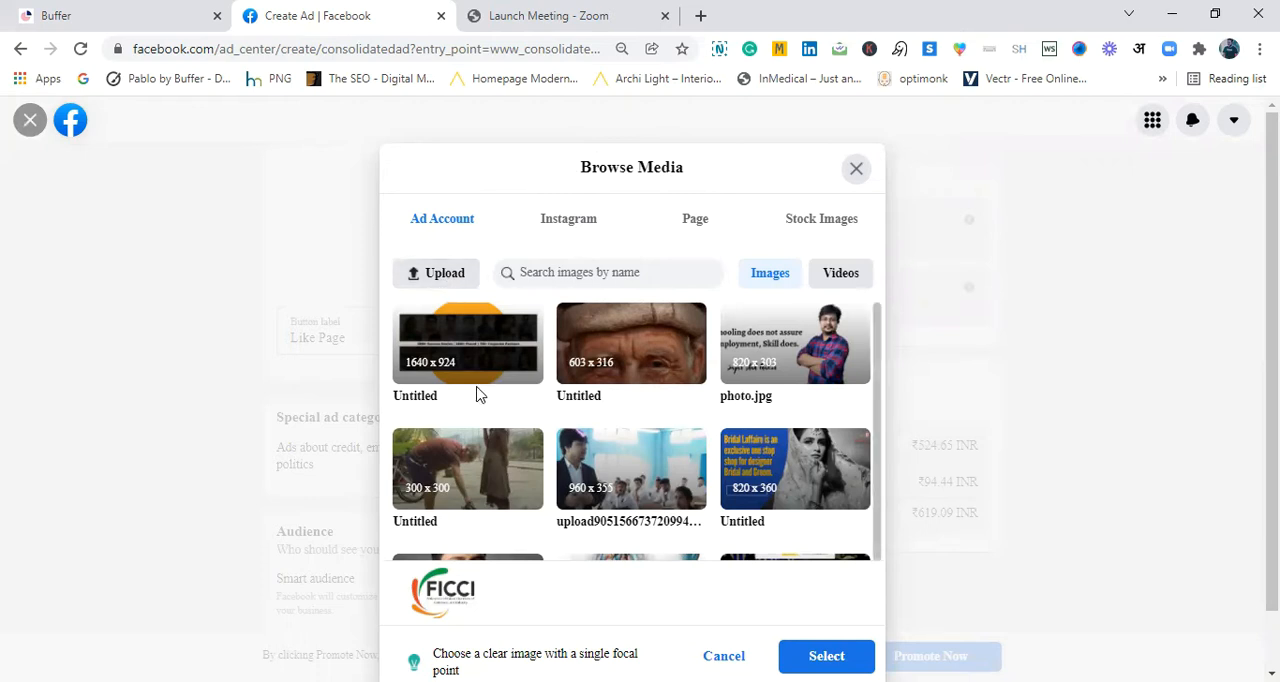
scroll(880, 395, "down", 1)
left_click_drag(880, 395, 873, 338)
left_click_drag(877, 346, 868, 300)
left_click(467, 333)
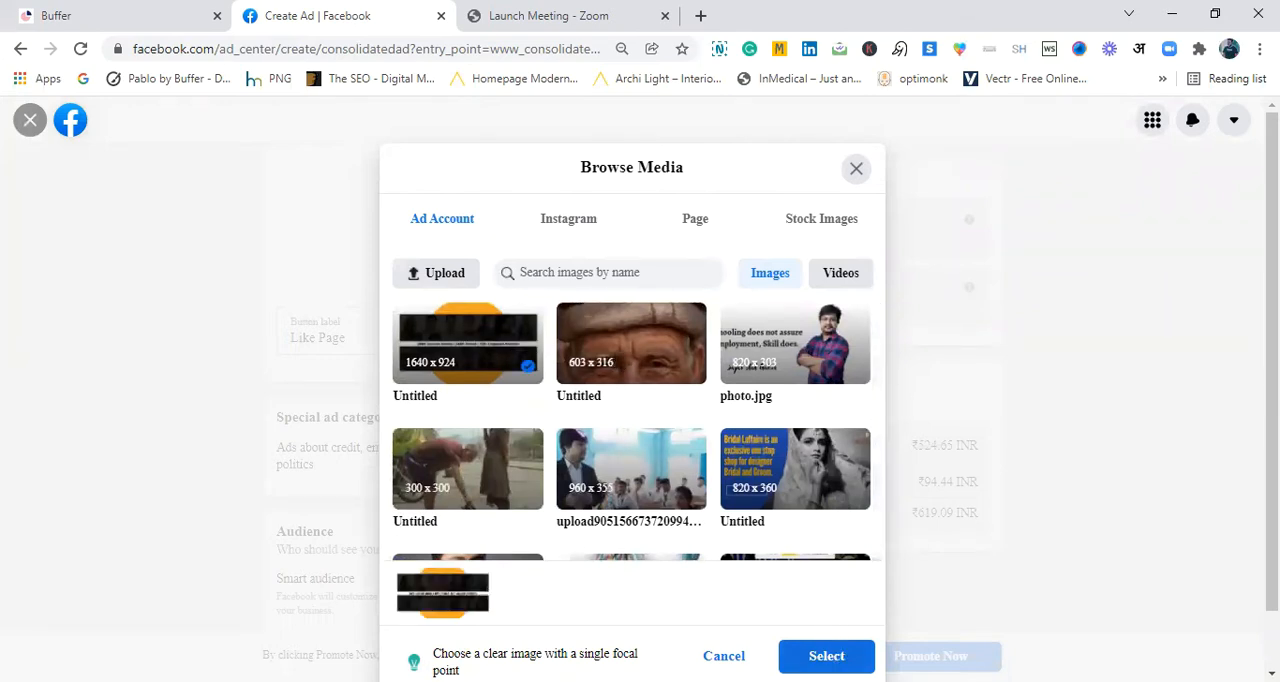
left_click(826, 656)
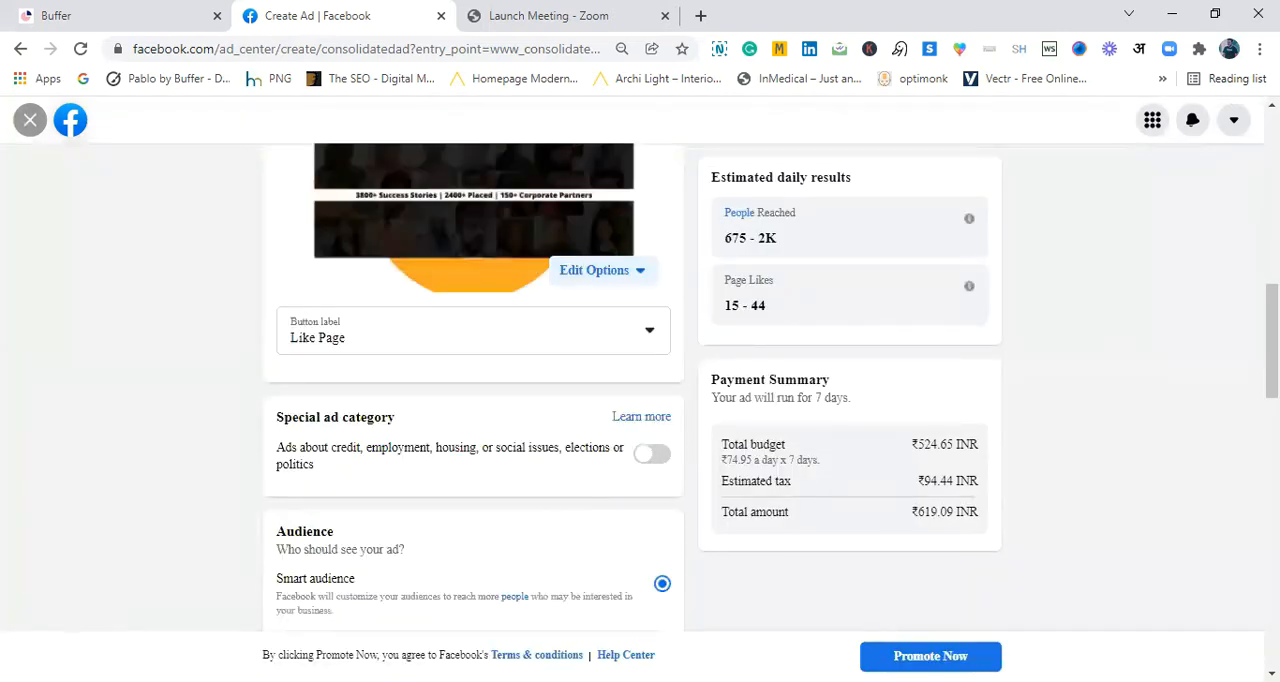
scroll(640, 390, "up", 10)
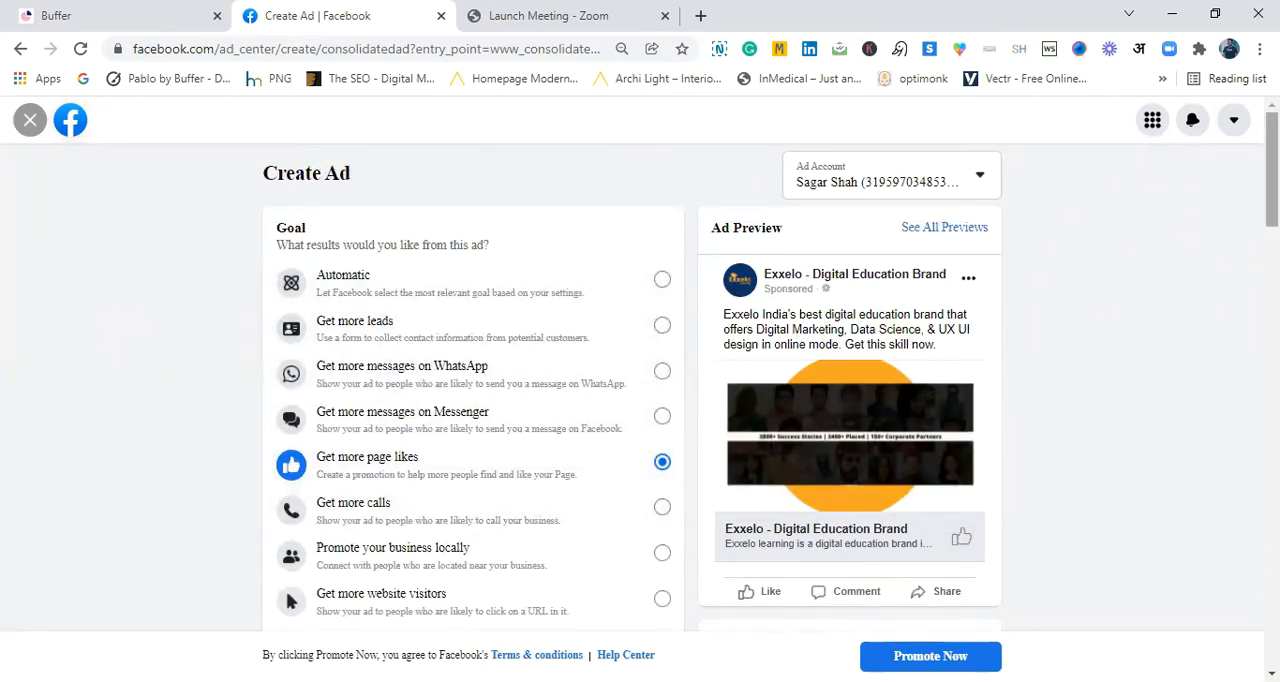
- Edit the smart audience to target all genders aged 20 to 45
scroll(800, 451, "down", 3)
scroll(473, 390, "down", 4)
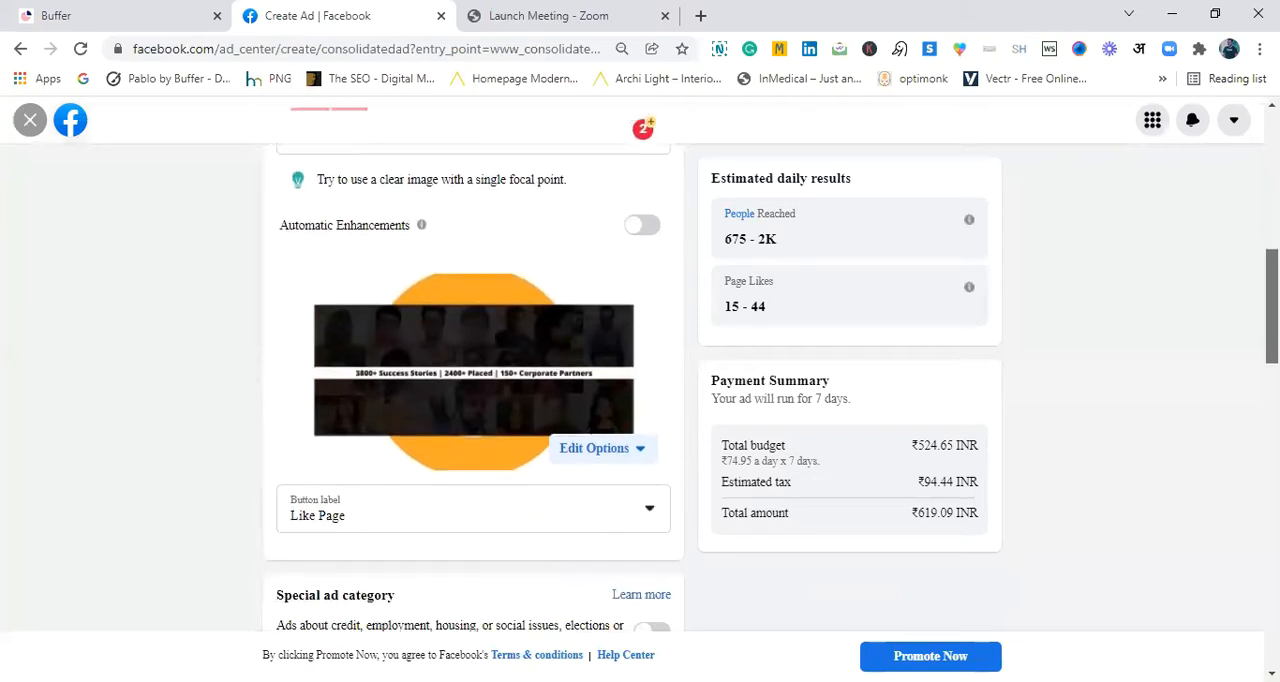
scroll(473, 390, "down", 3)
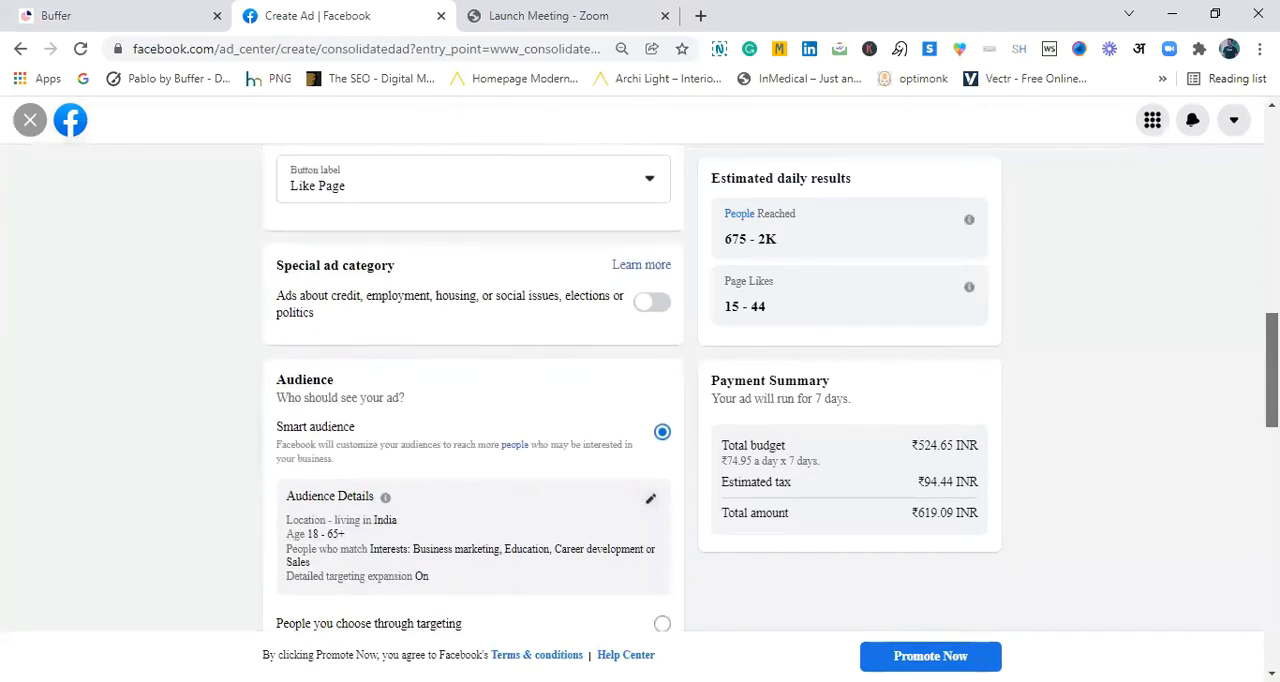
scroll(914, 366, "down", 2)
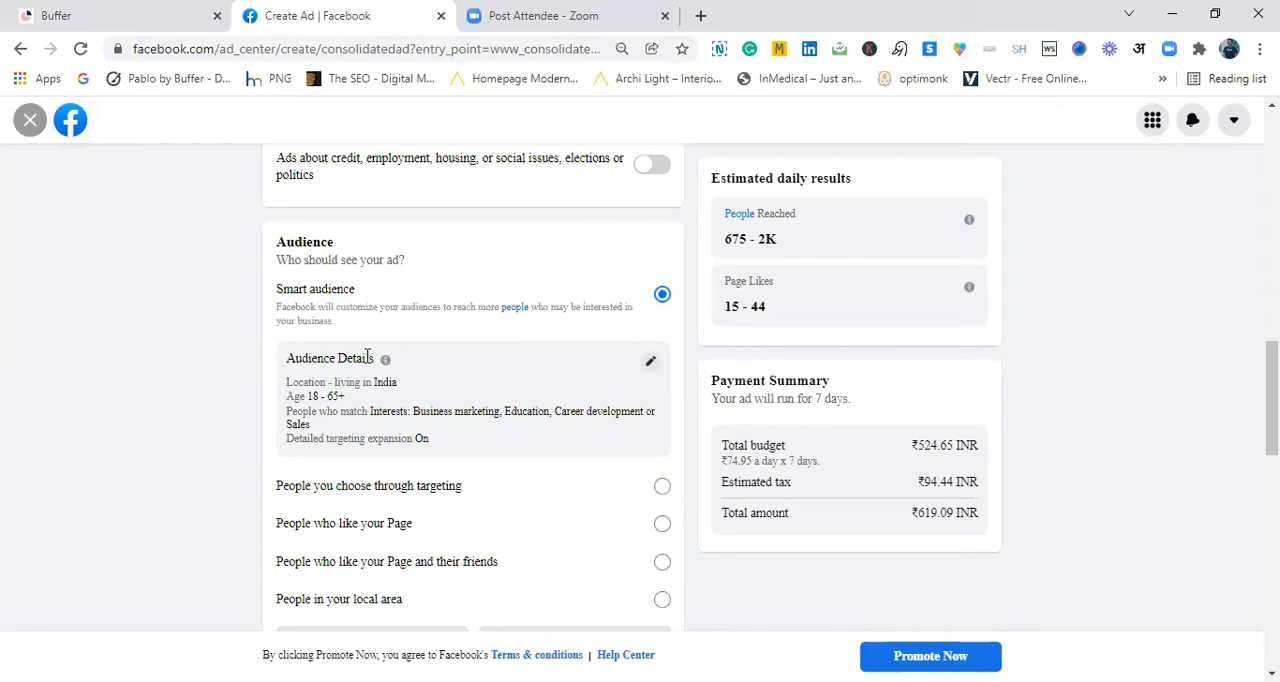
left_click(650, 364)
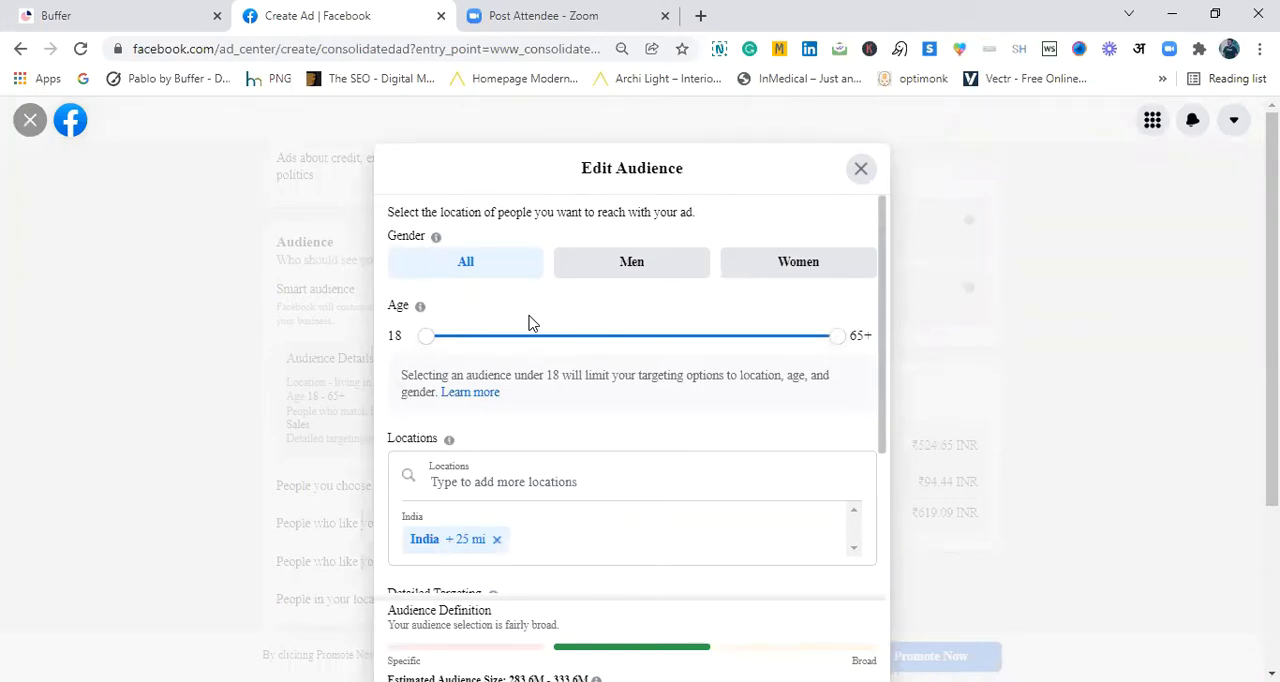
left_click(499, 276)
left_click_drag(428, 340, 434, 338)
left_click_drag(838, 338, 666, 345)
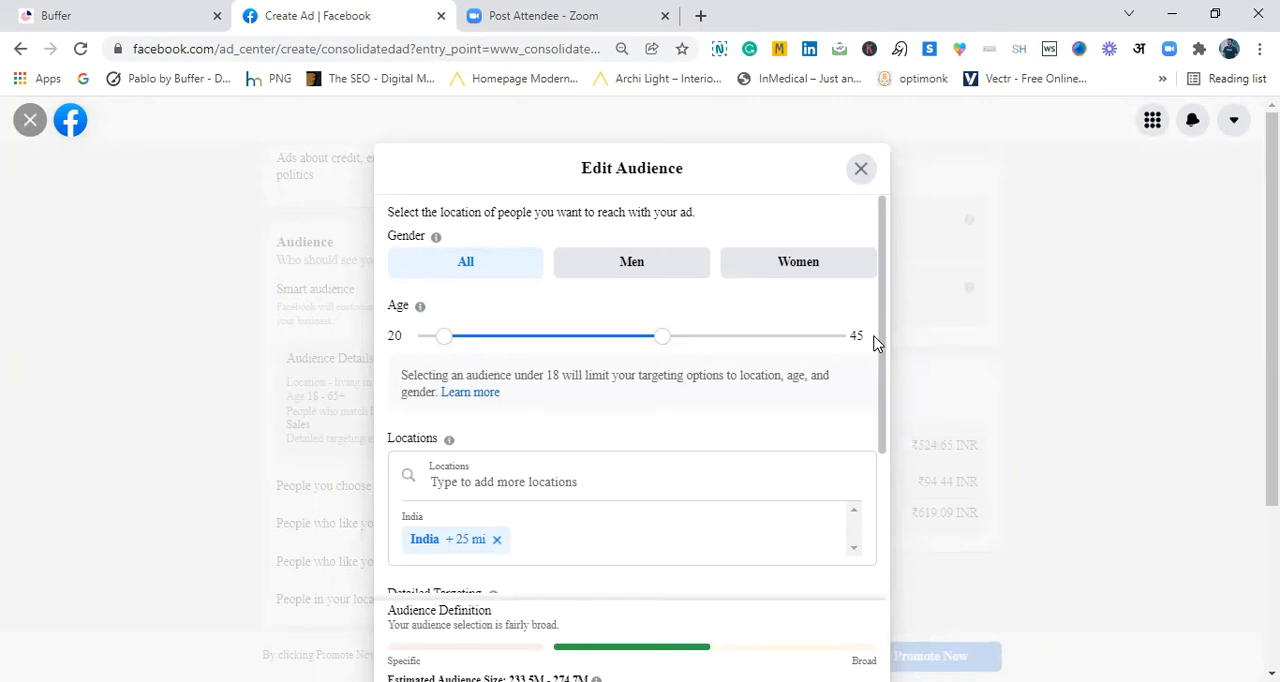
- Open the category browser for the audience's detailed targeting
left_click_drag(880, 340, 884, 457)
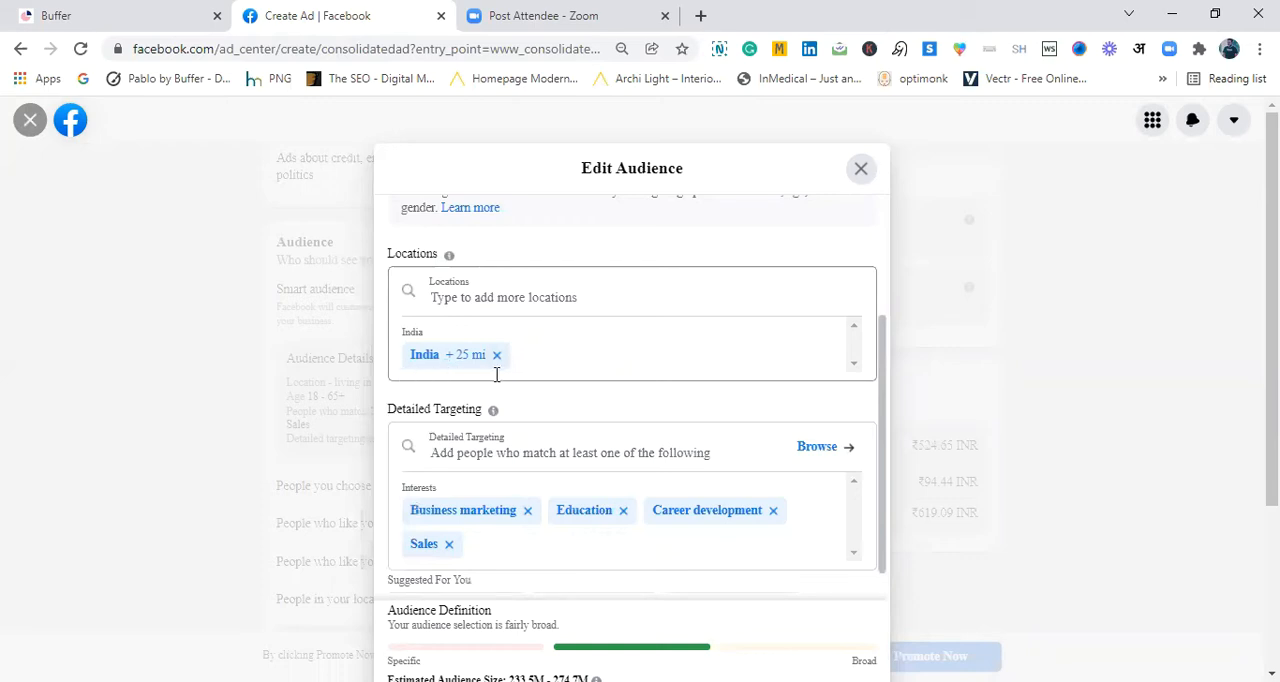
left_click_drag(883, 354, 876, 407)
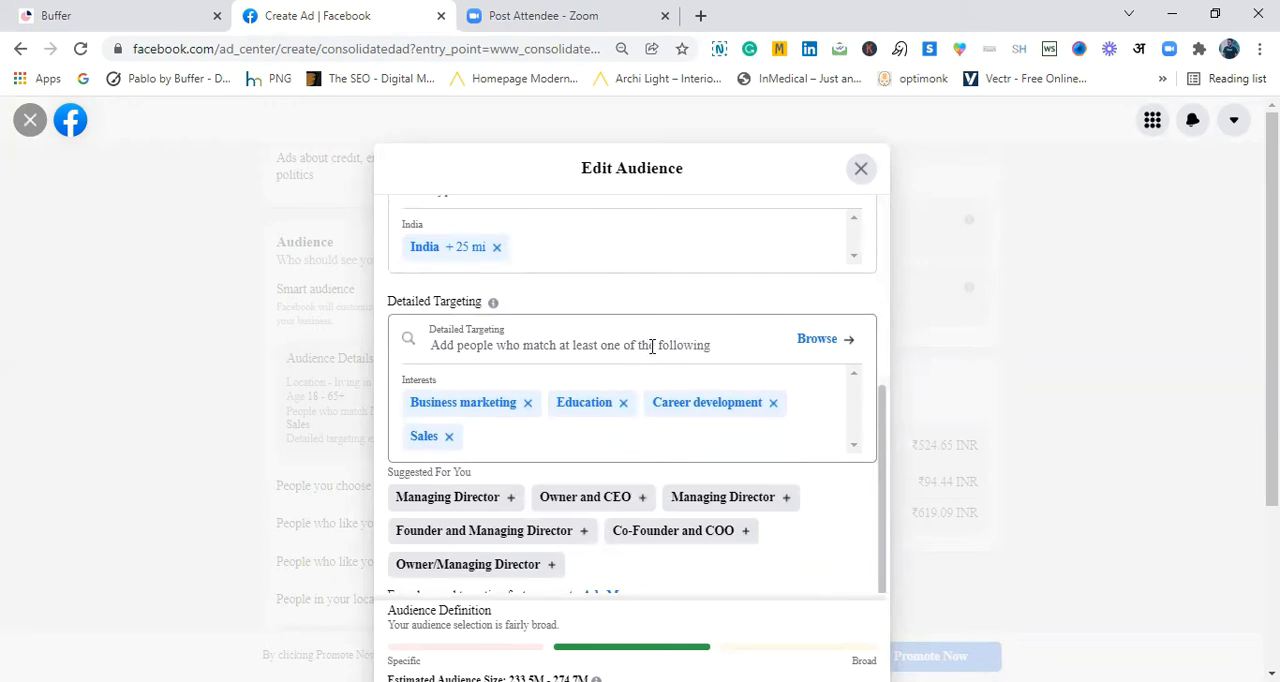
left_click(813, 345)
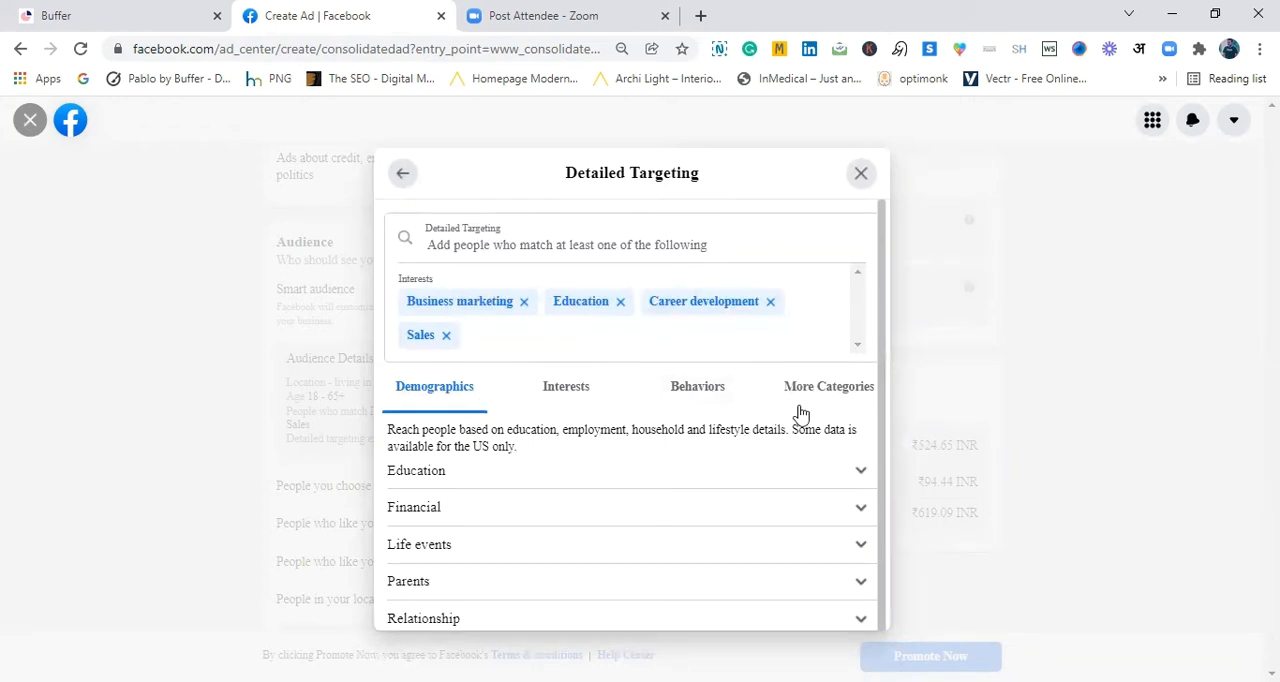
- Expand the Education demographics down to the list of education levels
scroll(878, 428, "down", 1)
scroll(878, 428, "down", 1)
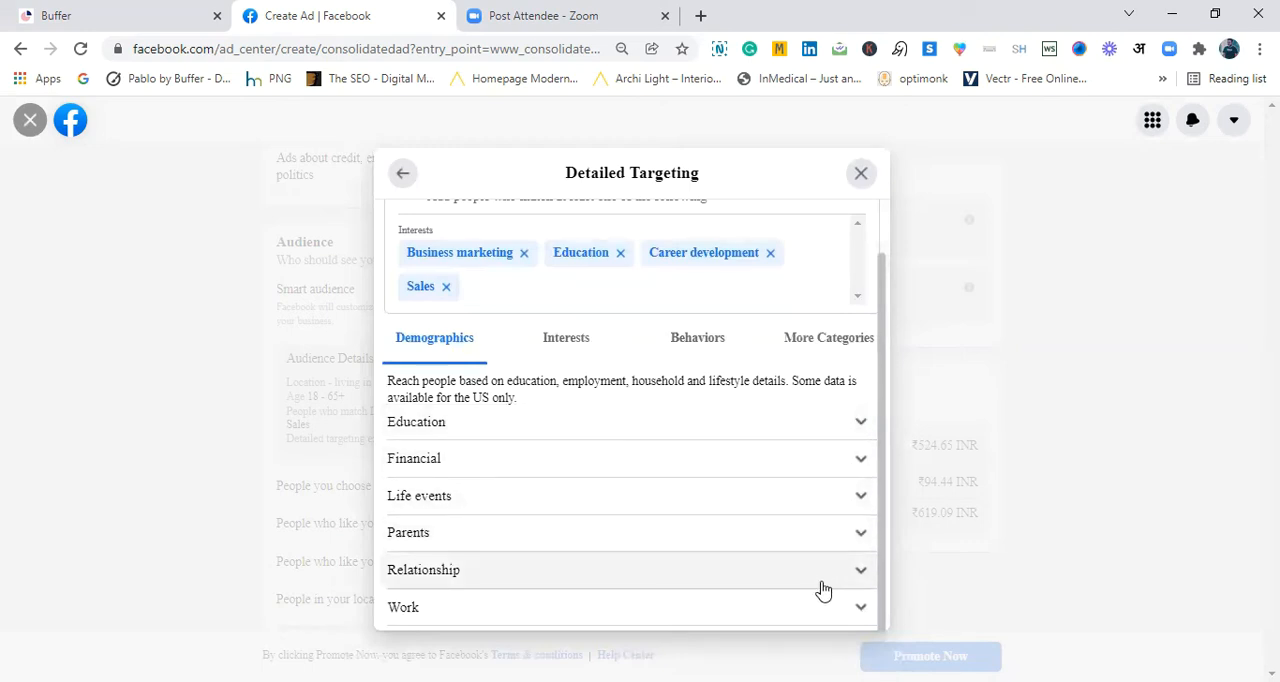
left_click(866, 424)
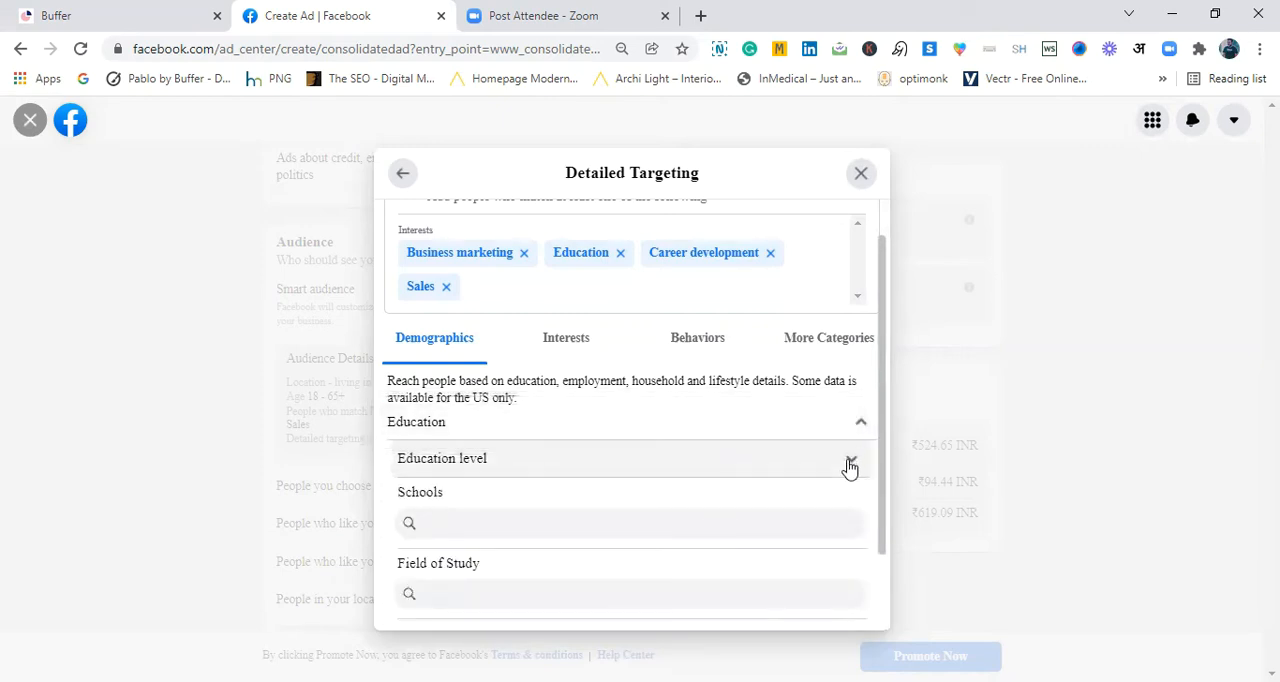
left_click(849, 465)
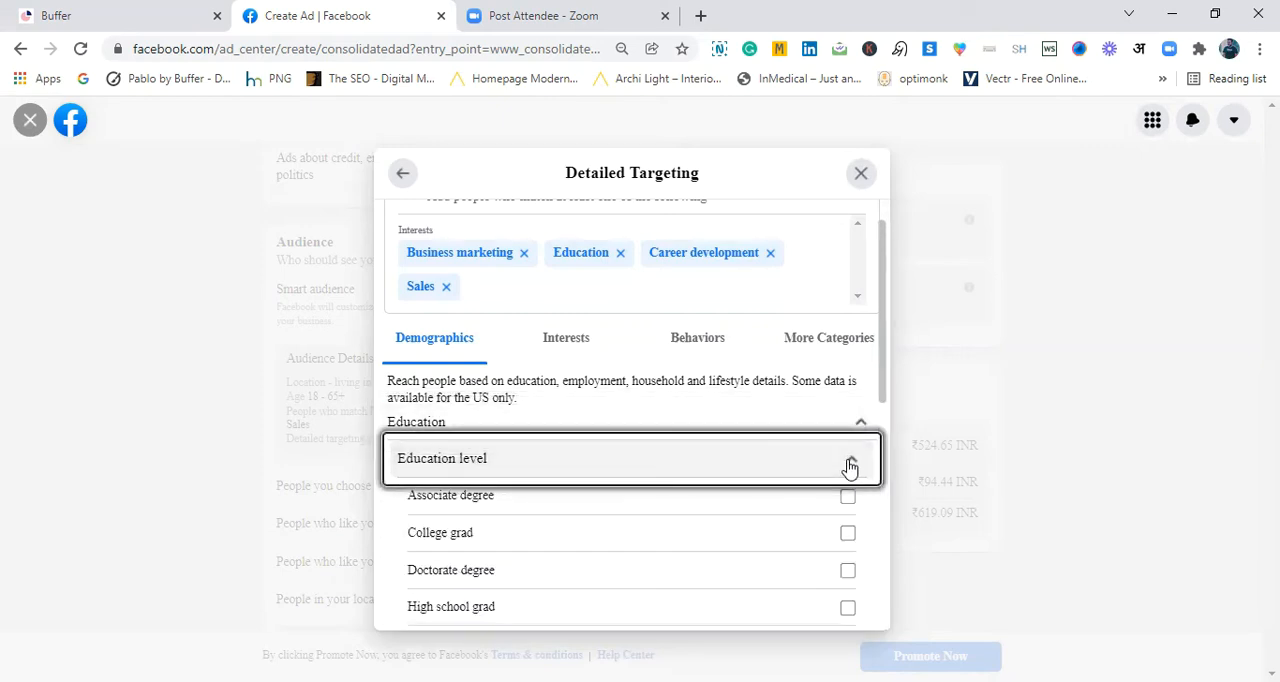
- Add the education levels Master's degree, College grad, Associate degree, In college and Professional degree to the detailed targeting
scroll(883, 397, "down", 1)
scroll(883, 397, "down", 5)
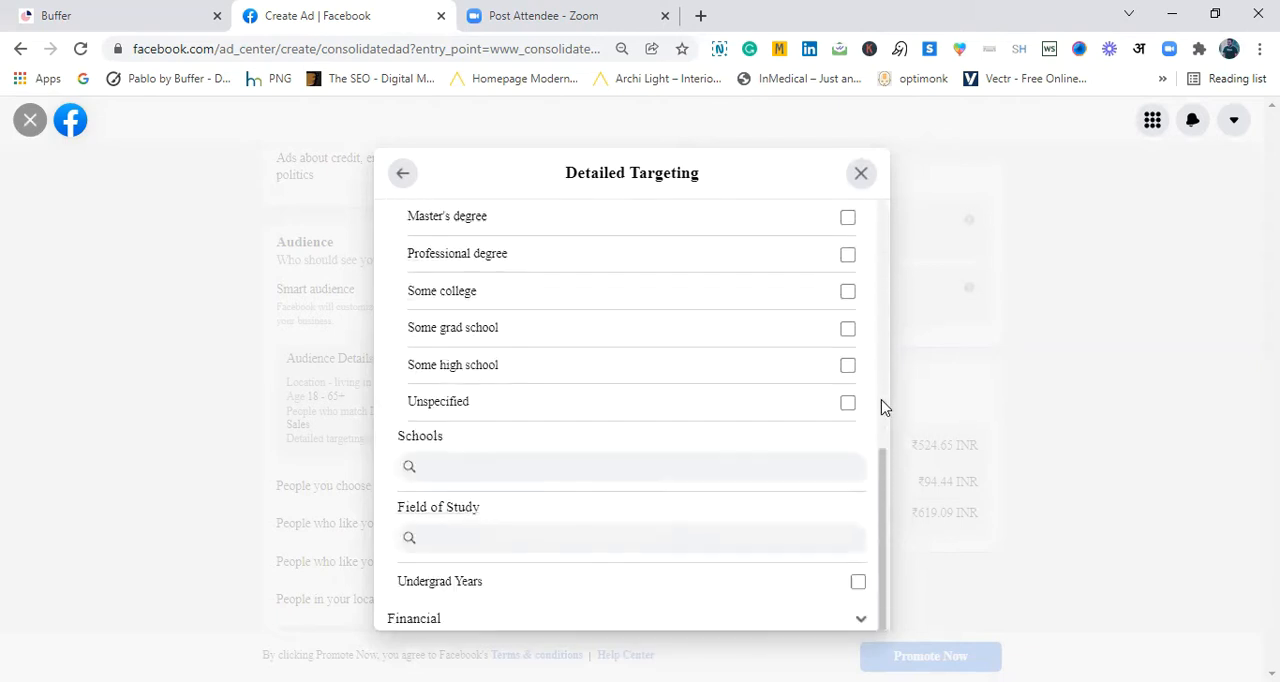
scroll(881, 459, "up", 3)
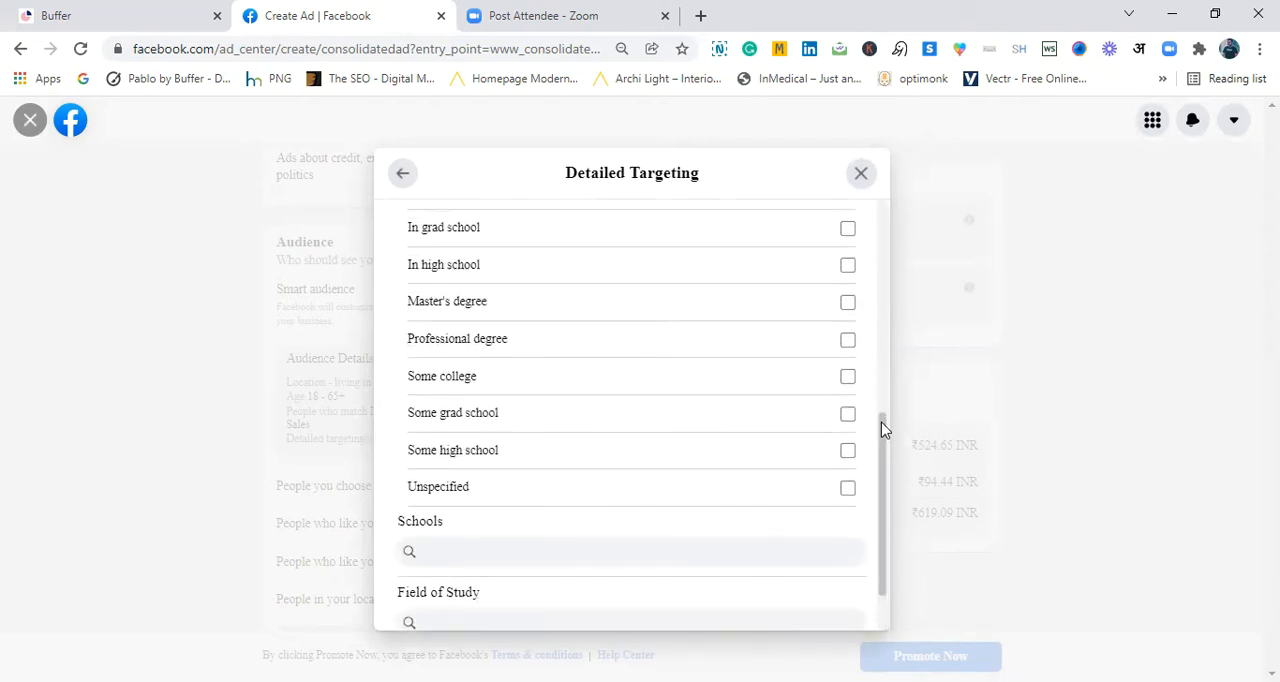
scroll(883, 350, "up", 2)
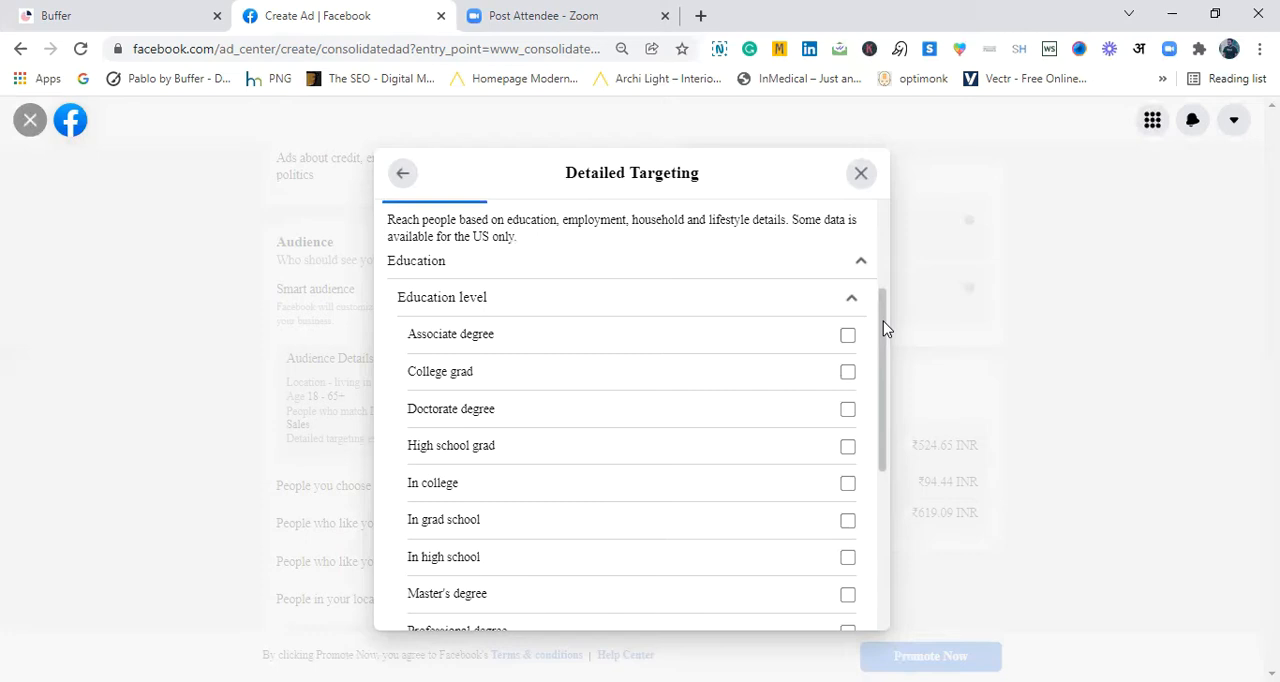
left_click_drag(884, 328, 886, 346)
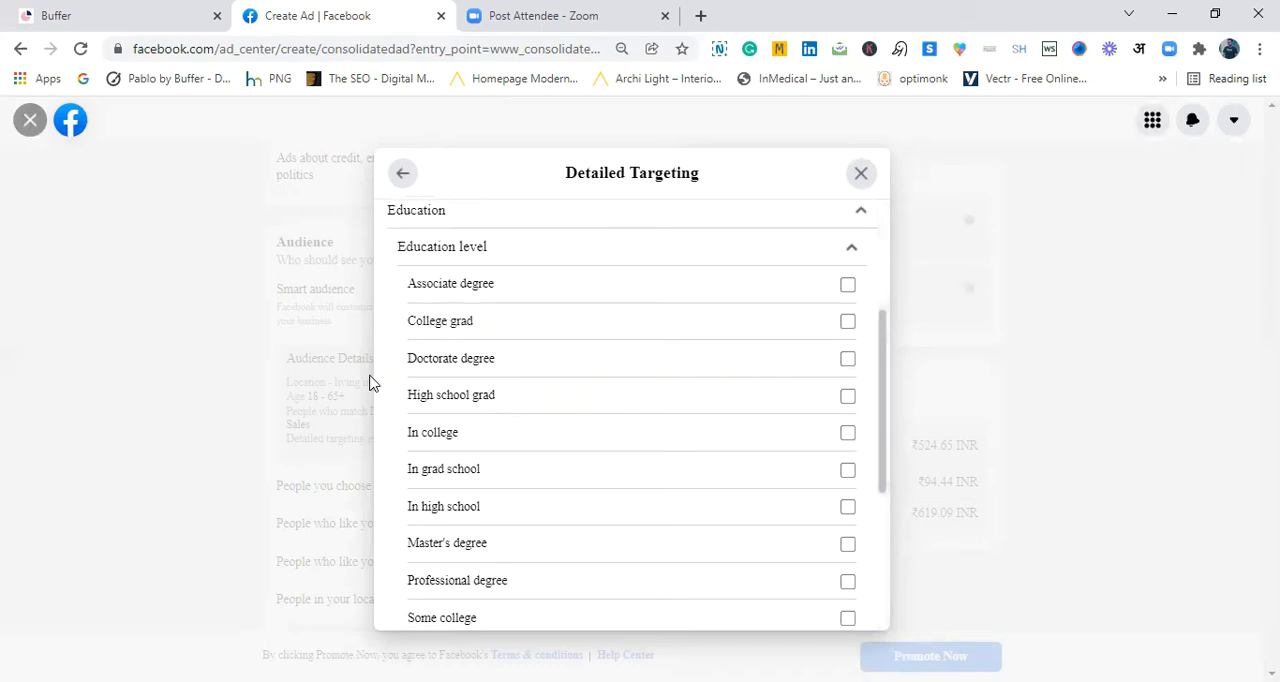
left_click(847, 545)
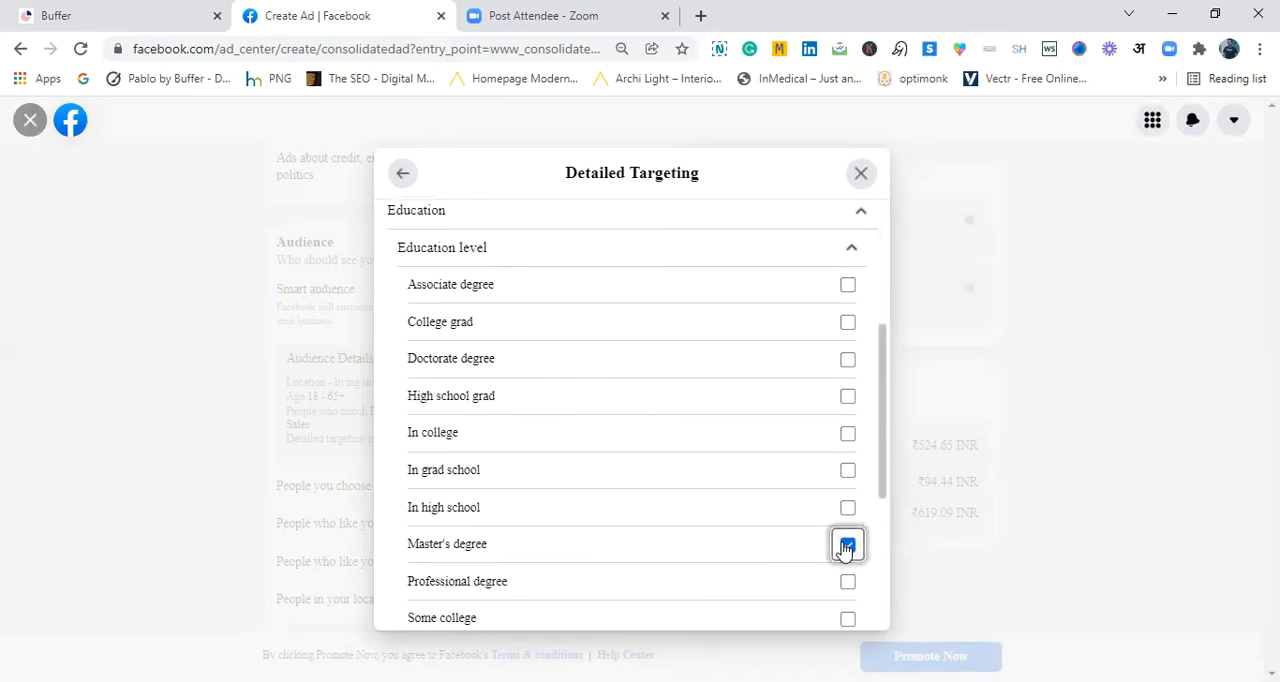
left_click(848, 318)
left_click(848, 287)
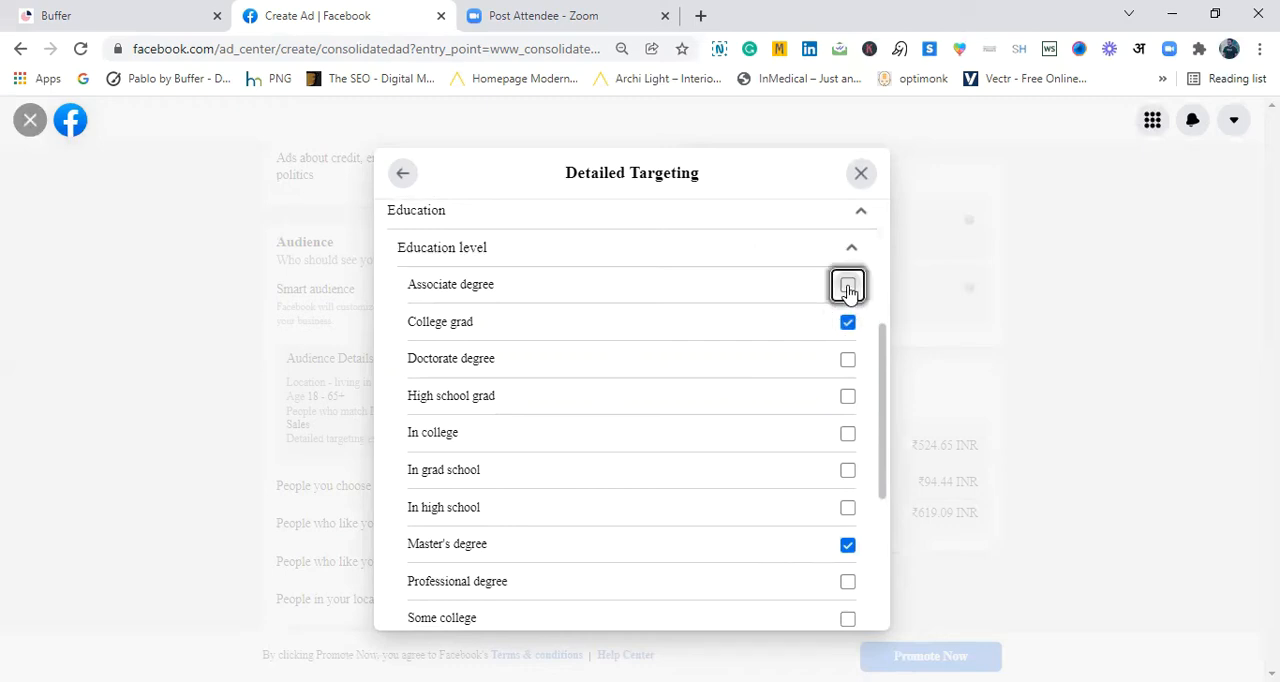
left_click(848, 433)
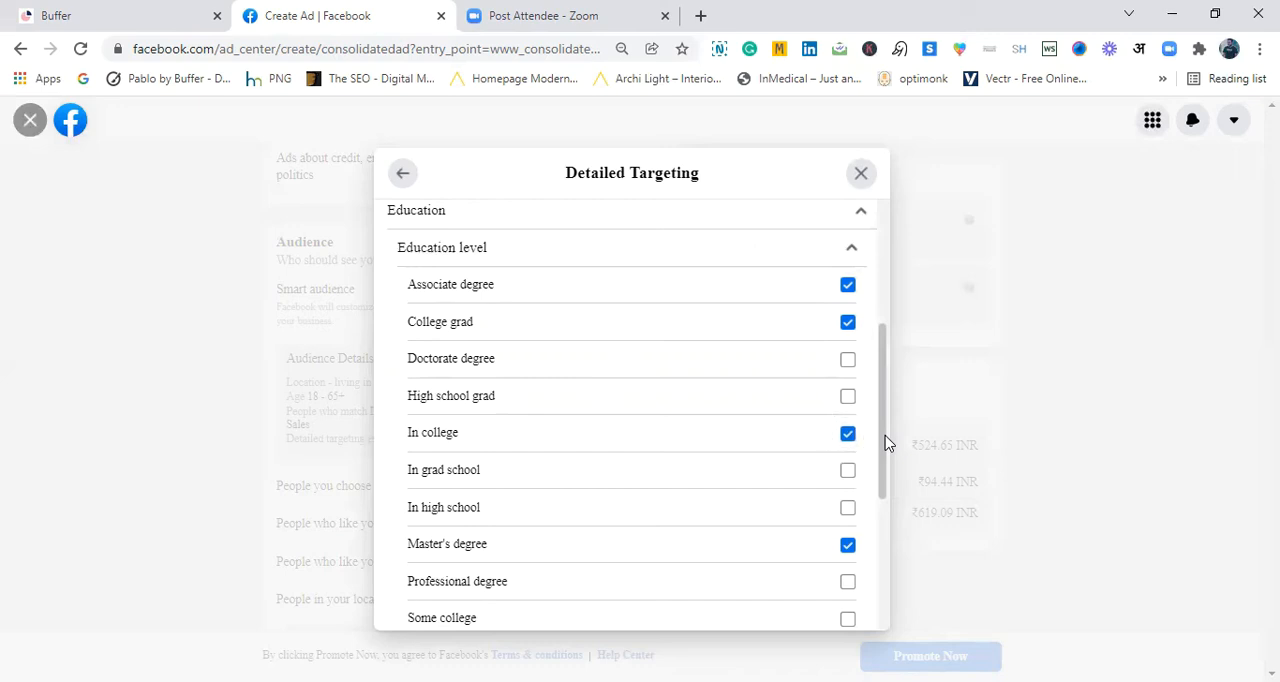
left_click(847, 582)
- Search the fields of study for "master of bus" and choose Master of Business Administration
left_click_drag(883, 474, 880, 535)
scroll(884, 534, "up", 1)
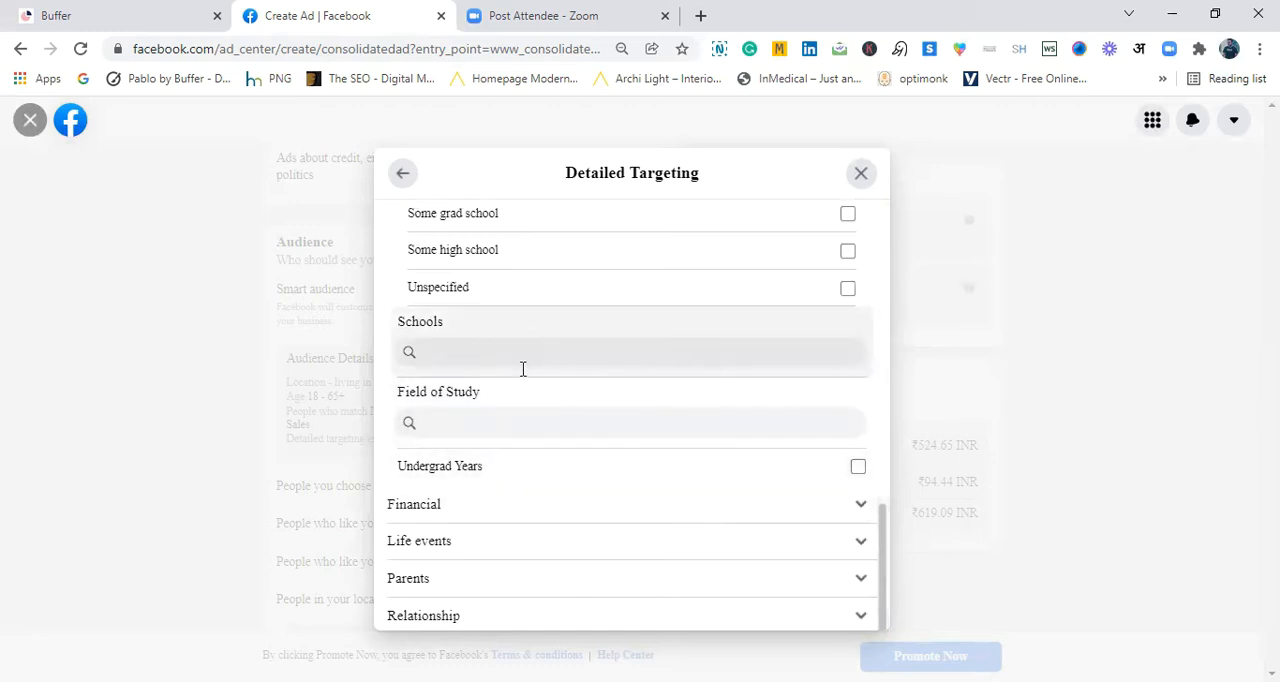
left_click(507, 418)
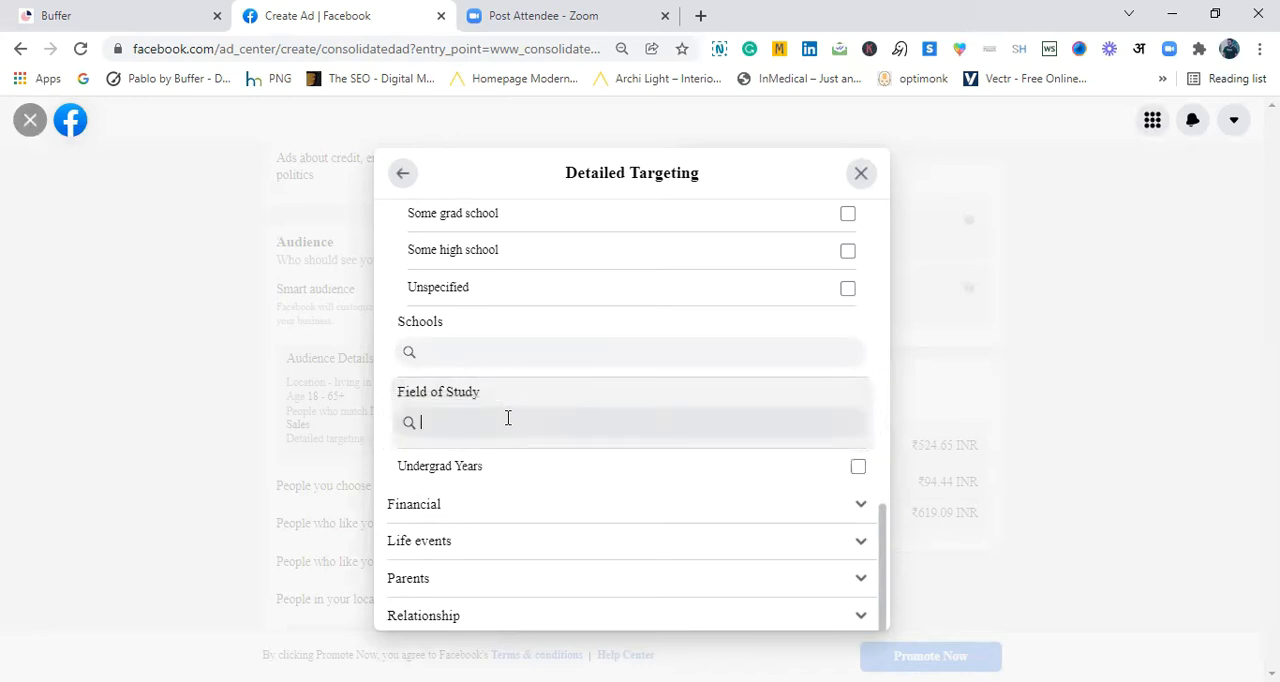
type("master")
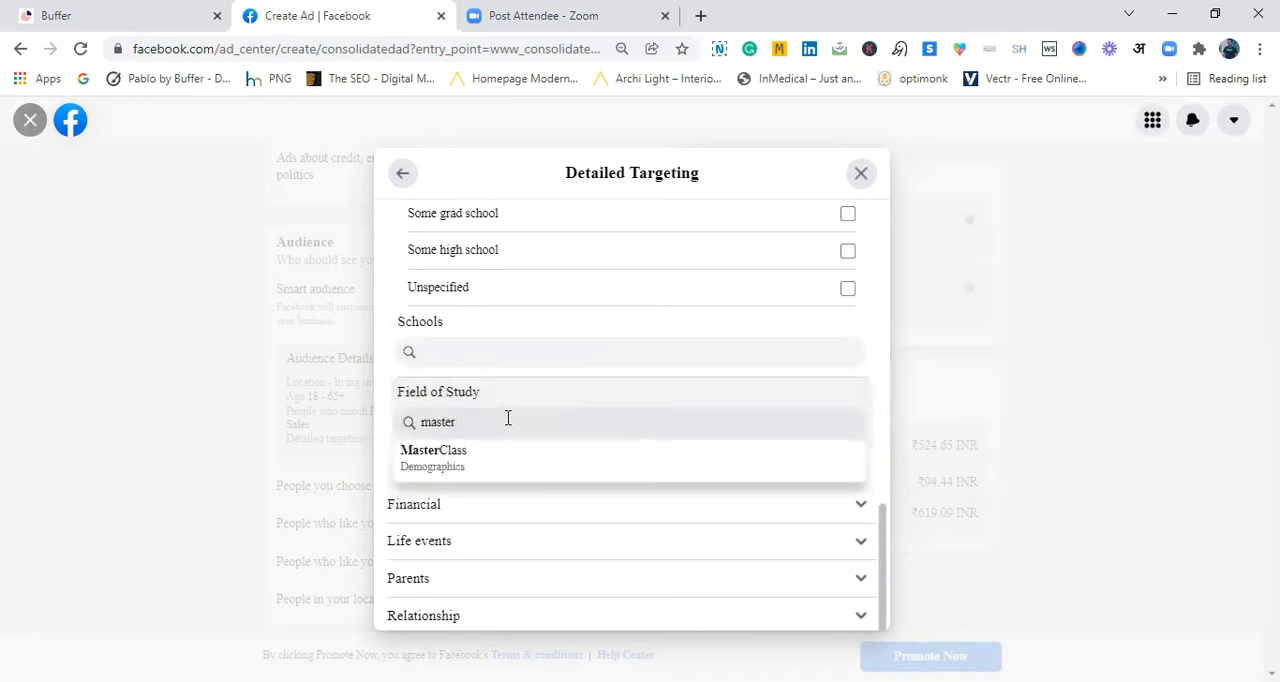
type(" of busin")
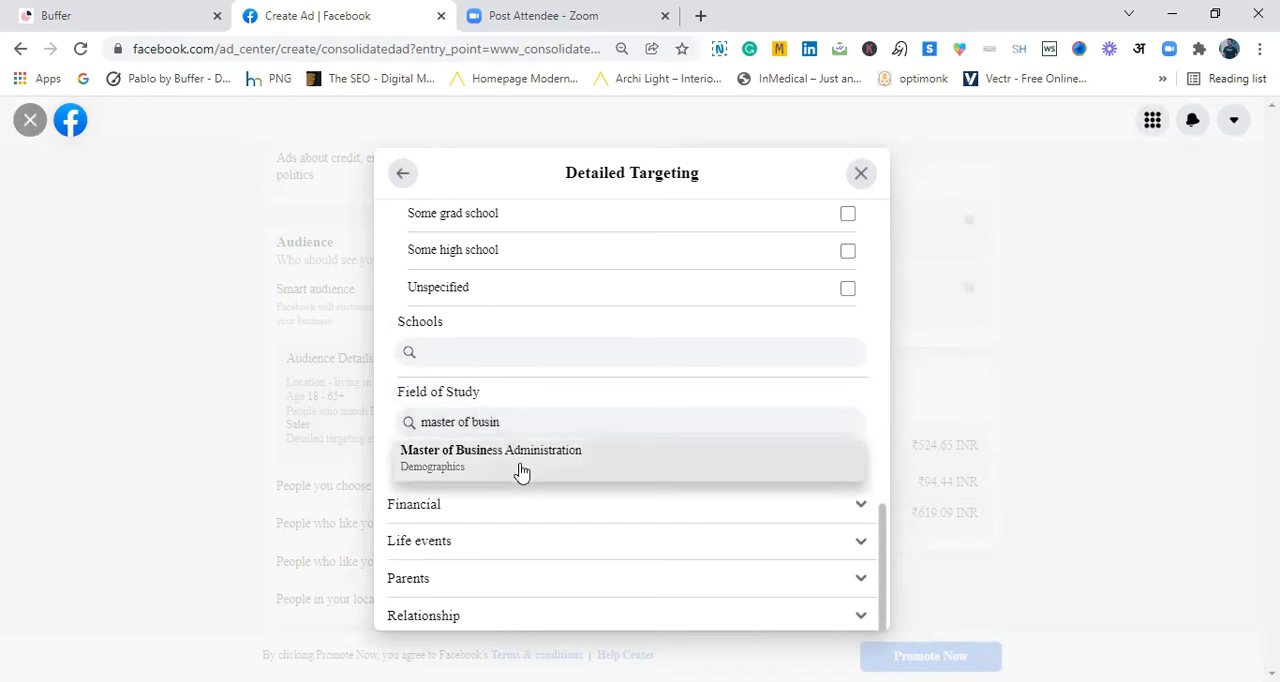
left_click(520, 466)
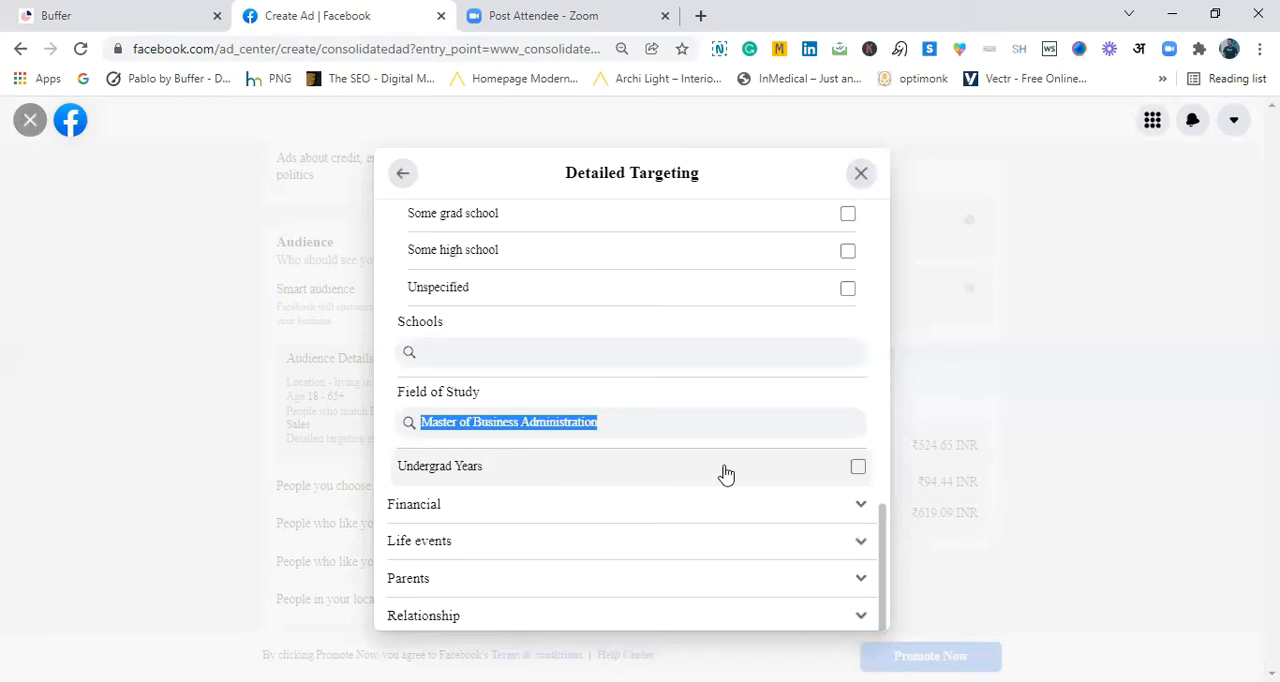
- Look through the Income options under Financial and the Life events options in the demographics
left_click_drag(886, 525, 883, 550)
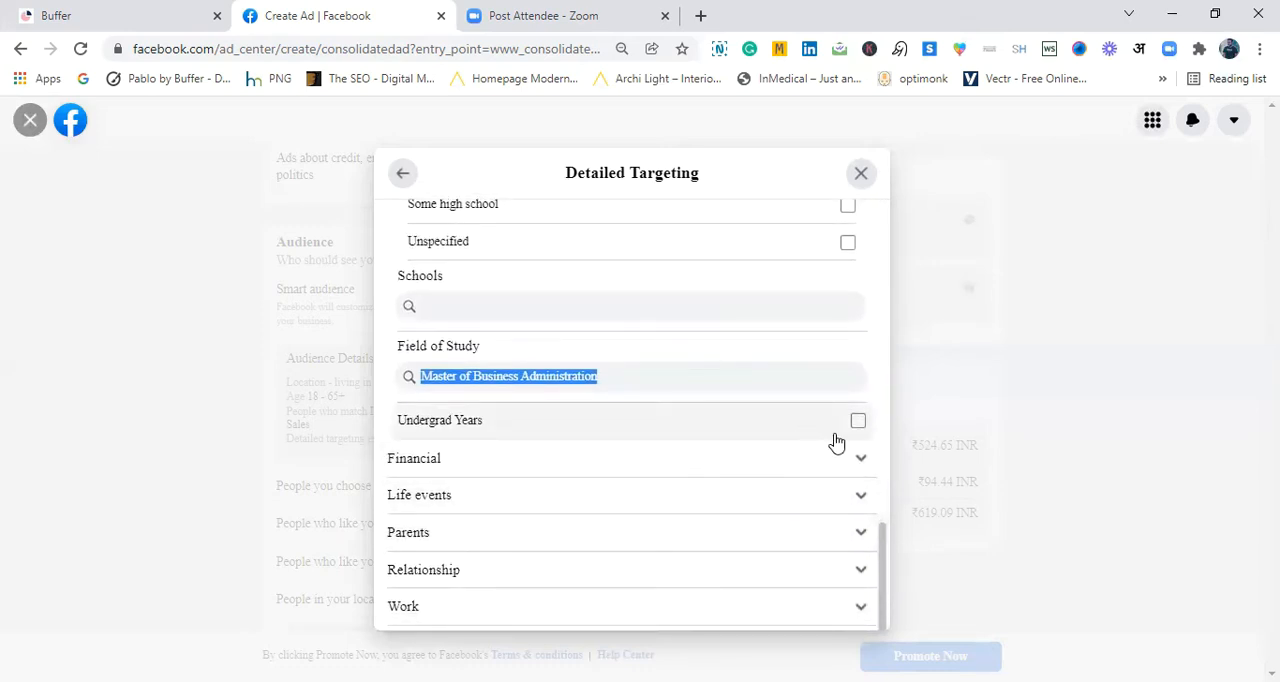
left_click(860, 465)
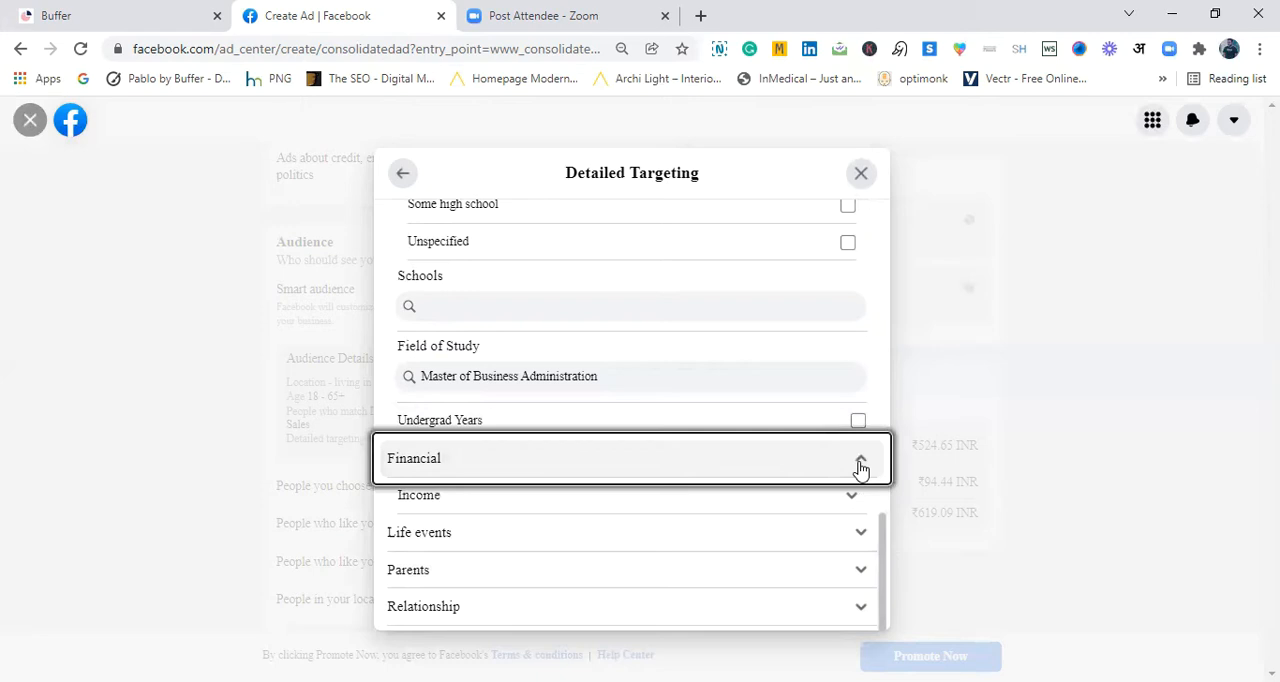
left_click(845, 496)
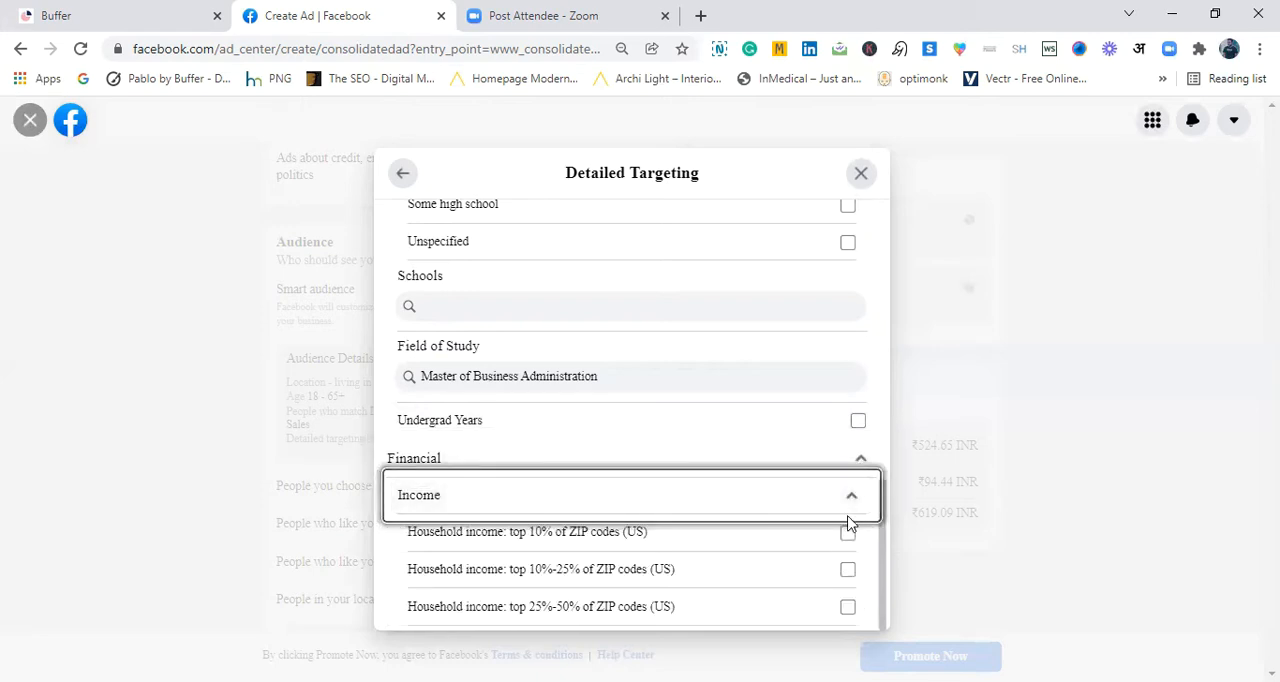
left_click(860, 464)
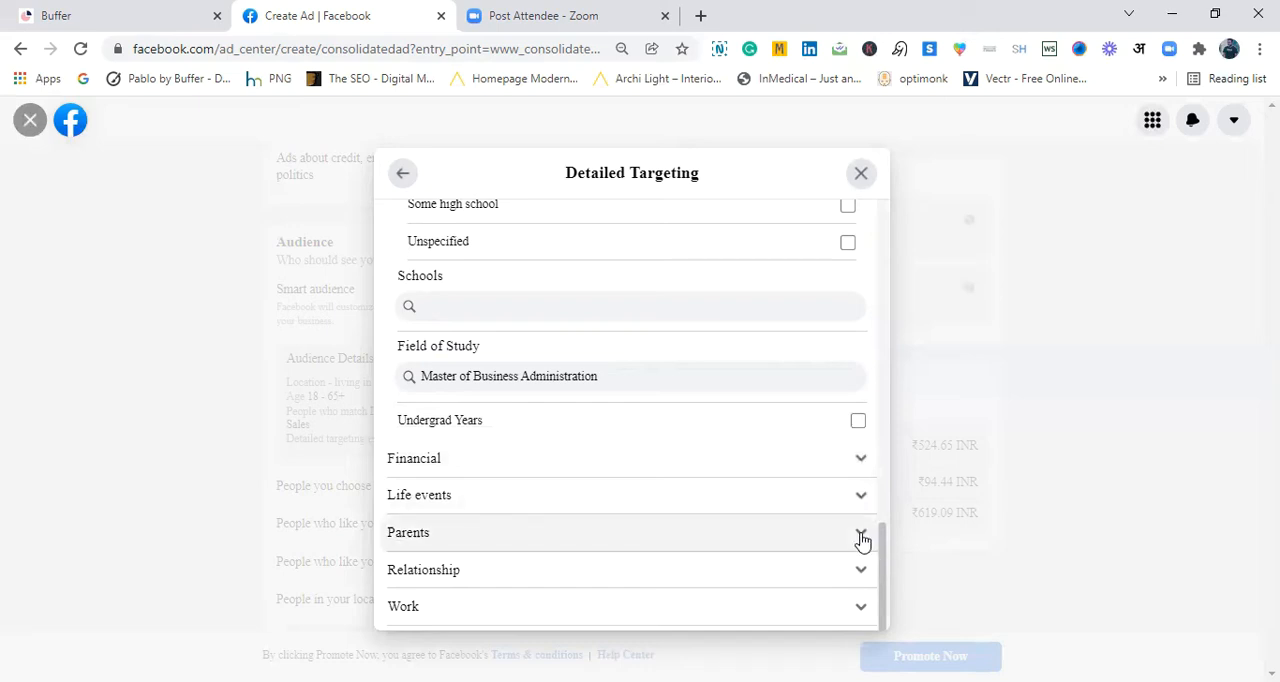
left_click(861, 500)
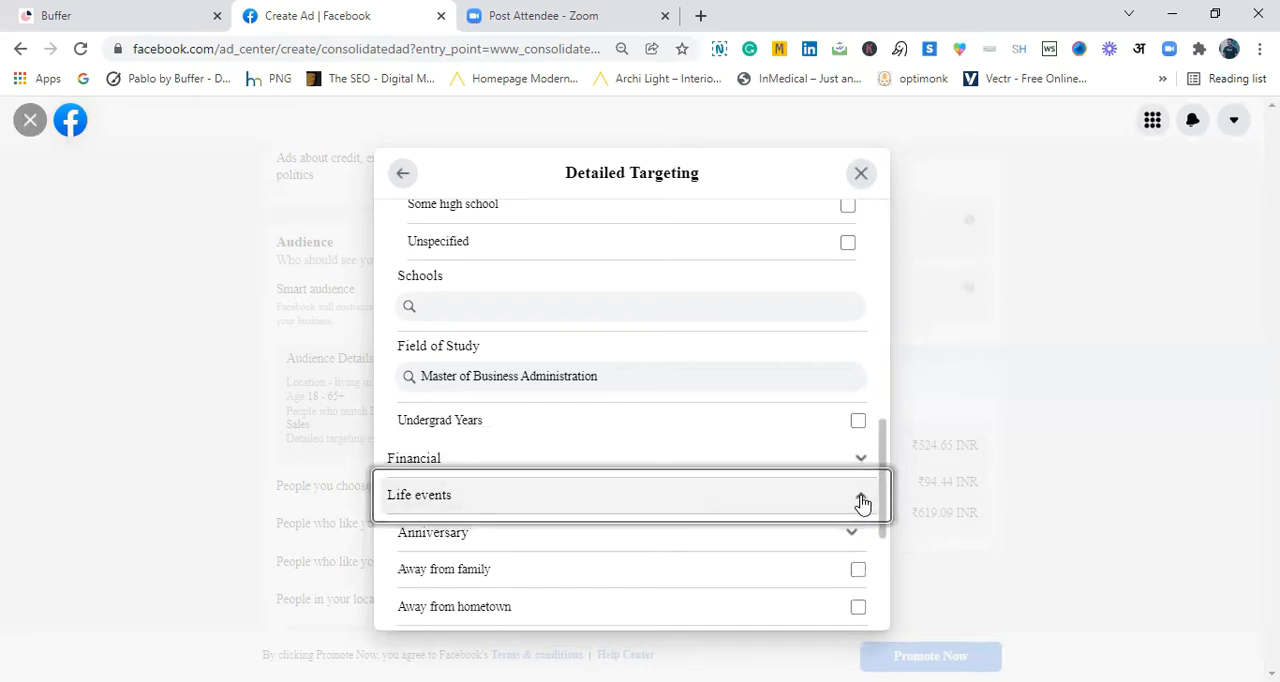
left_click(861, 501)
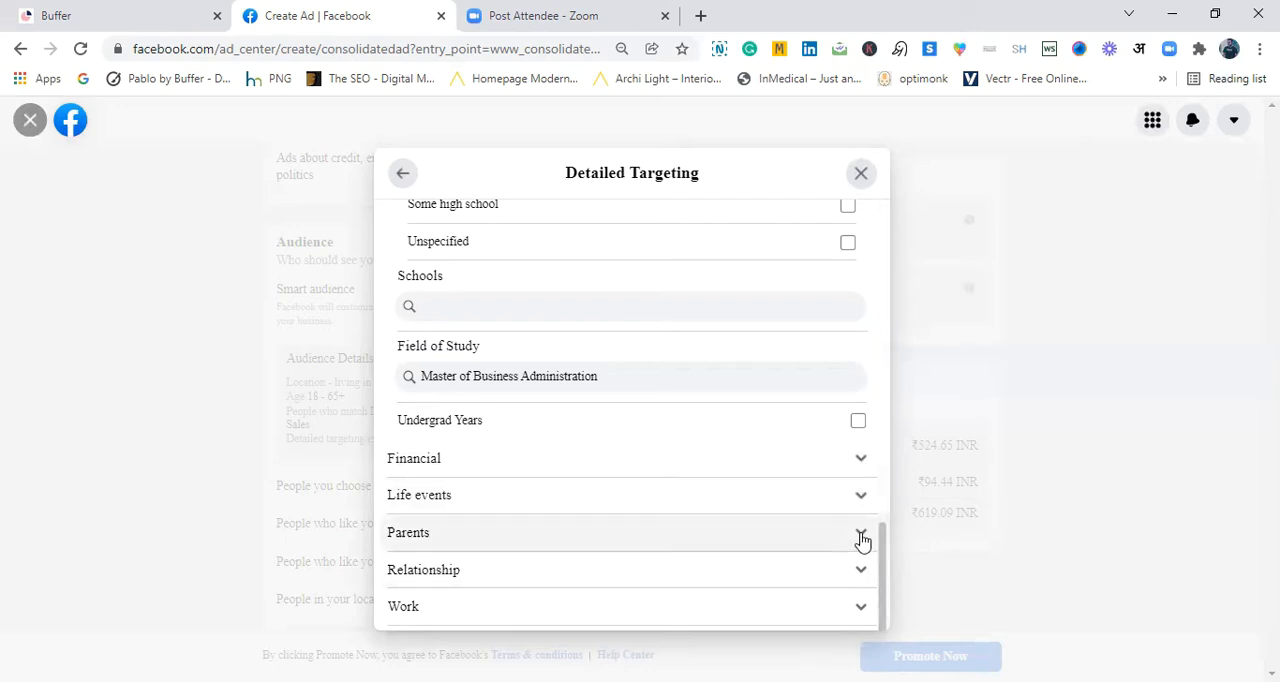
- Add the work industries Education and Libraries, Business and Finance, Sales and Management to the detailed targeting
left_click(851, 606)
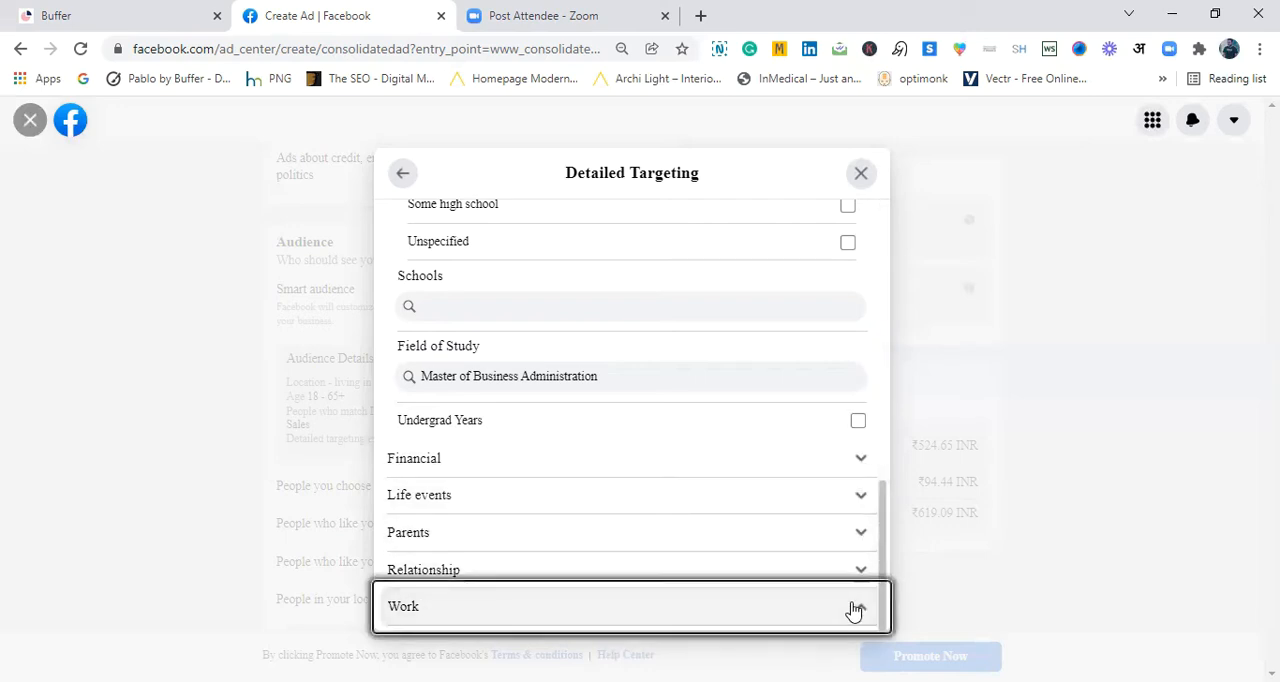
left_click_drag(882, 530, 874, 592)
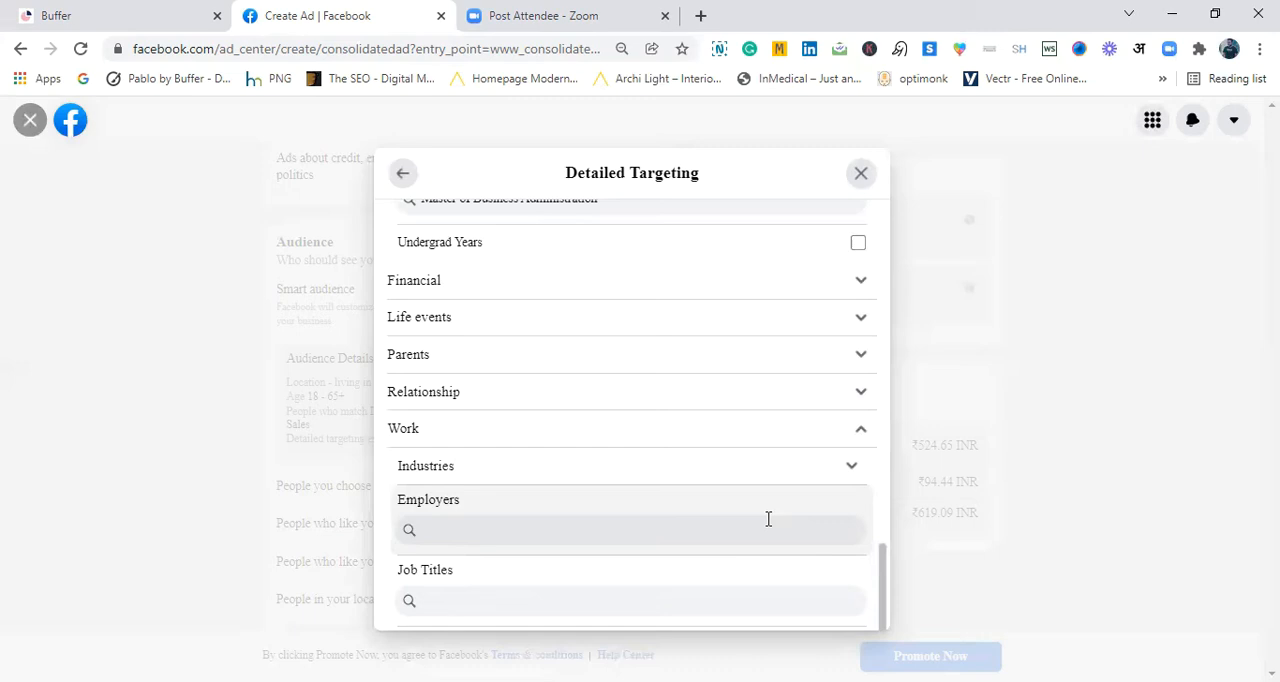
left_click(845, 470)
left_click_drag(881, 442, 884, 481)
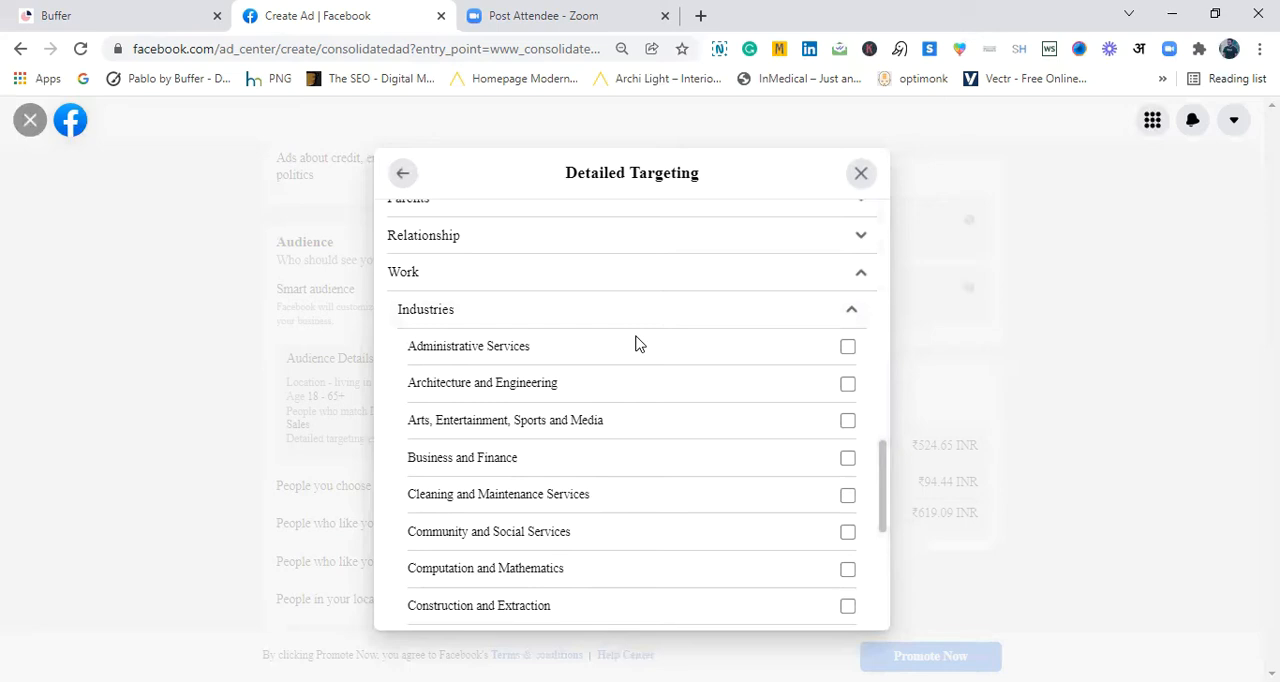
left_click_drag(881, 462, 880, 500)
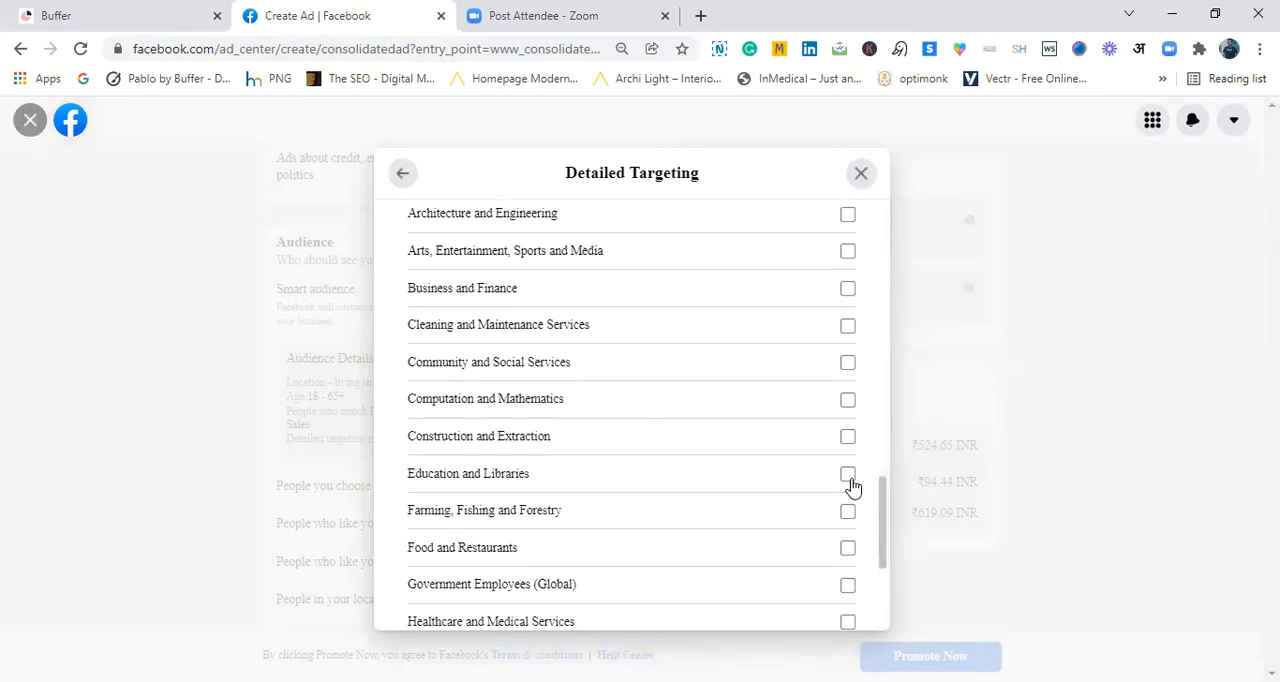
left_click(848, 476)
left_click(849, 293)
mouse_move(881, 522)
left_mouse_down()
mouse_move(880, 582)
mouse_move(866, 591)
left_mouse_up()
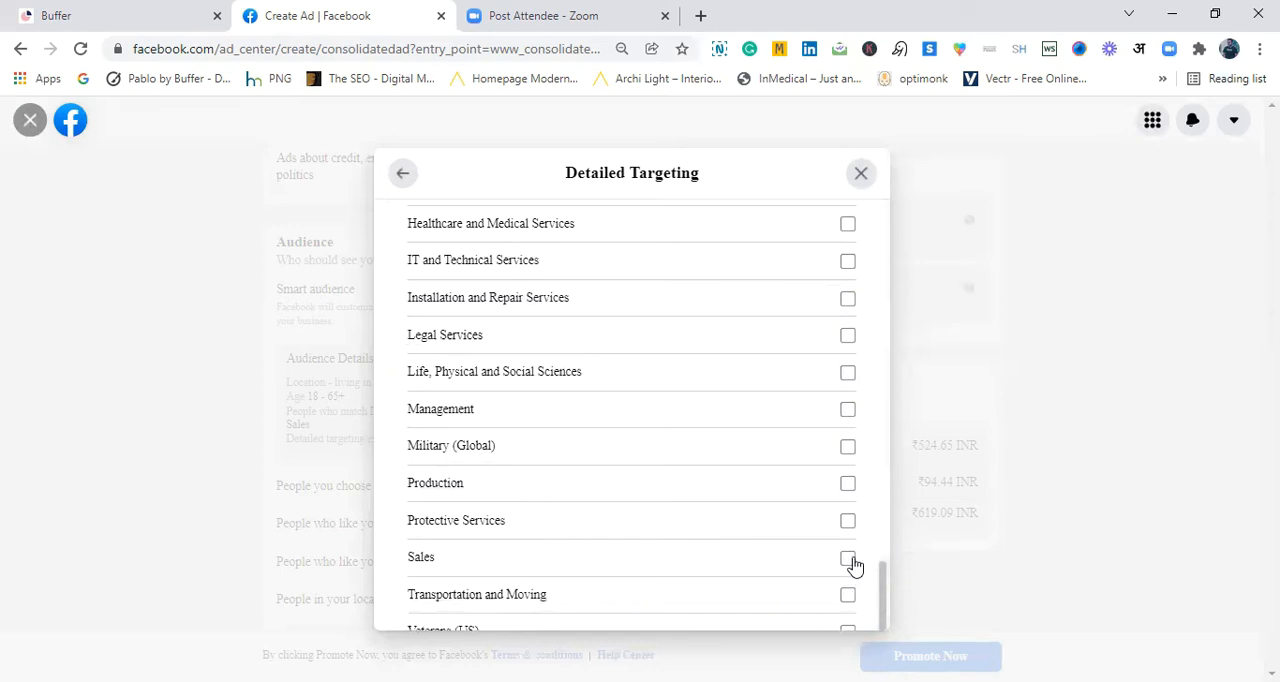
left_click(850, 562)
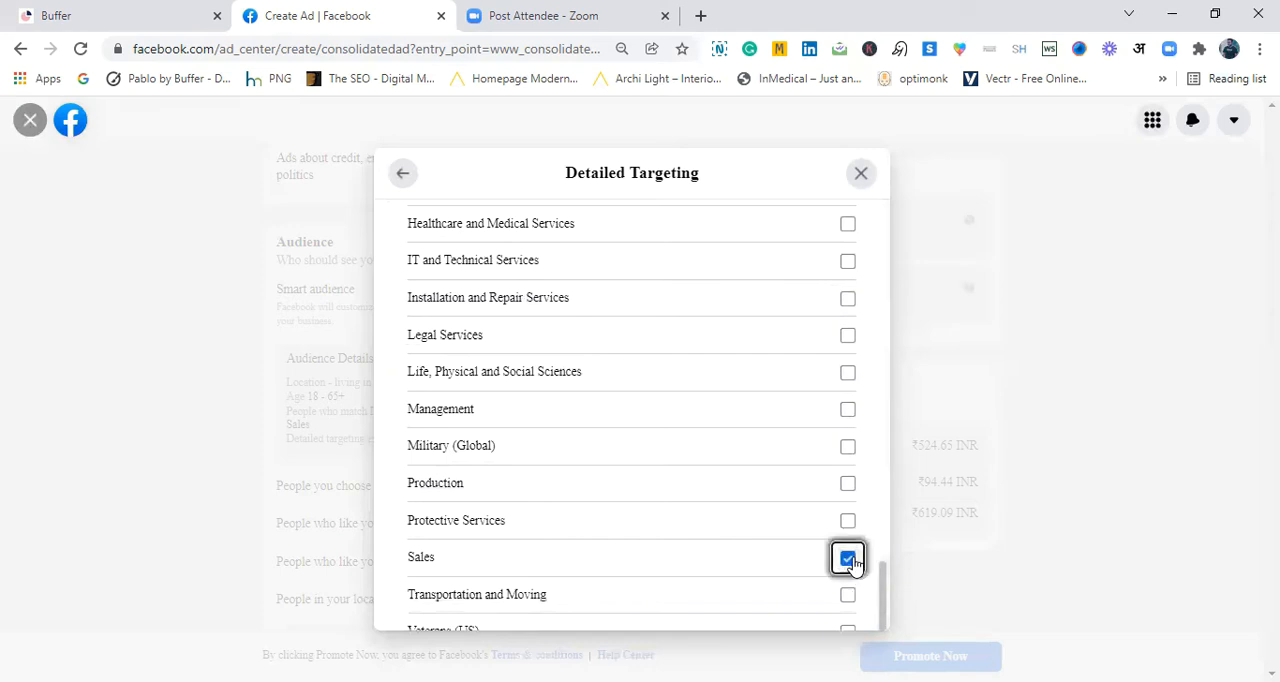
left_click(849, 417)
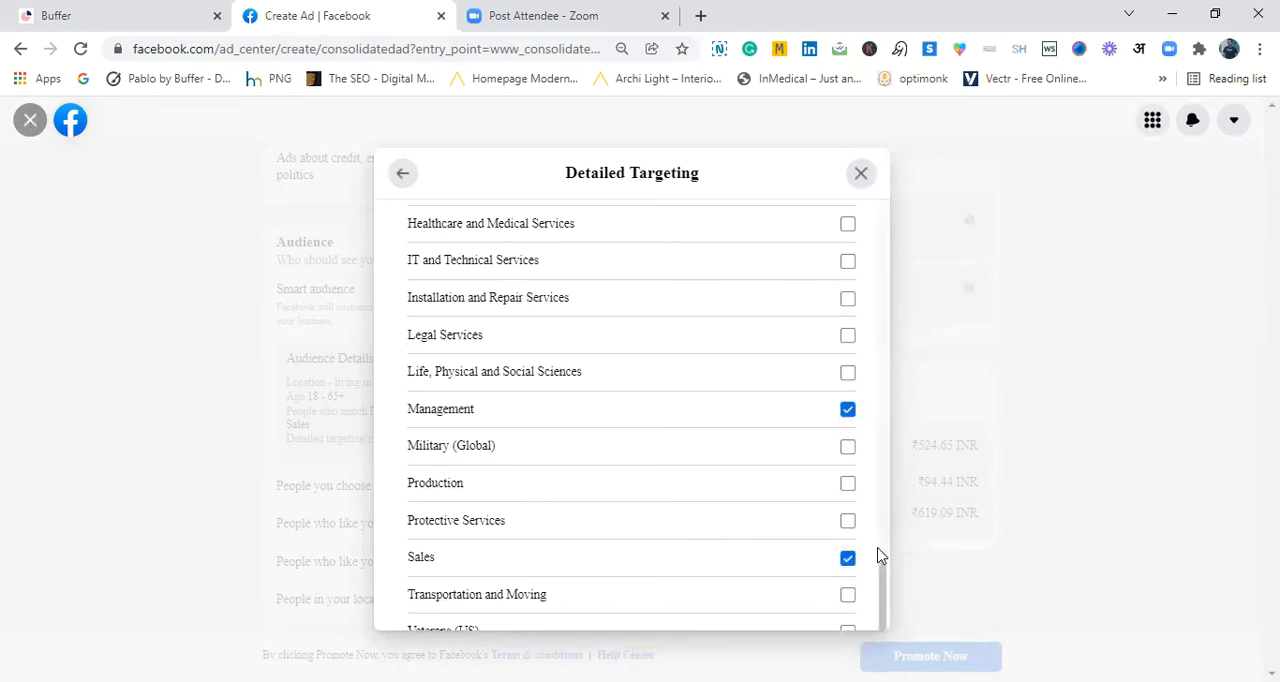
scroll(881, 577, "down", 1)
scroll(881, 577, "up", 1)
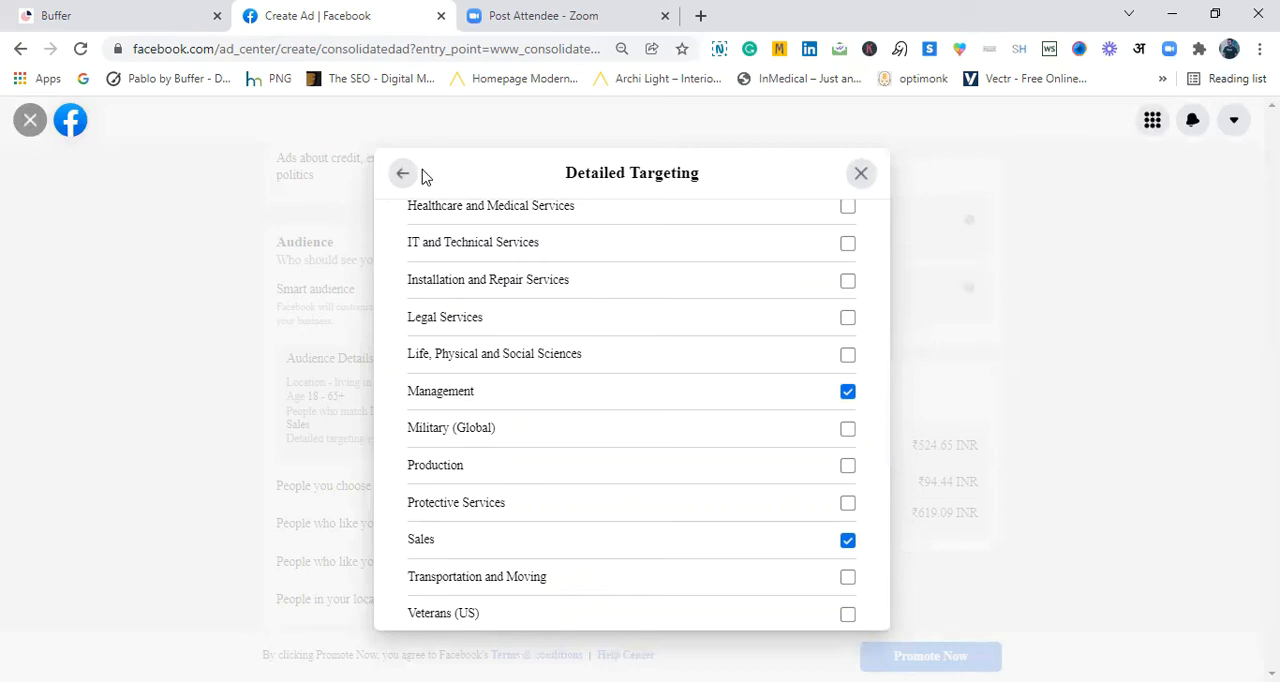
- Search the employers in the Work demographics for "wipro" and close the suggestions without choosing one
left_click_drag(880, 571, 886, 608)
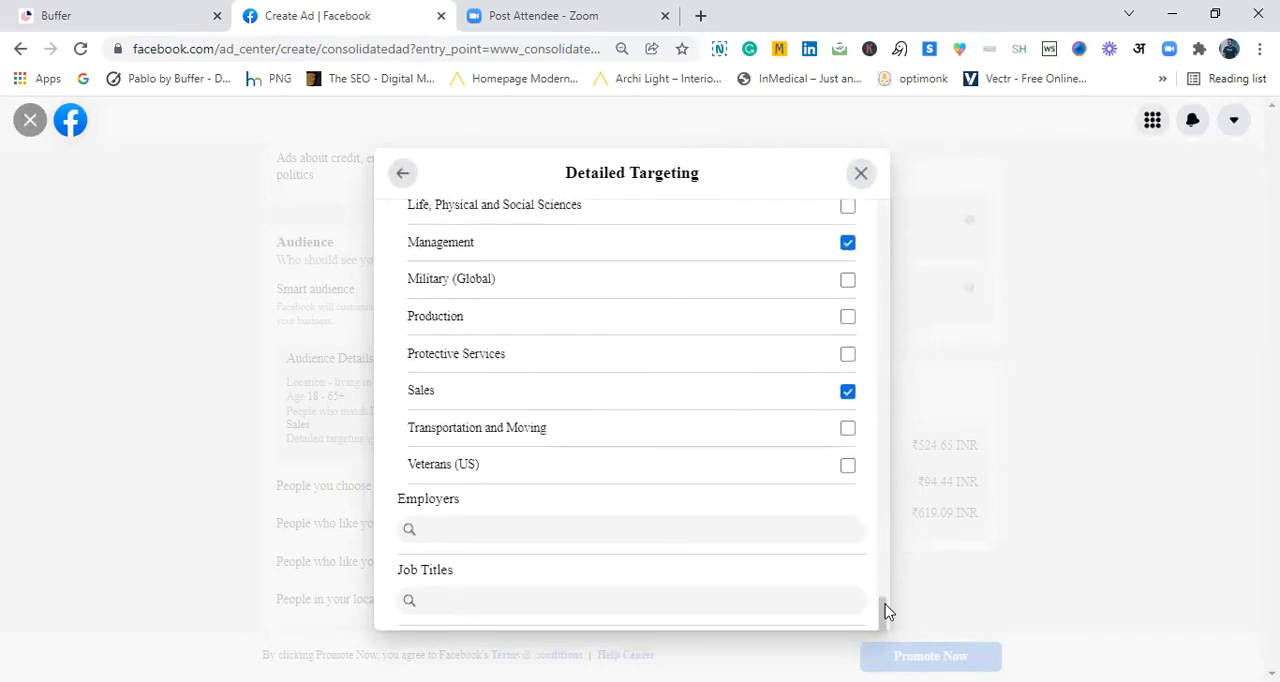
left_click(588, 534)
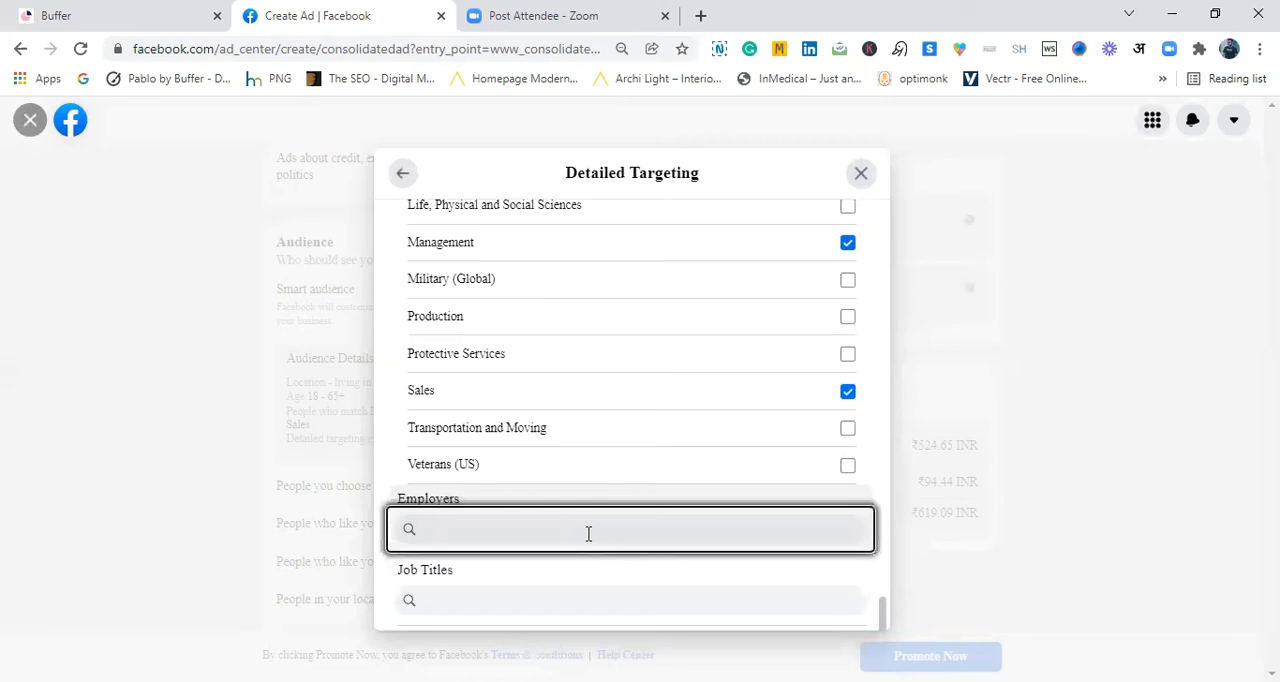
type("wipro")
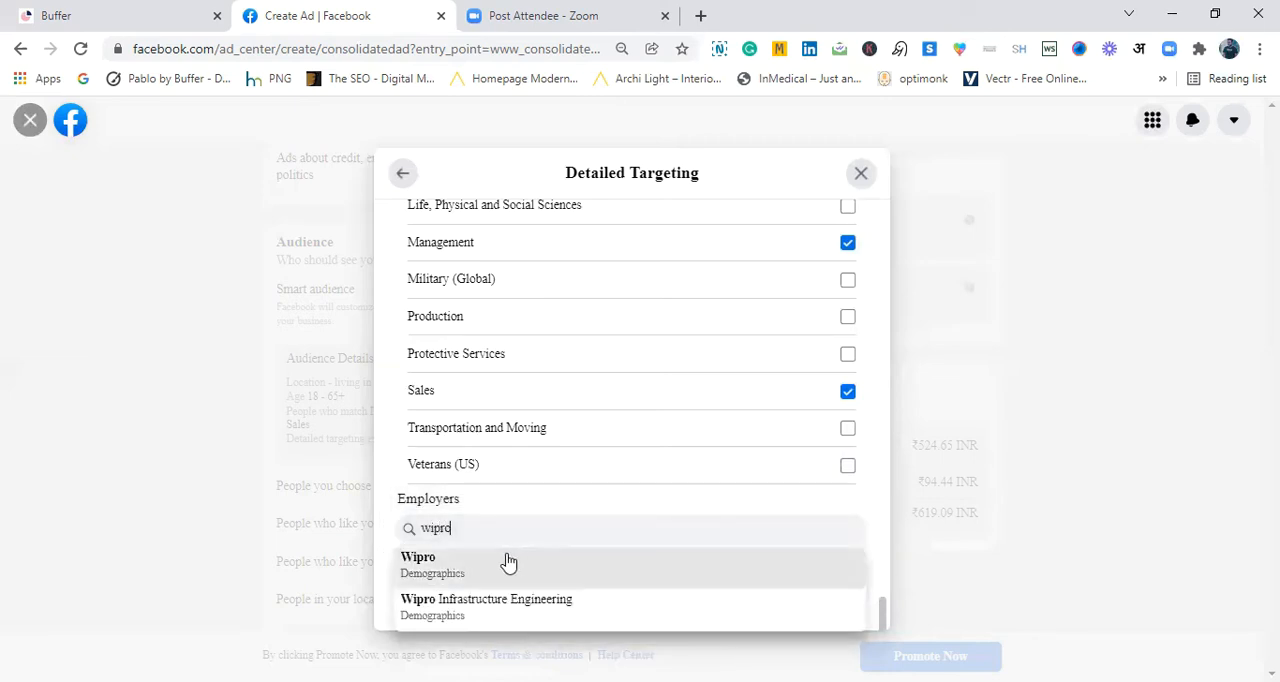
left_click(600, 505)
- Search the job titles in the Work demographics for "founder"
left_click(570, 594)
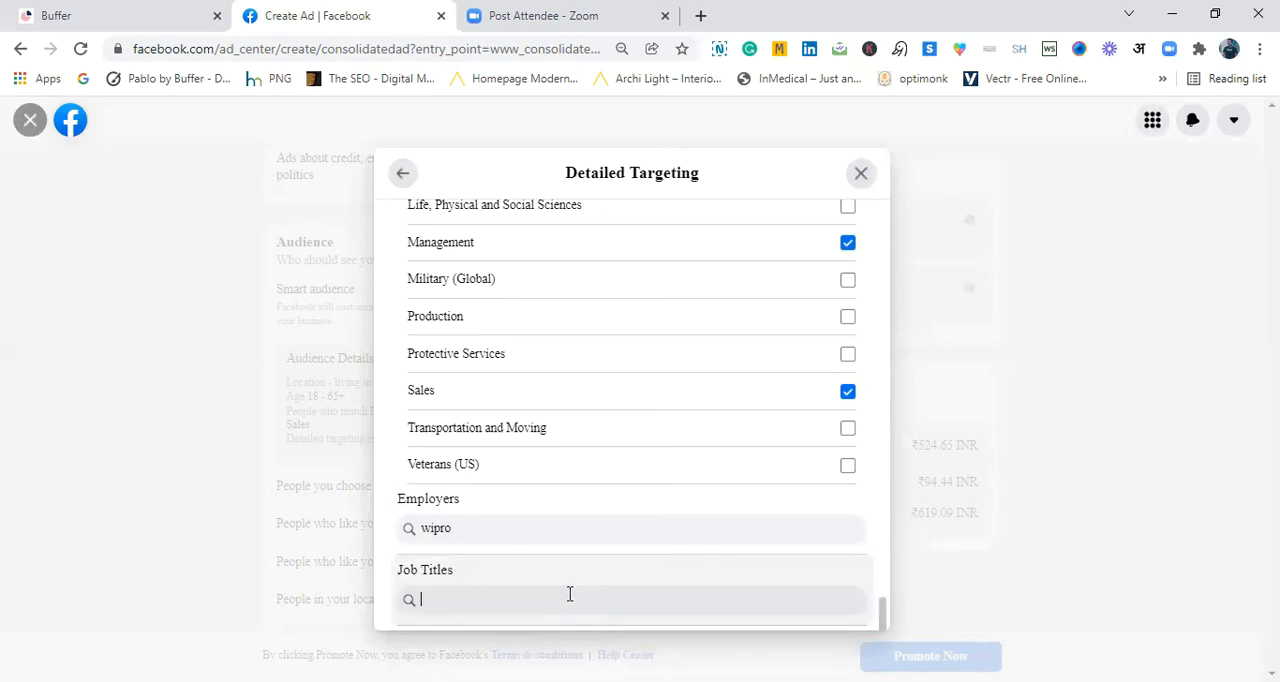
type("fou")
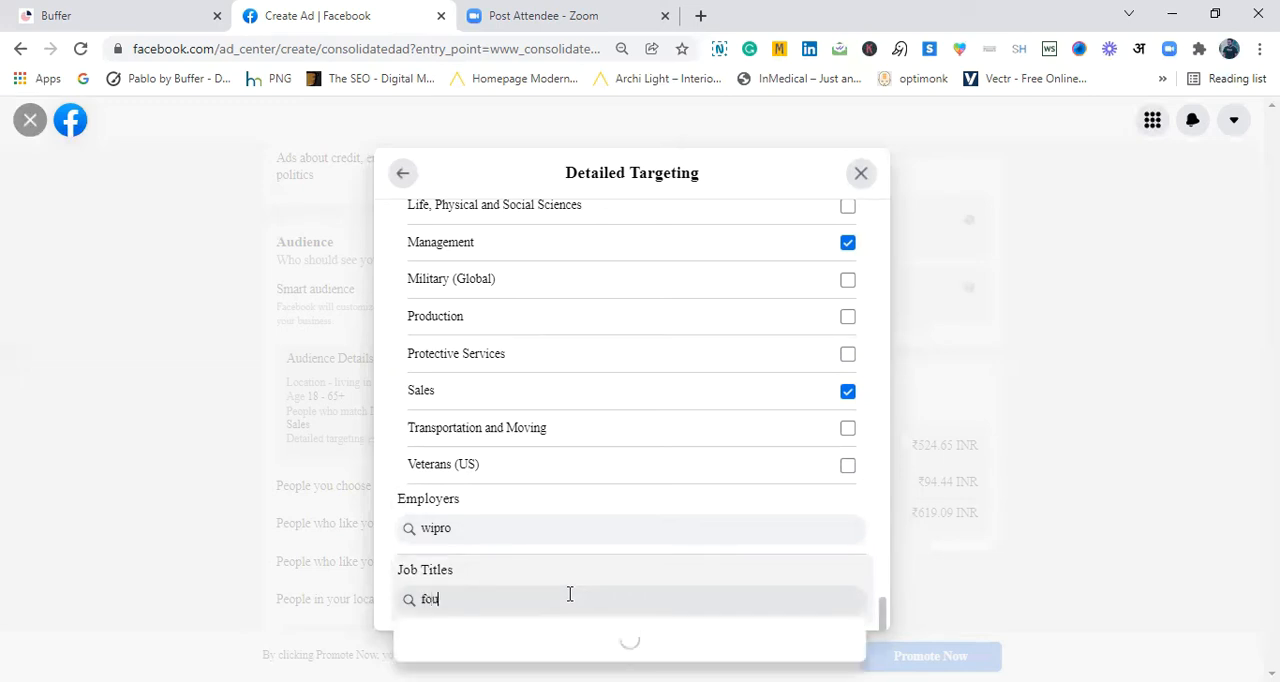
type("nder")
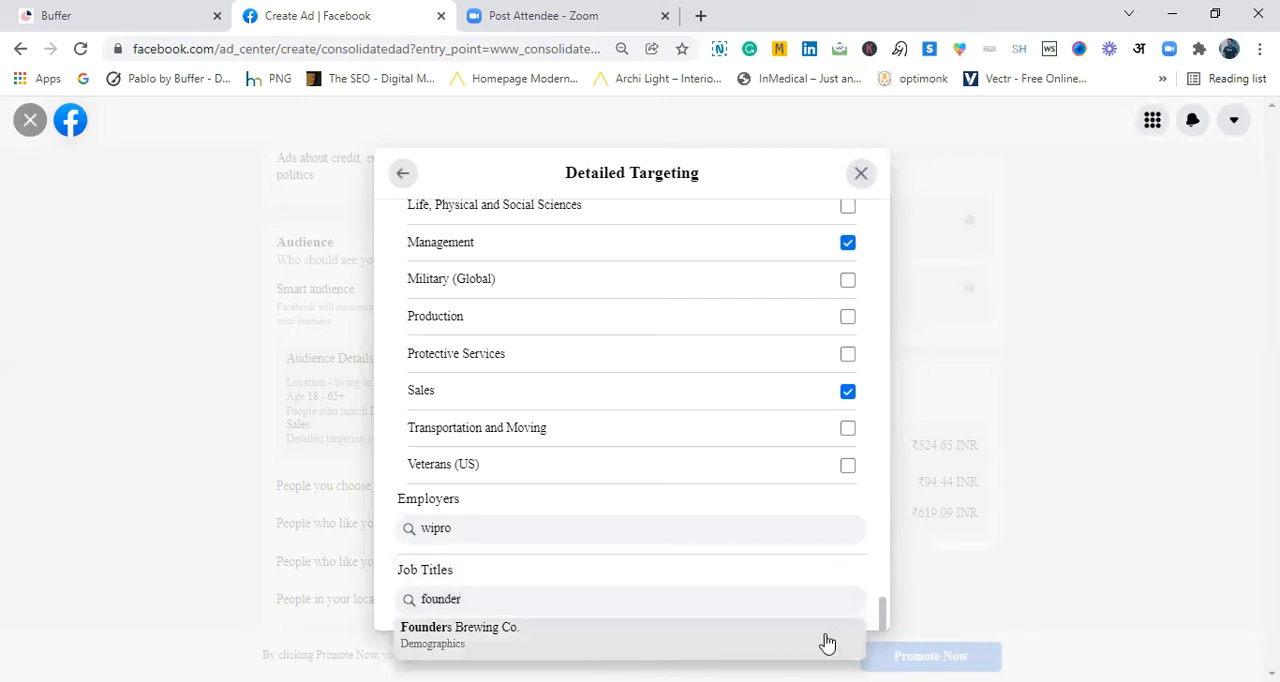
- Return to the detailed targeting summary and review the selected interests and demographics
left_click_drag(884, 620, 886, 252)
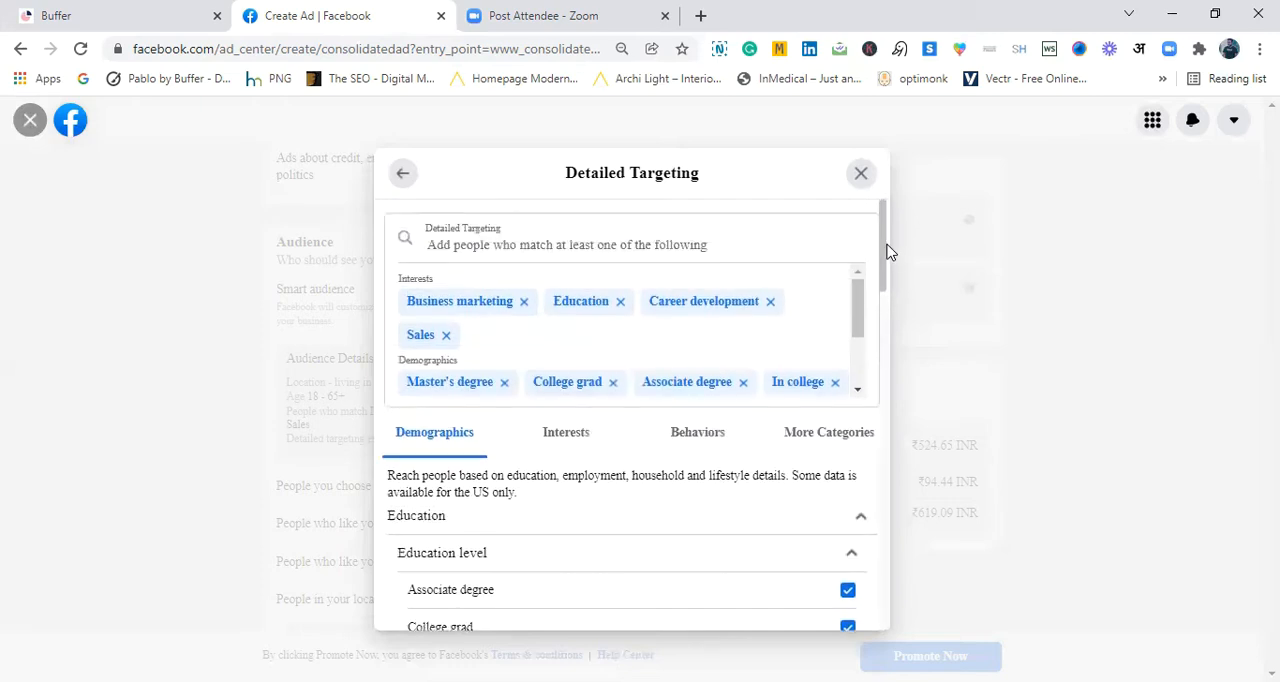
left_click(559, 251)
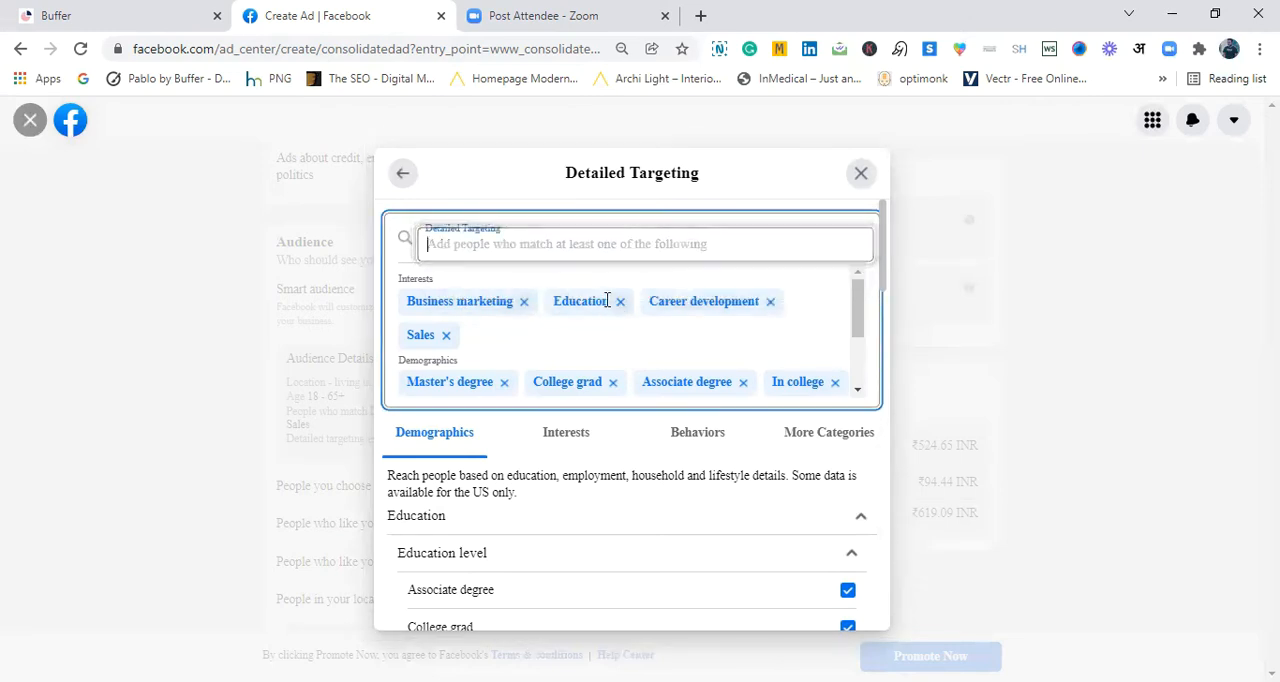
left_click_drag(855, 314, 854, 289)
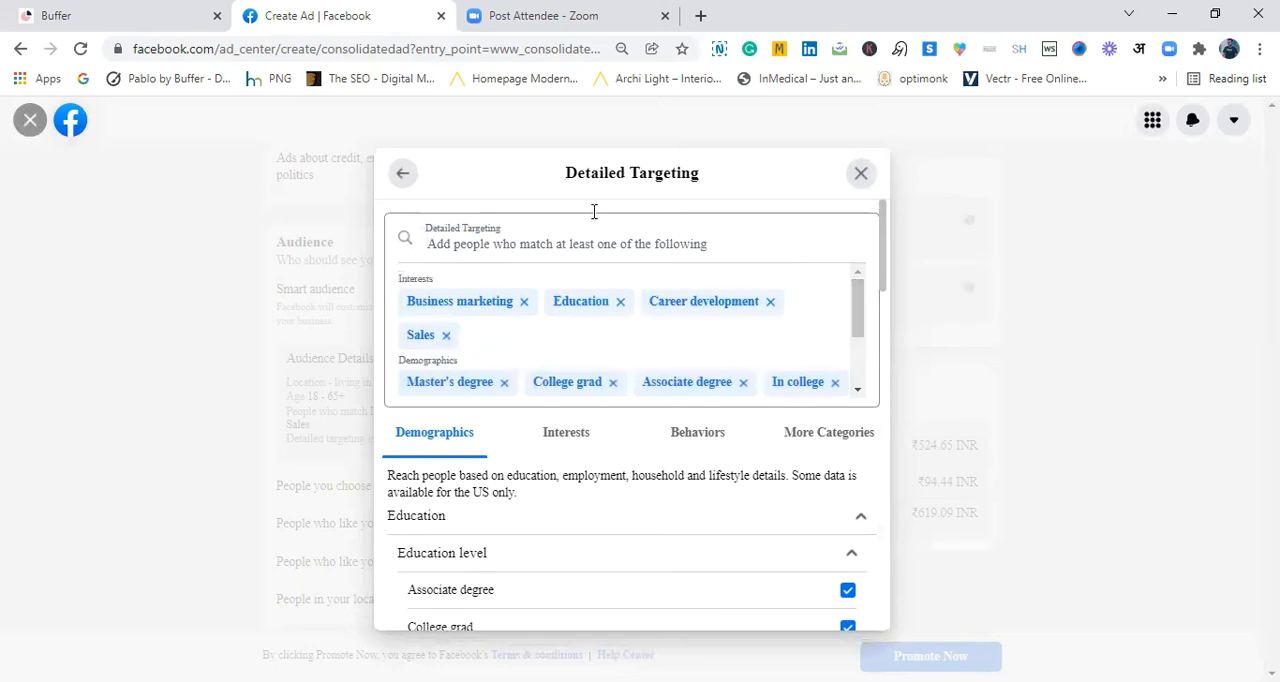
- Search the detailed targeting for "digital marketing" and add the Digital marketing interest
left_click(579, 247)
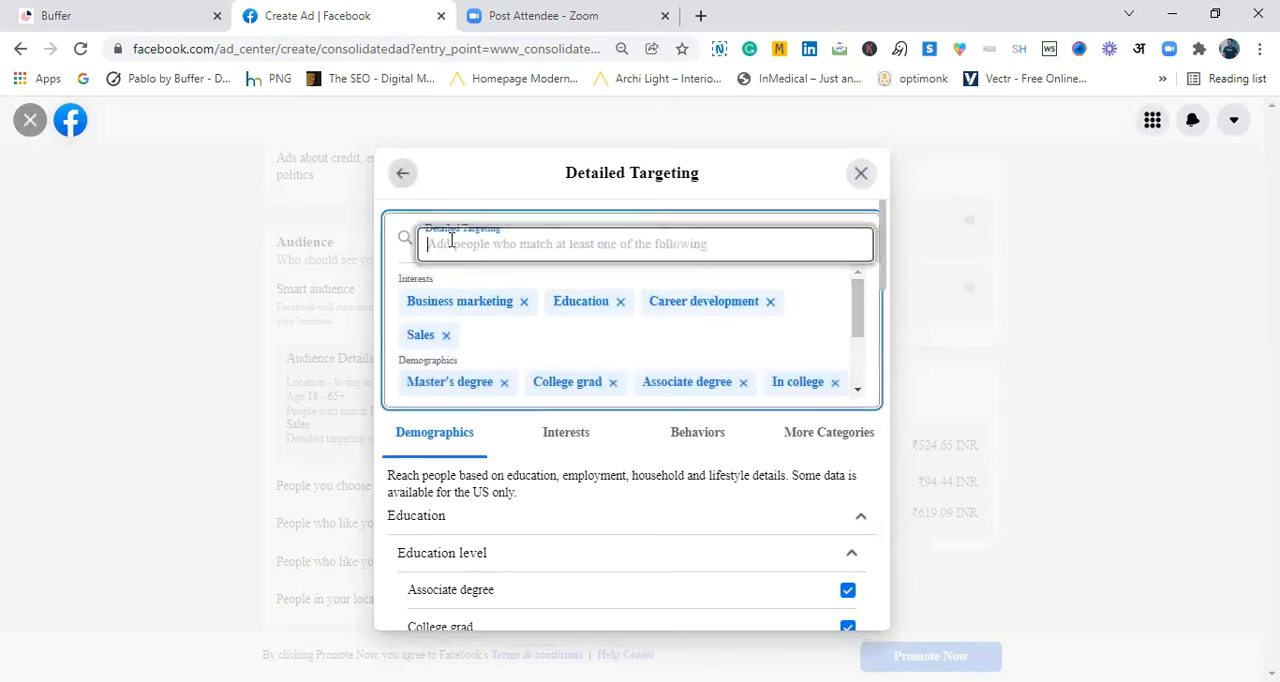
type("d")
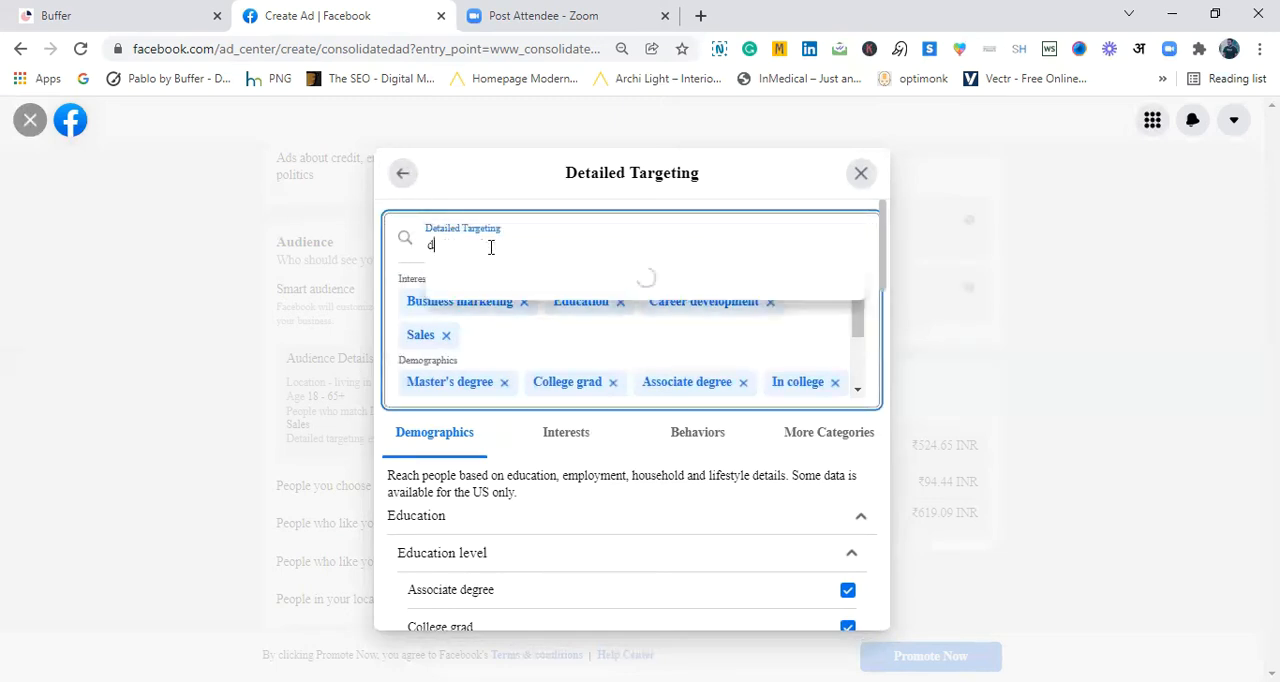
type("igital m")
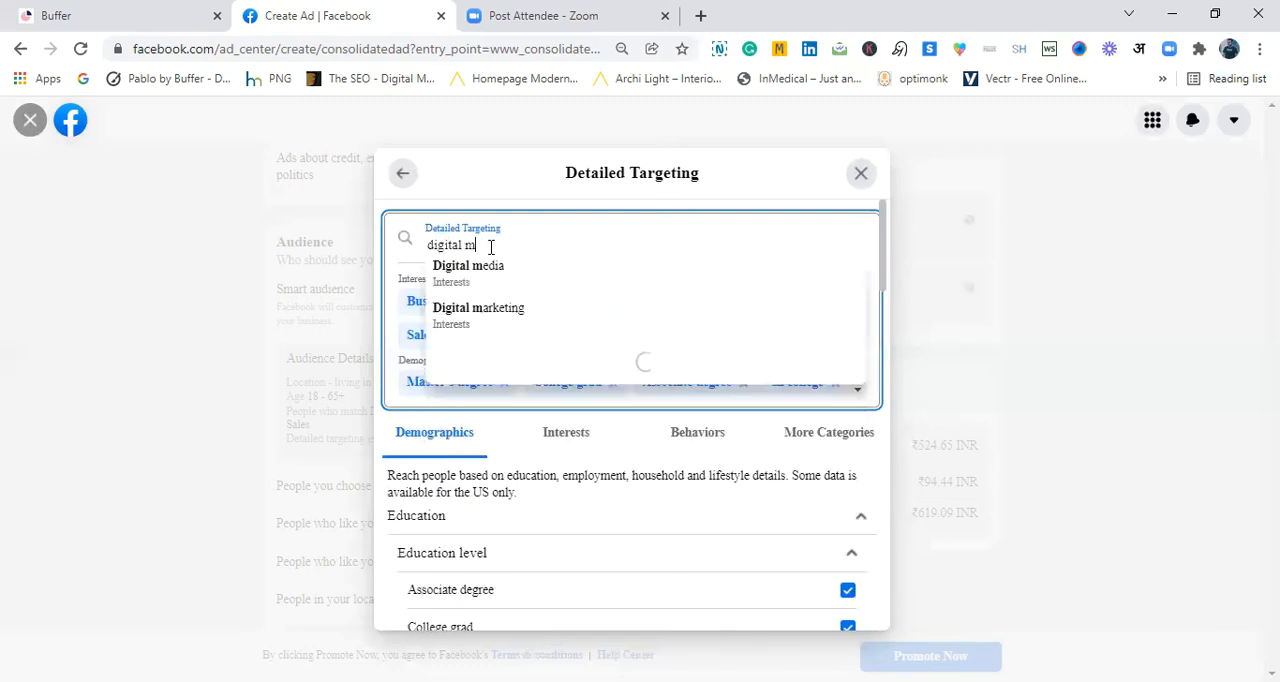
type("arketing")
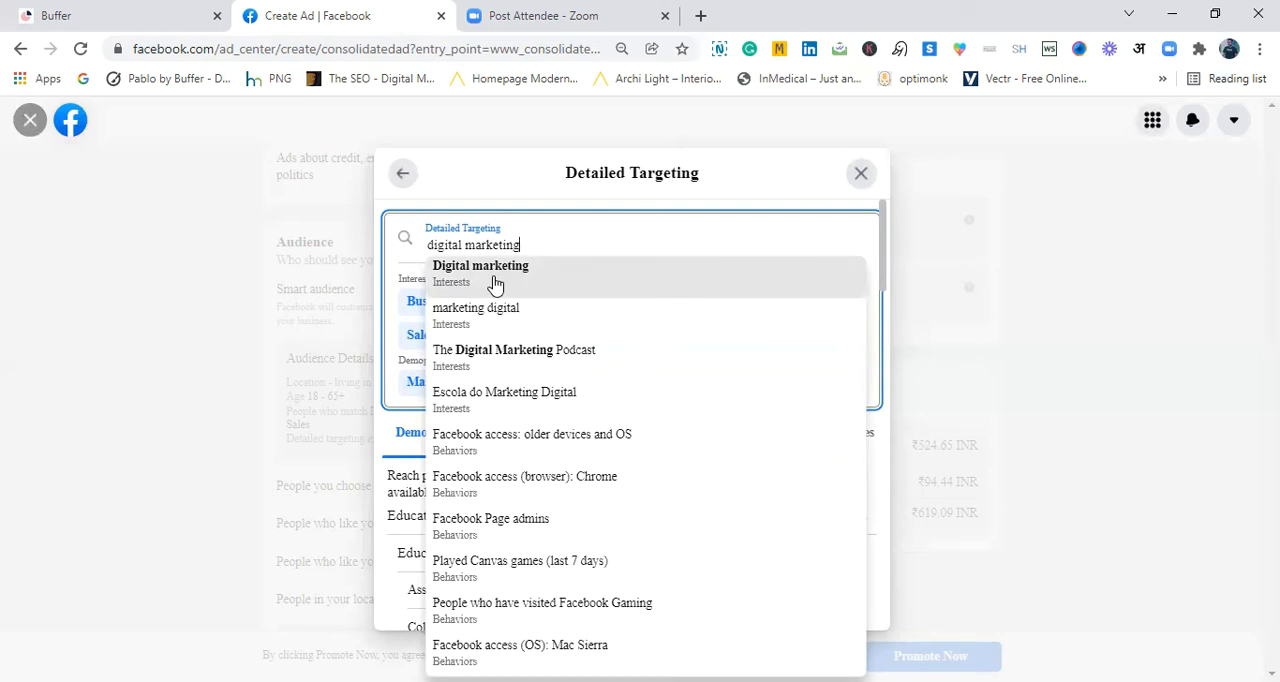
left_click(506, 287)
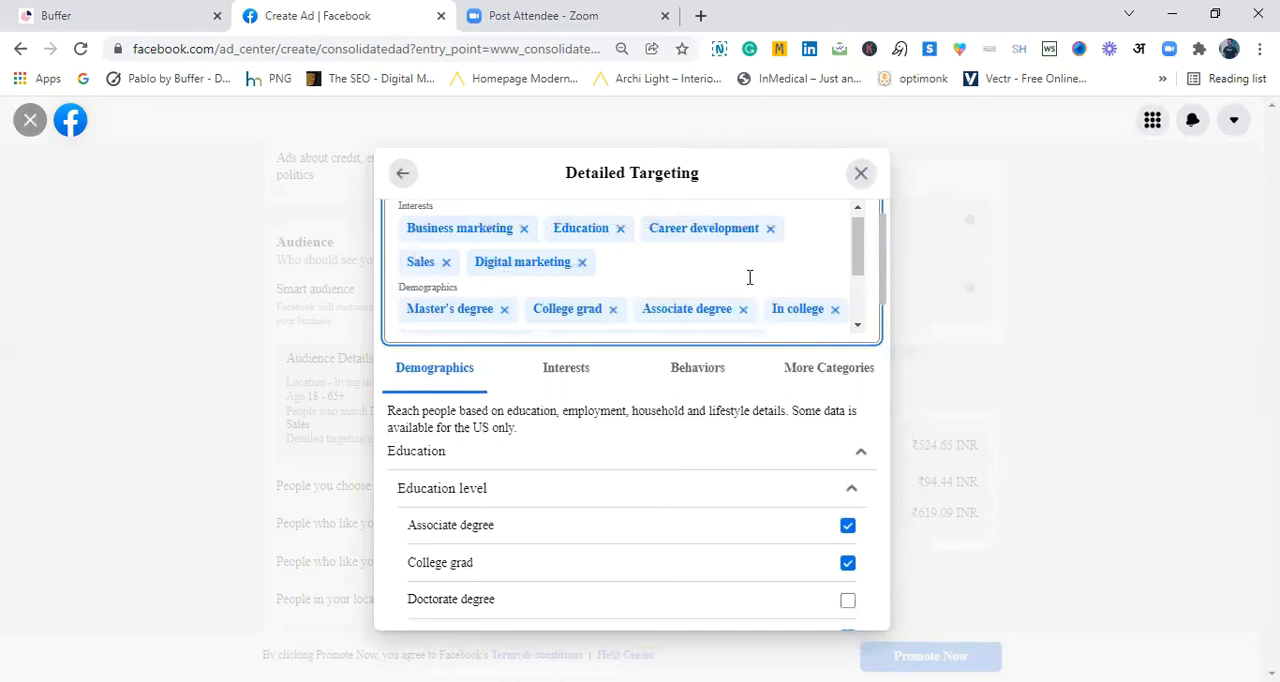
mouse_move(857, 257)
left_mouse_down()
mouse_move(857, 300)
mouse_move(855, 236)
left_mouse_up()
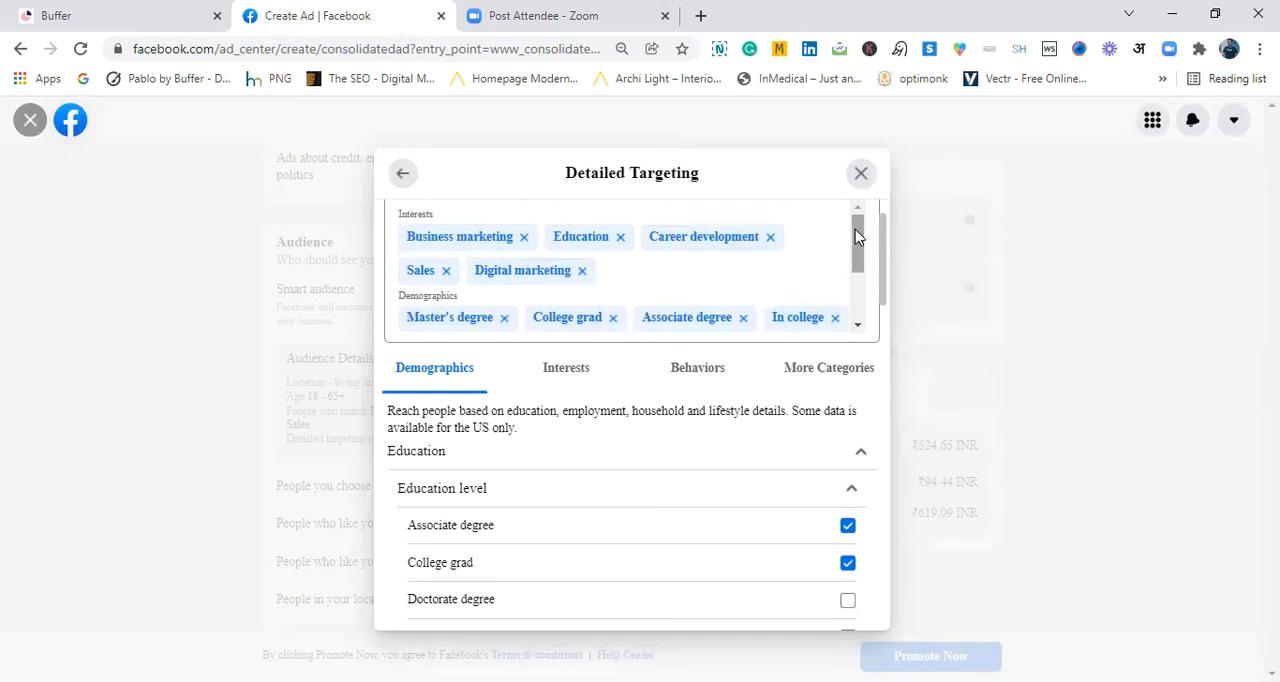
- Add the Business and industry interests Advertising, Entrepreneurship and Business to the detailed targeting
left_click(545, 372)
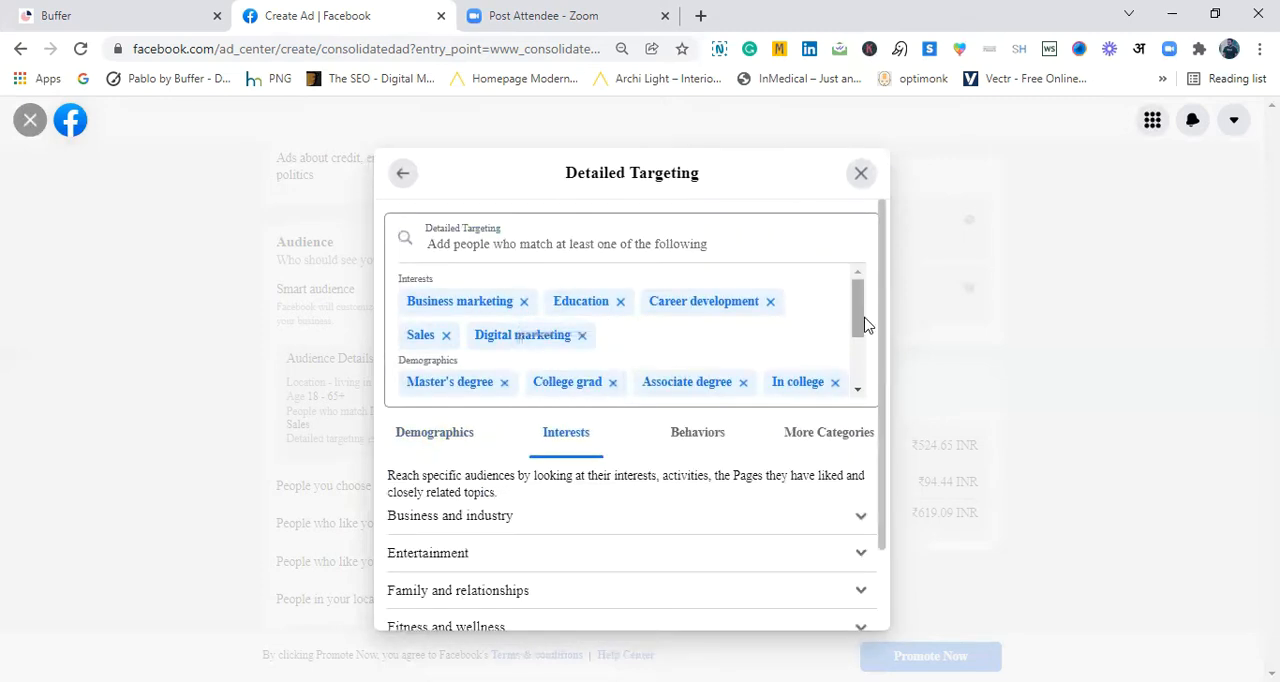
left_click_drag(882, 315, 880, 445)
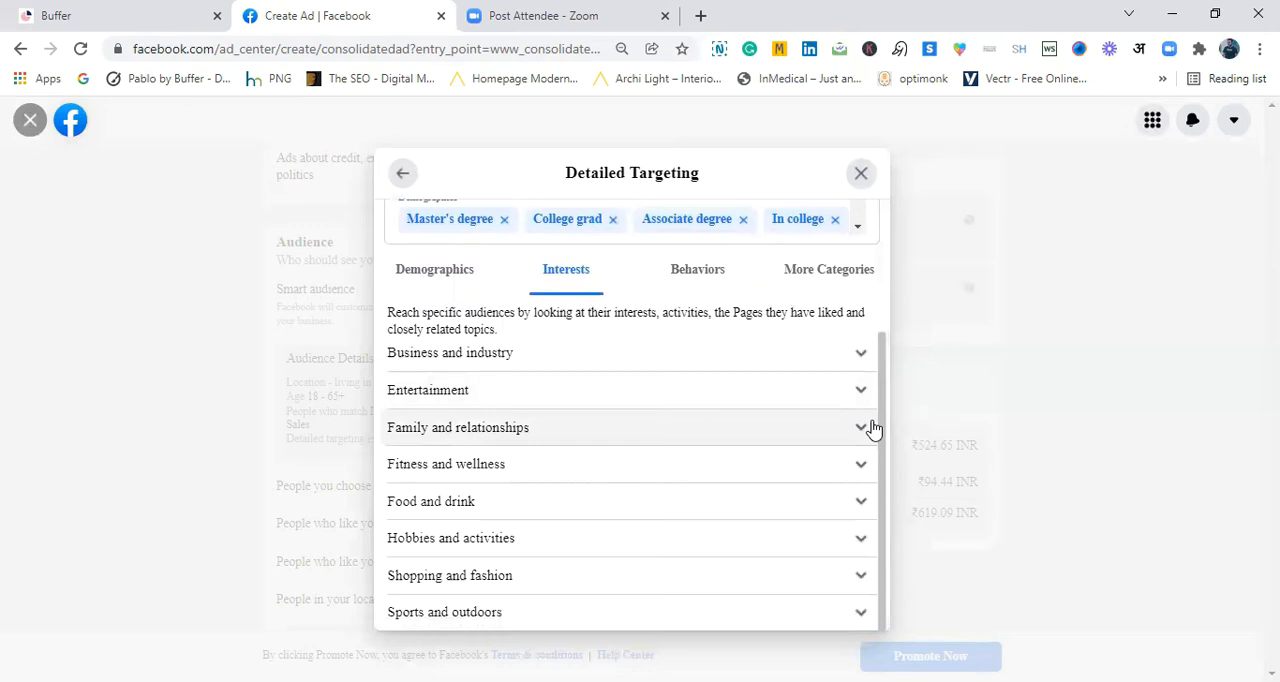
left_click_drag(880, 408, 882, 446)
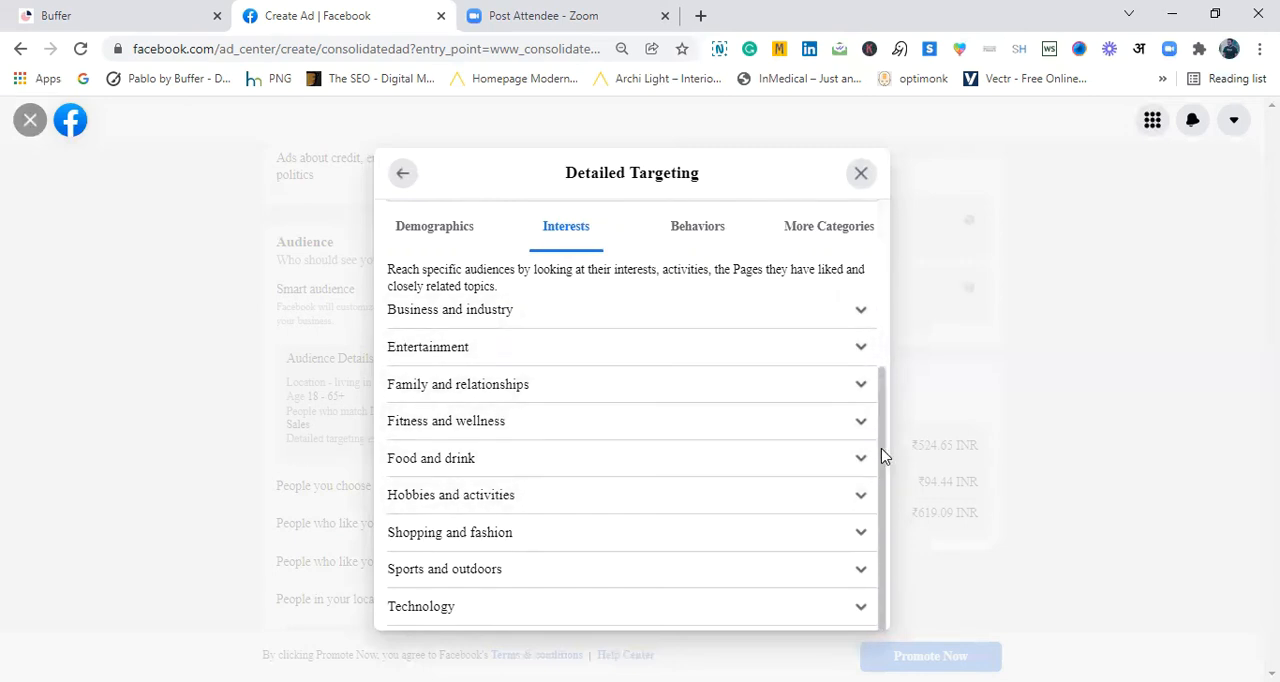
left_click_drag(881, 448, 880, 422)
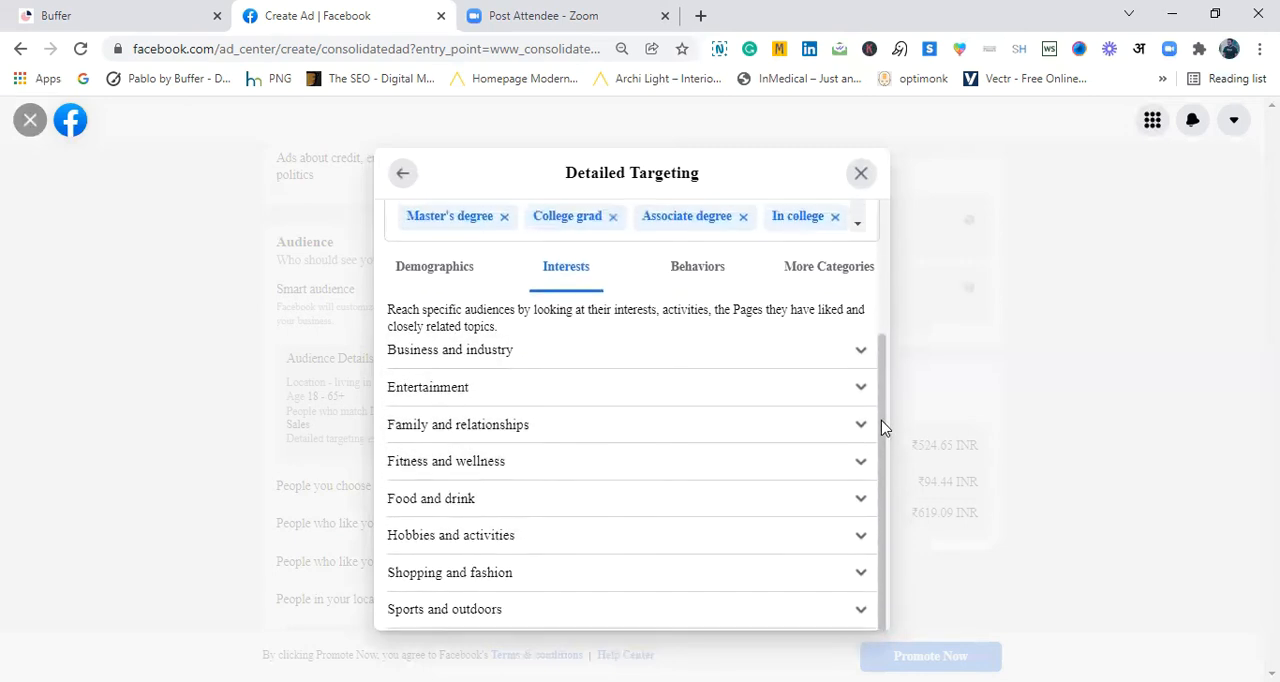
left_click(858, 346)
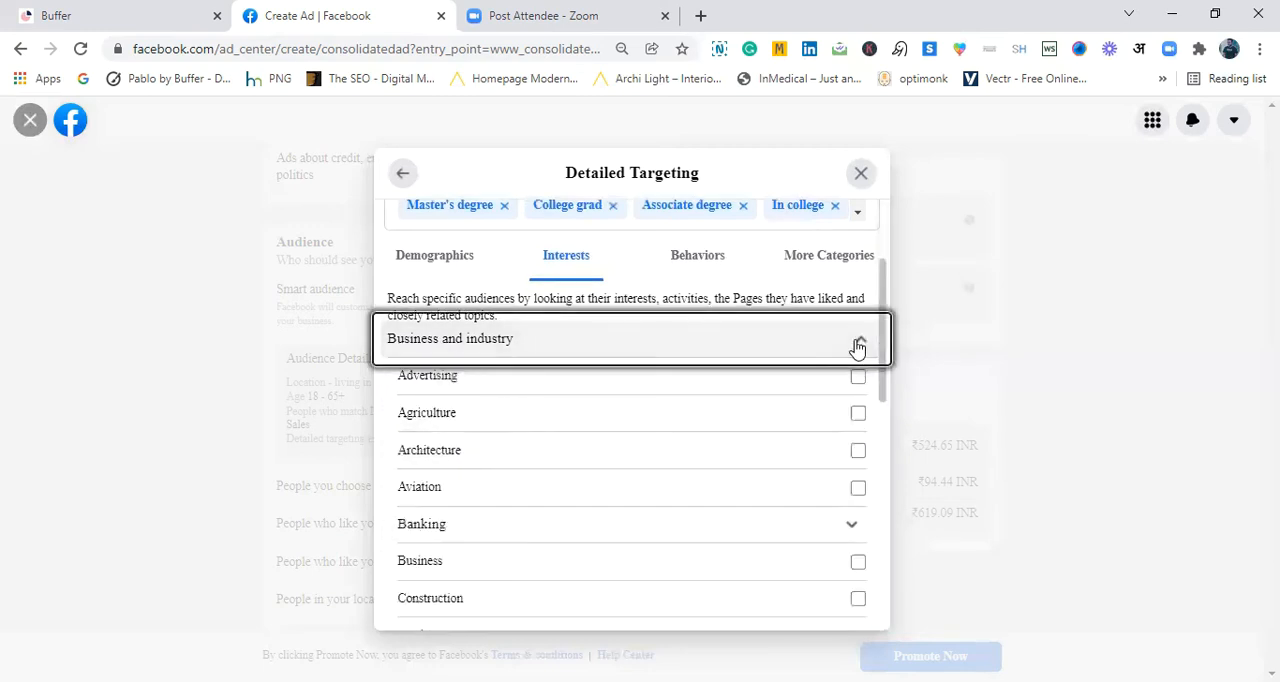
left_click(858, 377)
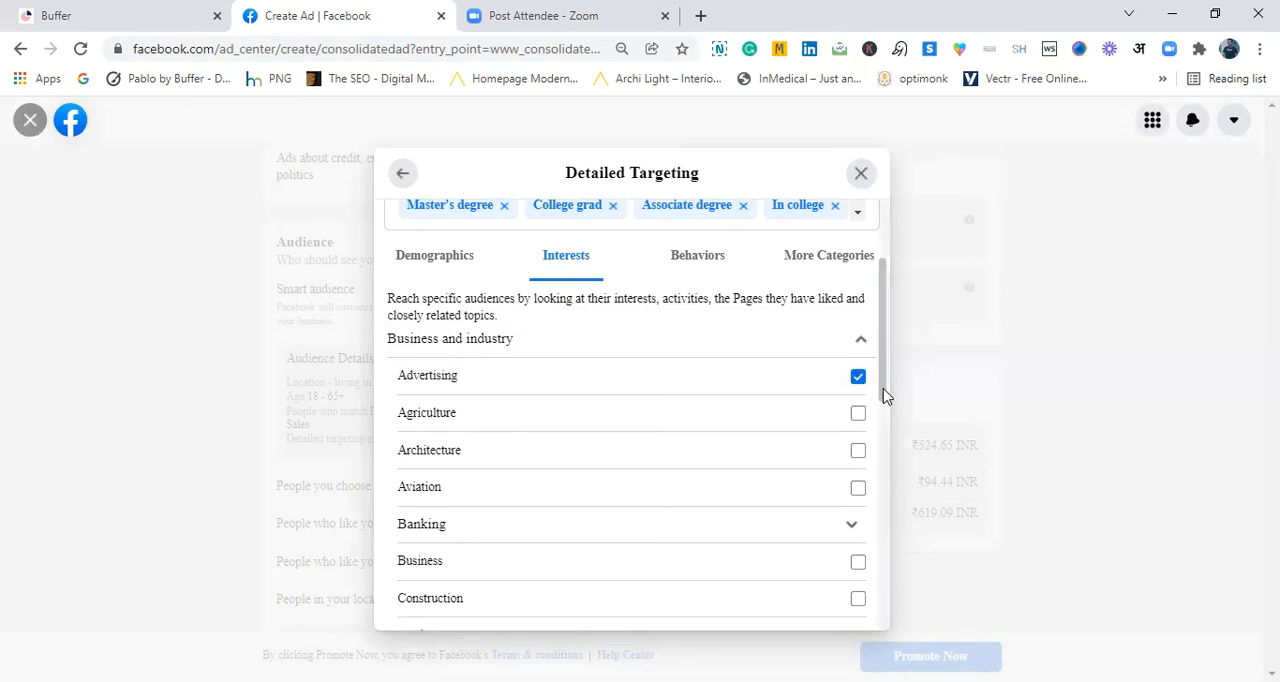
scroll(882, 405, "down", 5)
scroll(882, 420, "up", 3)
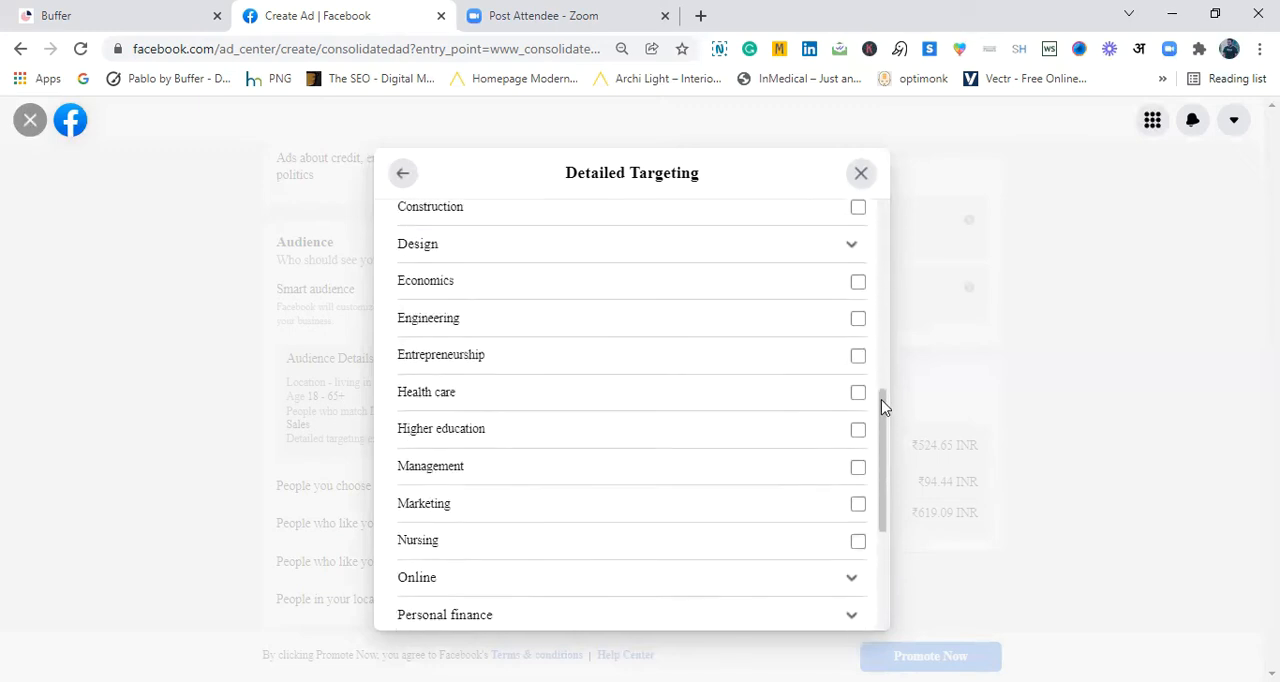
left_click(858, 412)
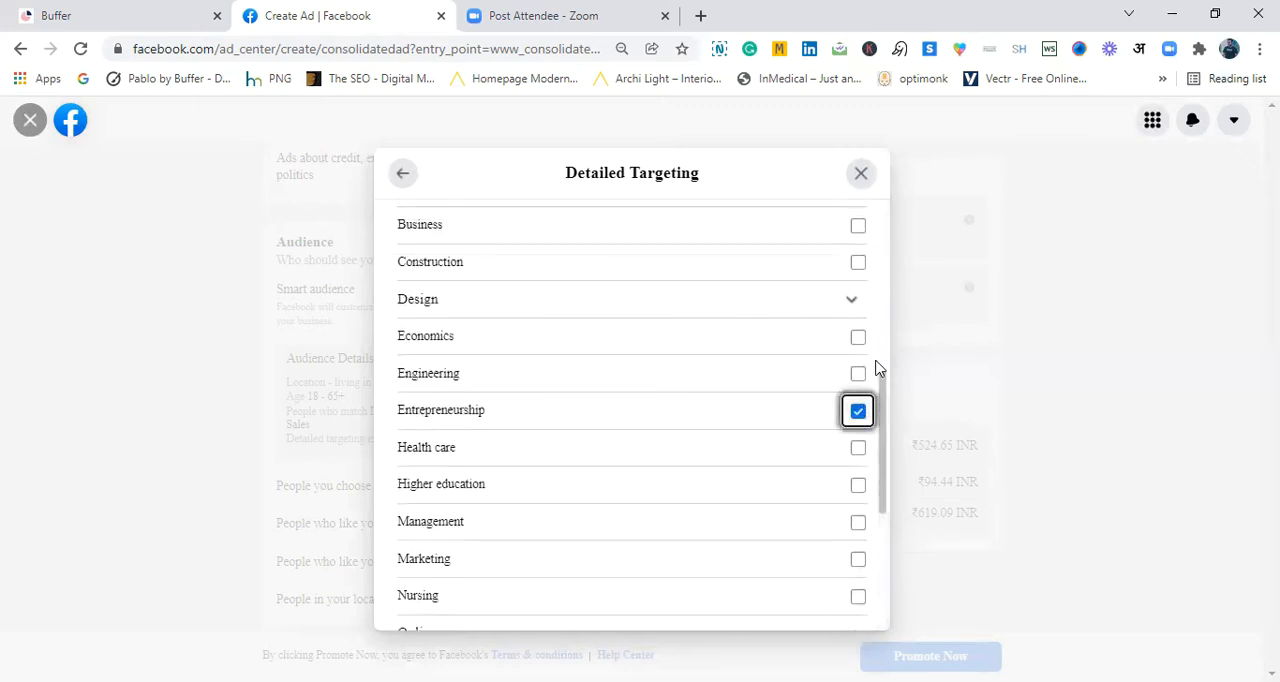
left_click(858, 227)
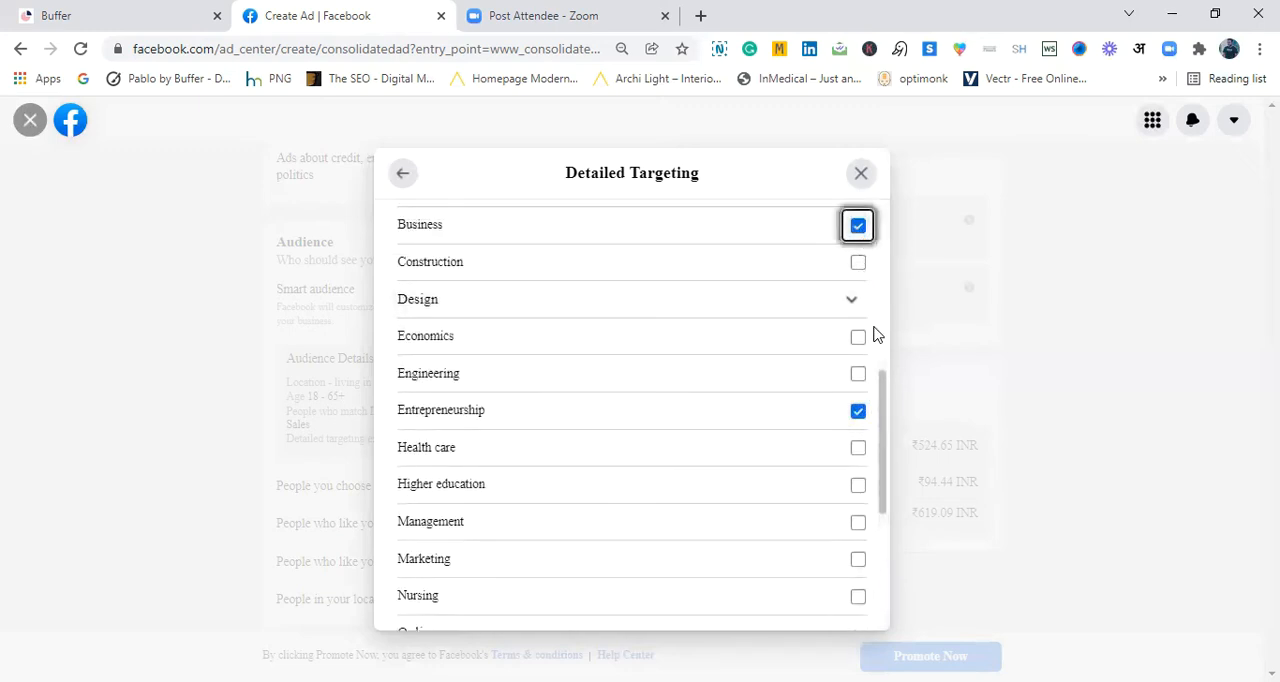
- Add the Business and industry interests Higher education, Management and Marketing to the detailed targeting
left_click_drag(880, 390, 880, 420)
left_click(860, 385)
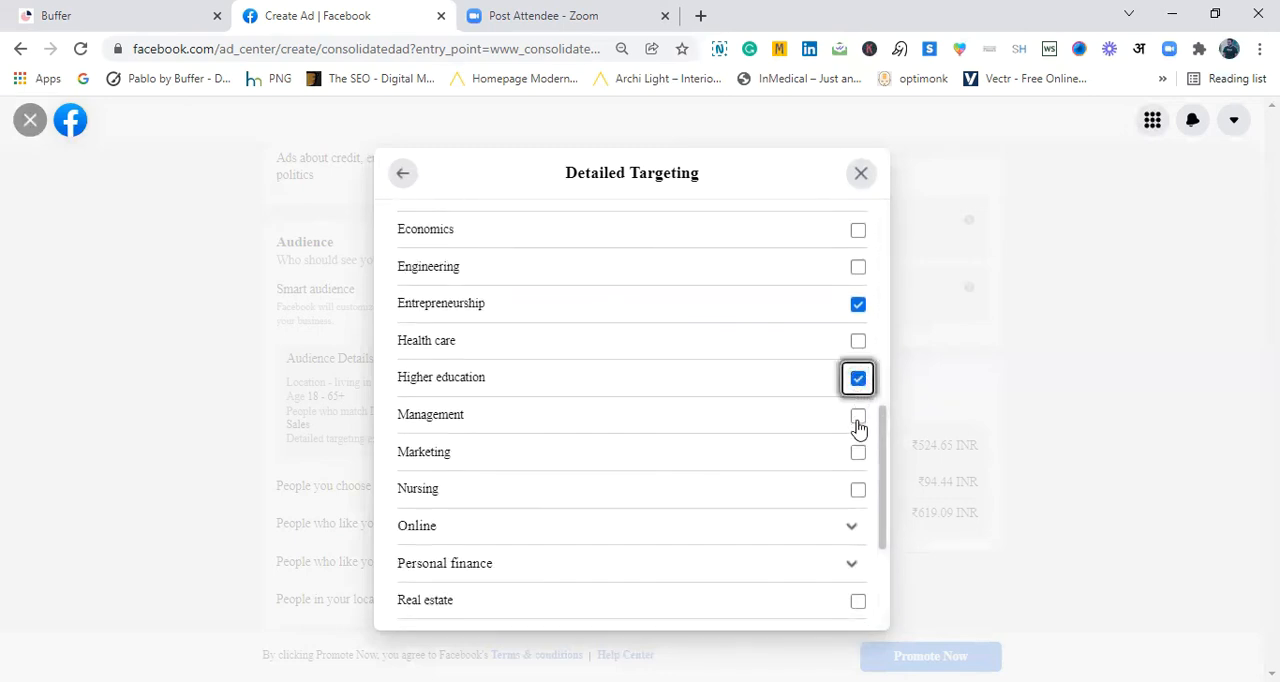
left_click(859, 420)
left_click(860, 456)
- Add the Online interests Display advertising, Email marketing, Online advertising and Search engine optimization to the detailed targeting
left_click_drag(883, 502, 877, 543)
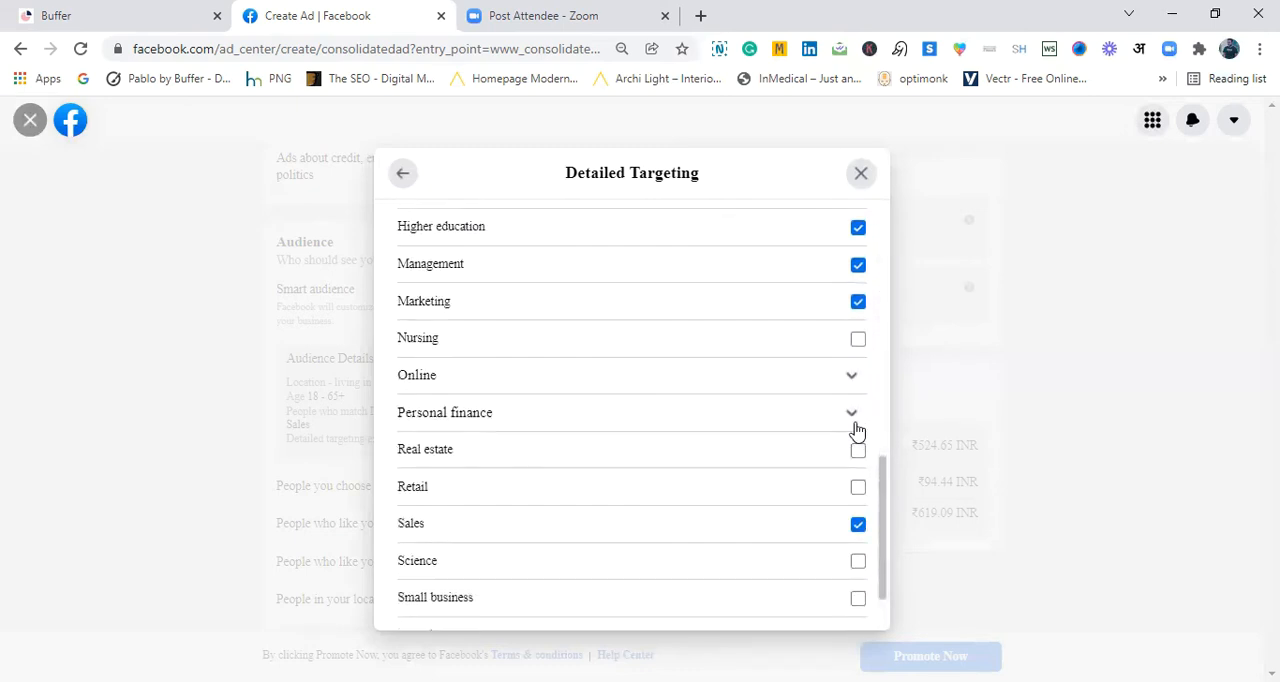
left_click(851, 383)
left_click(848, 451)
left_click(848, 490)
left_click(848, 525)
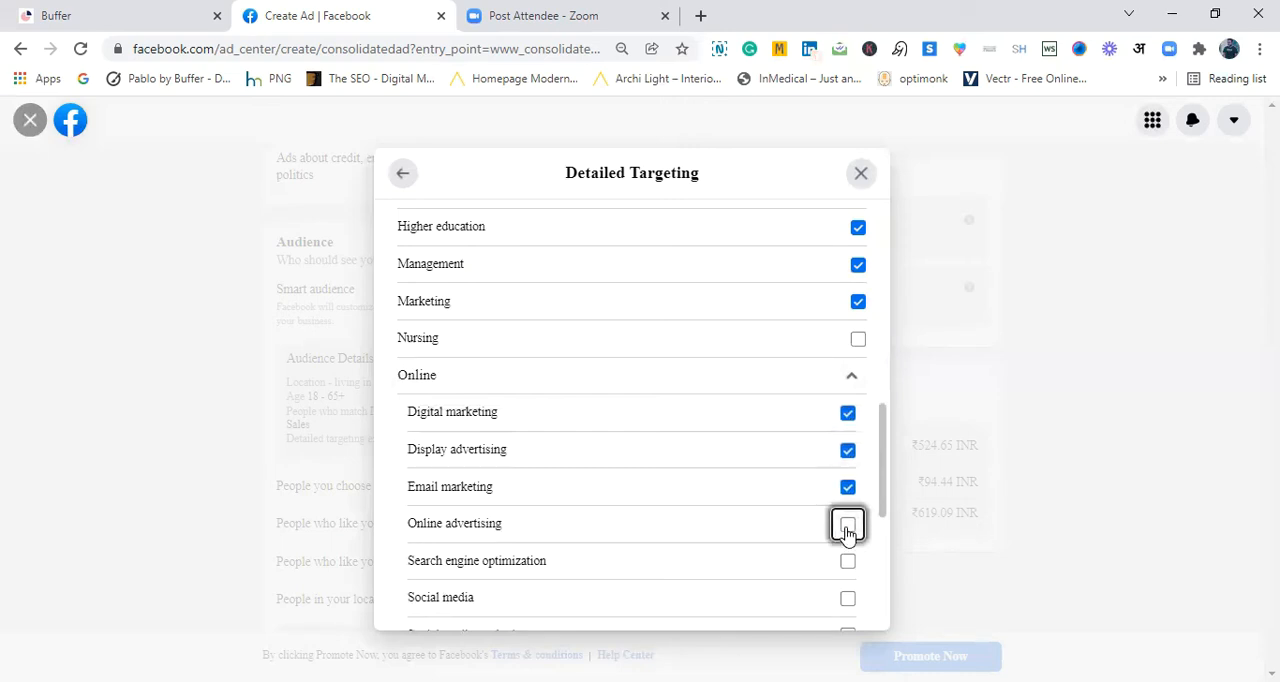
left_click(848, 563)
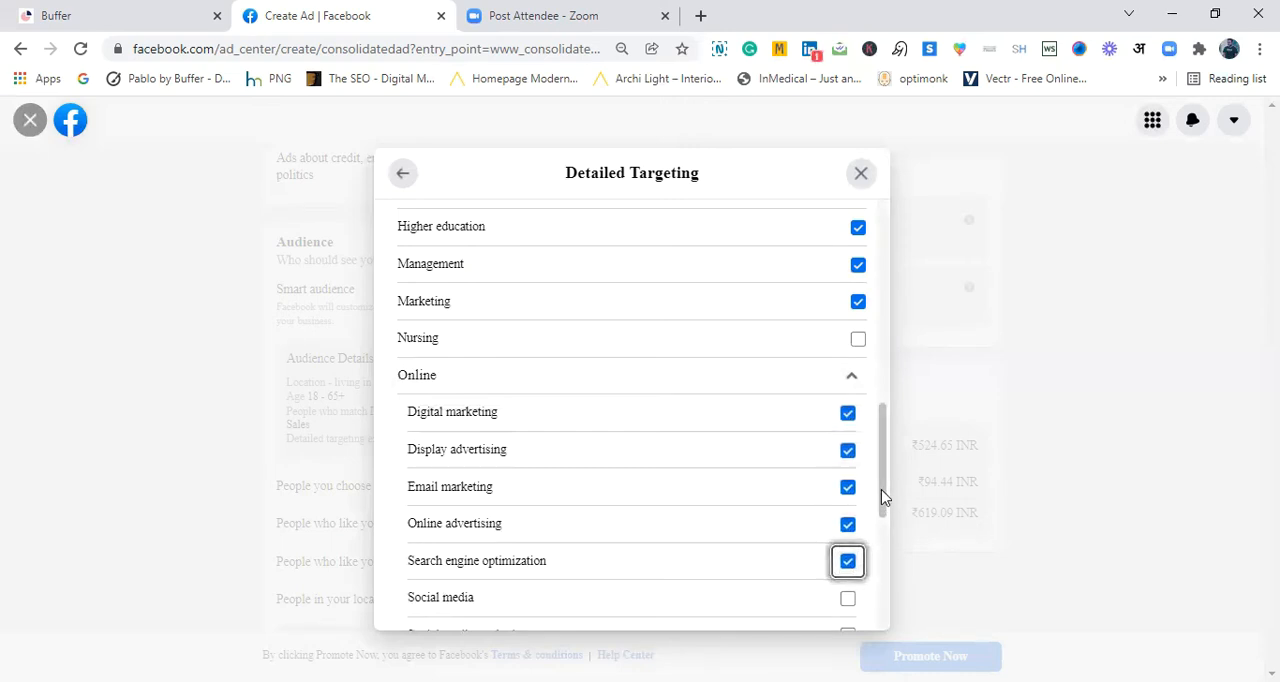
- Add the Online interests Social media, Social media marketing, Web design, Web development and Web hosting to the detailed targeting
scroll(880, 495, "down", 4)
left_click_drag(883, 530, 883, 480)
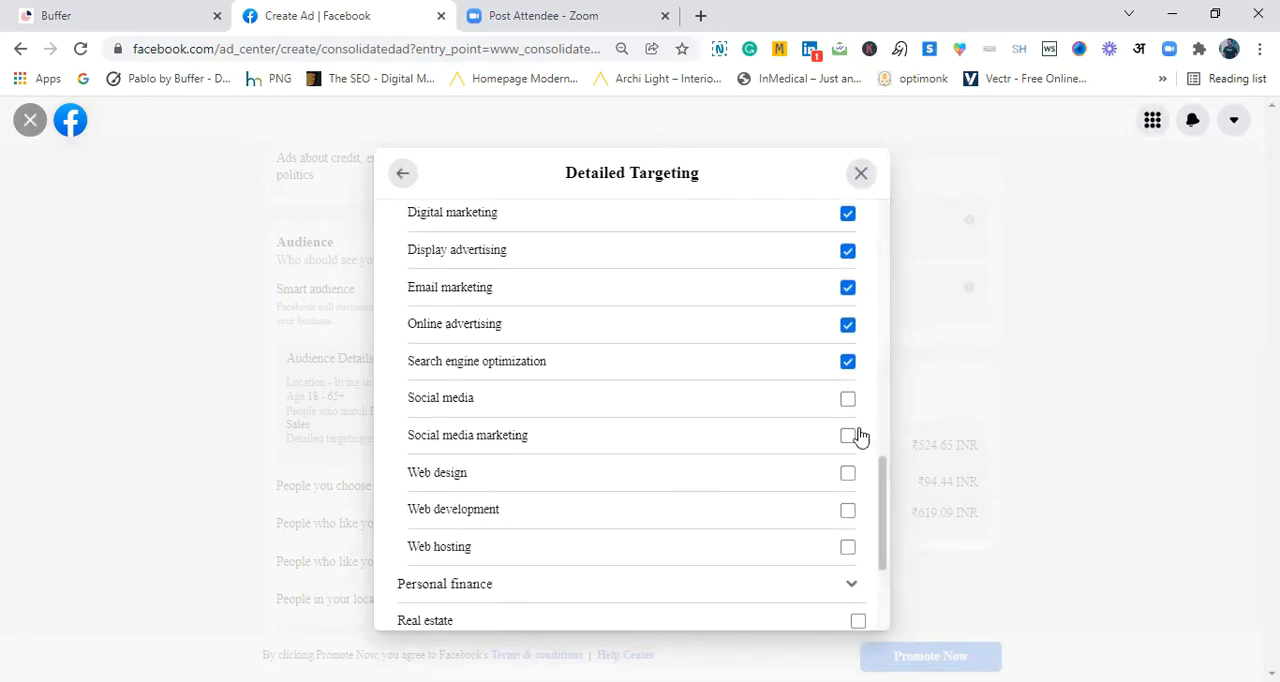
left_click(848, 400)
left_click(848, 437)
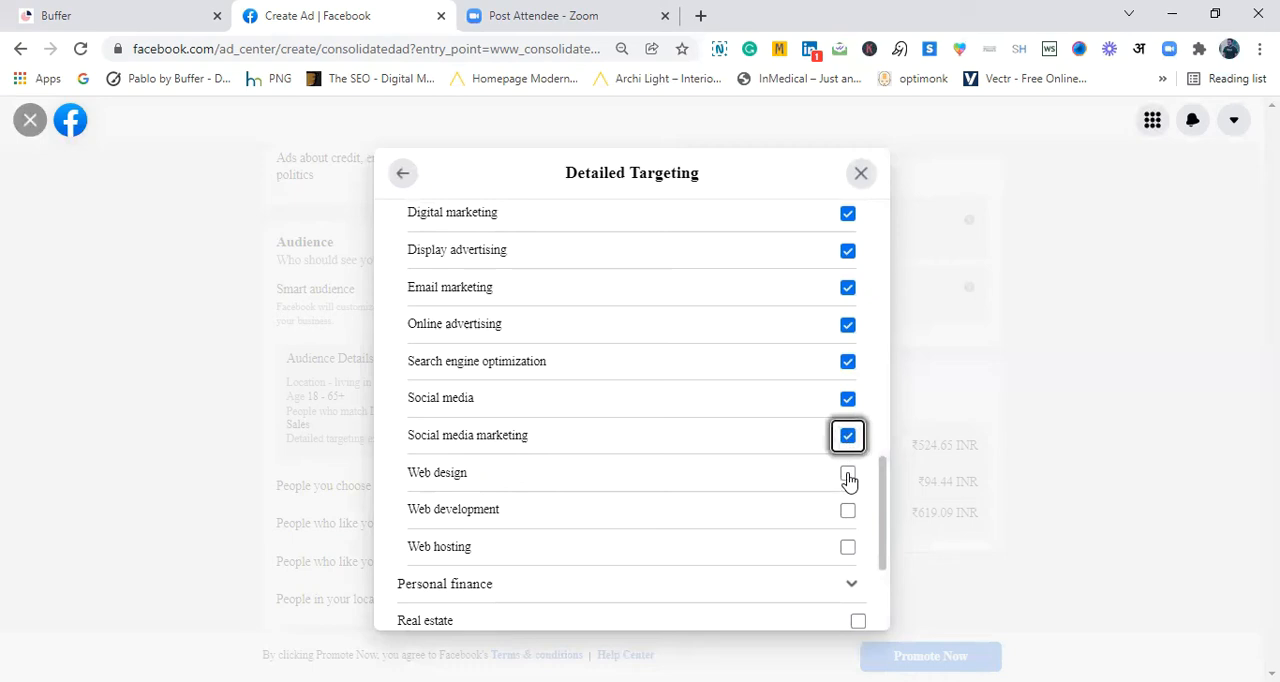
left_click(848, 475)
left_click(848, 512)
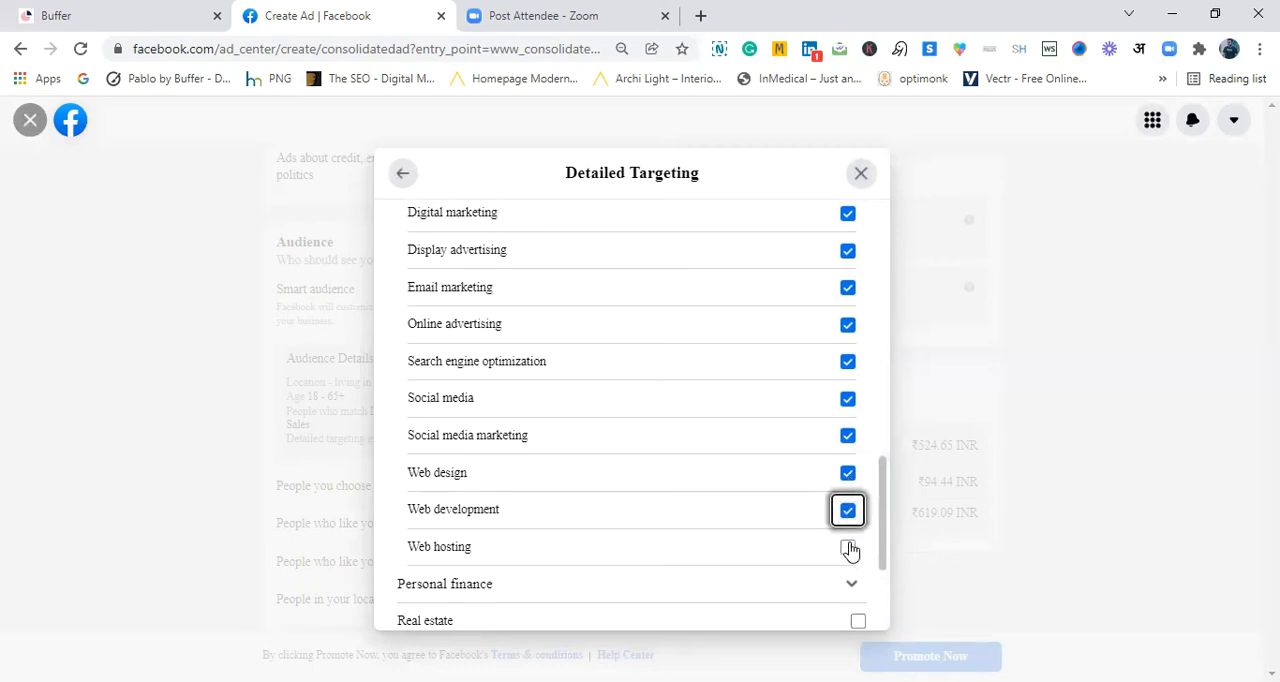
left_click(848, 548)
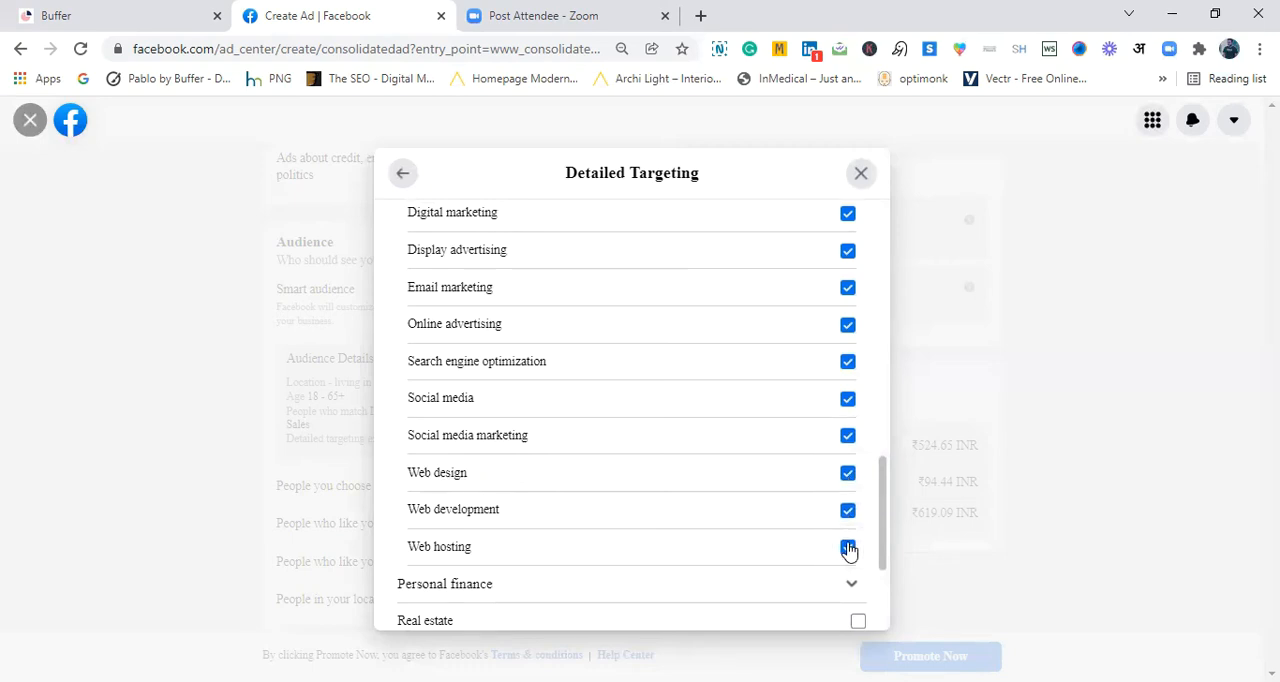
- Review the selected interests and the remaining interest categories, and return to the audience editing form
scroll(880, 565, "down", 5)
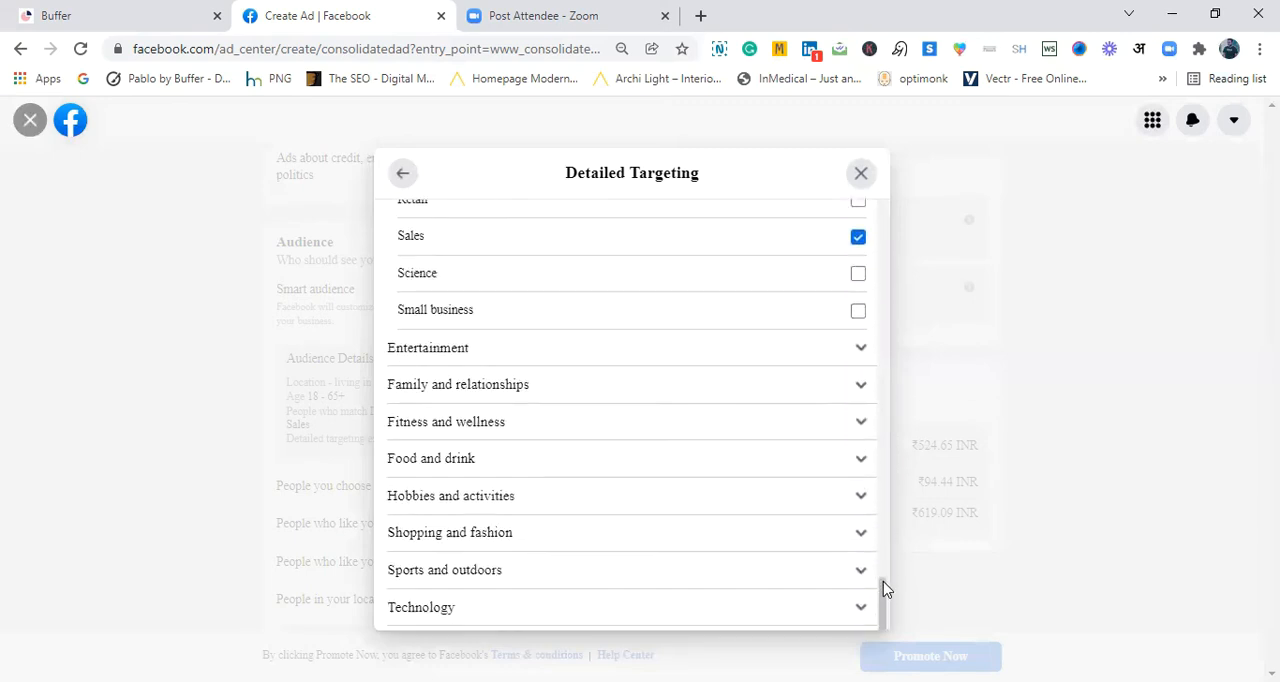
left_click_drag(882, 532, 882, 242)
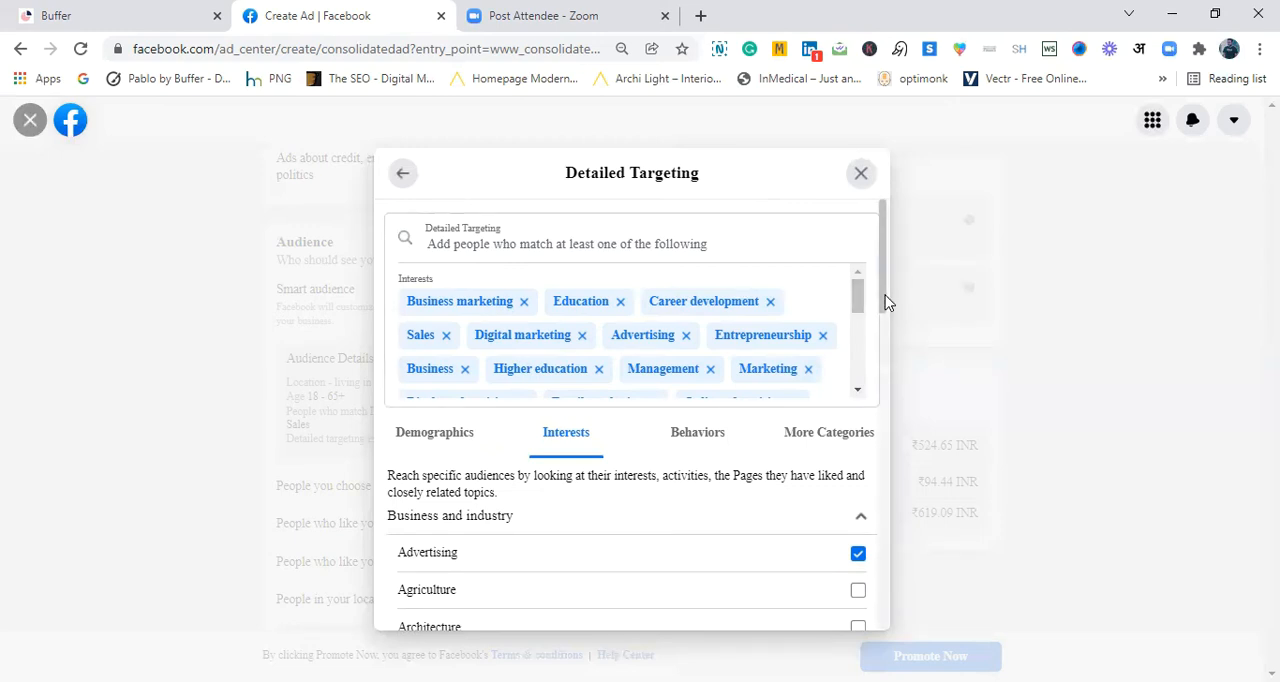
left_click_drag(883, 298, 887, 362)
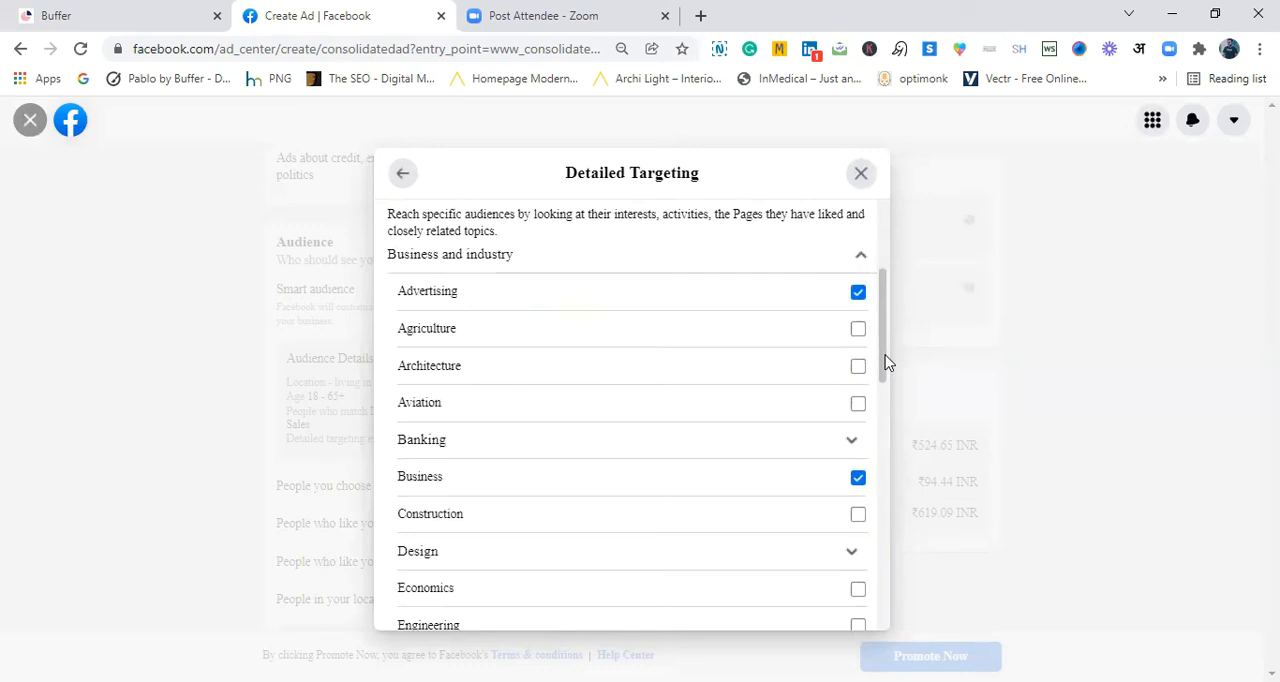
left_click_drag(887, 362, 883, 570)
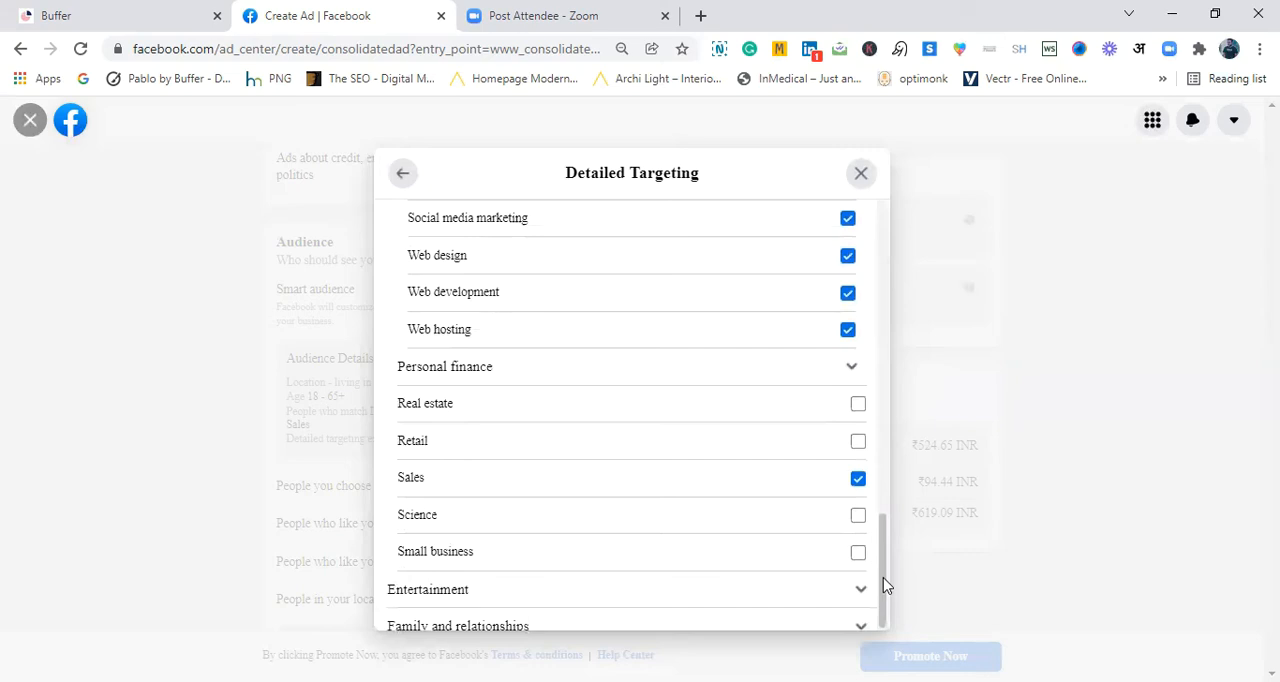
left_click_drag(886, 380, 887, 273)
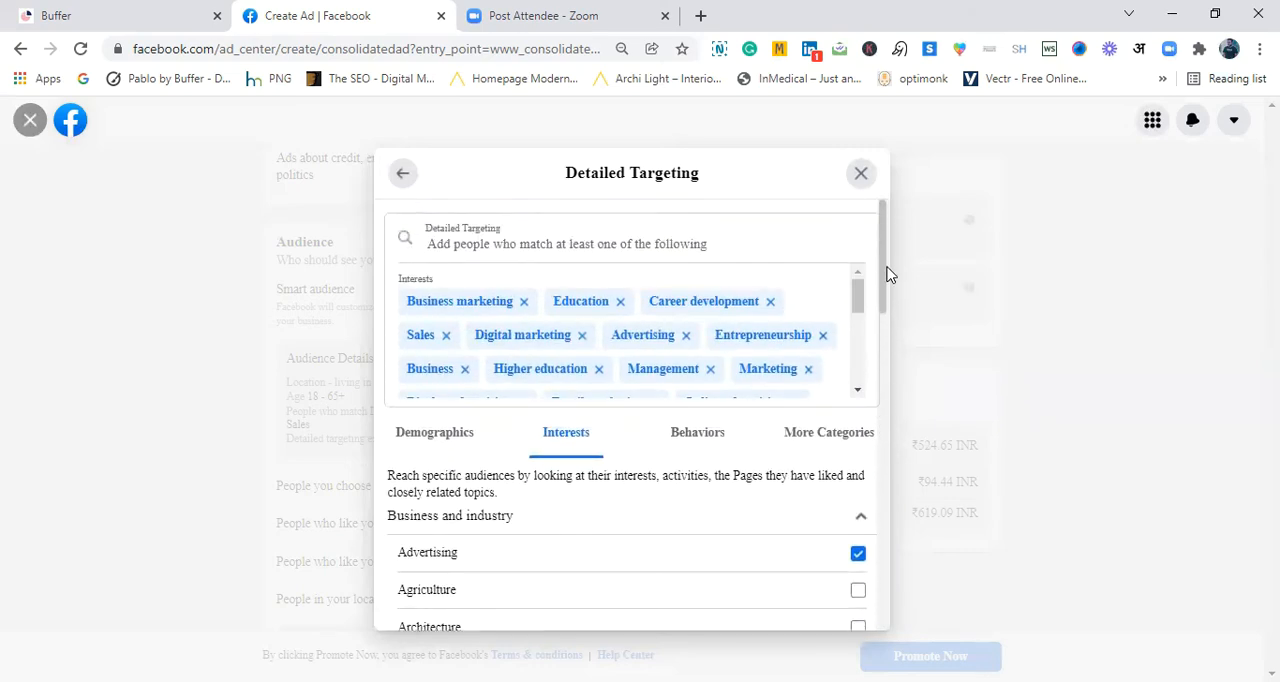
left_click_drag(869, 357, 881, 637)
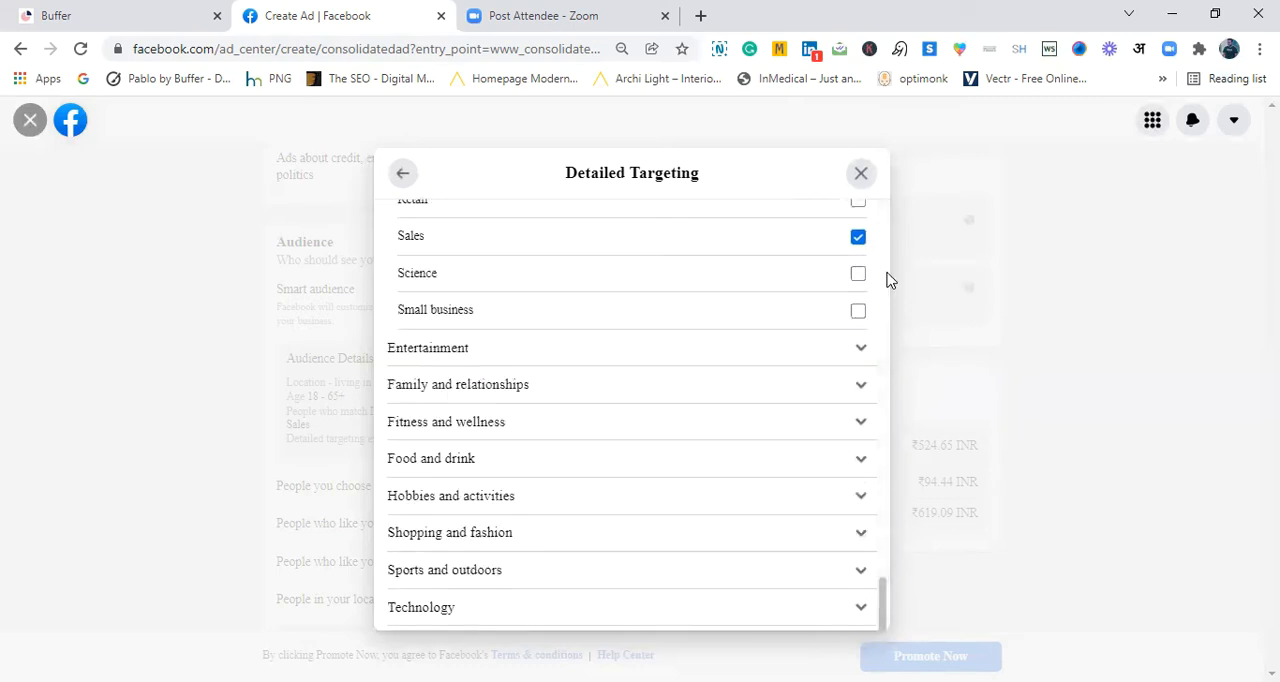
scroll(889, 280, "up", 10)
left_click(405, 178)
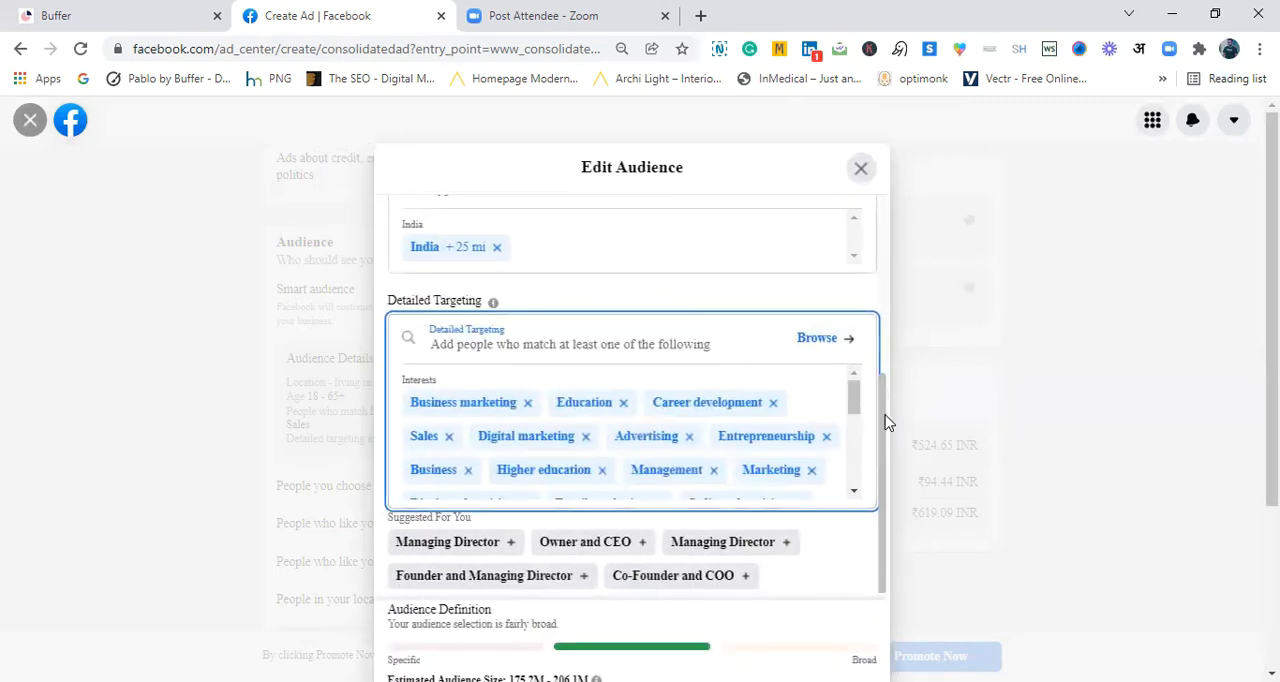
- Add the suggestions Managing Director (both entries), Owner and CEO, Founder and Managing Director, and Co-Founder and COO to the detailed targeting
left_click(450, 542)
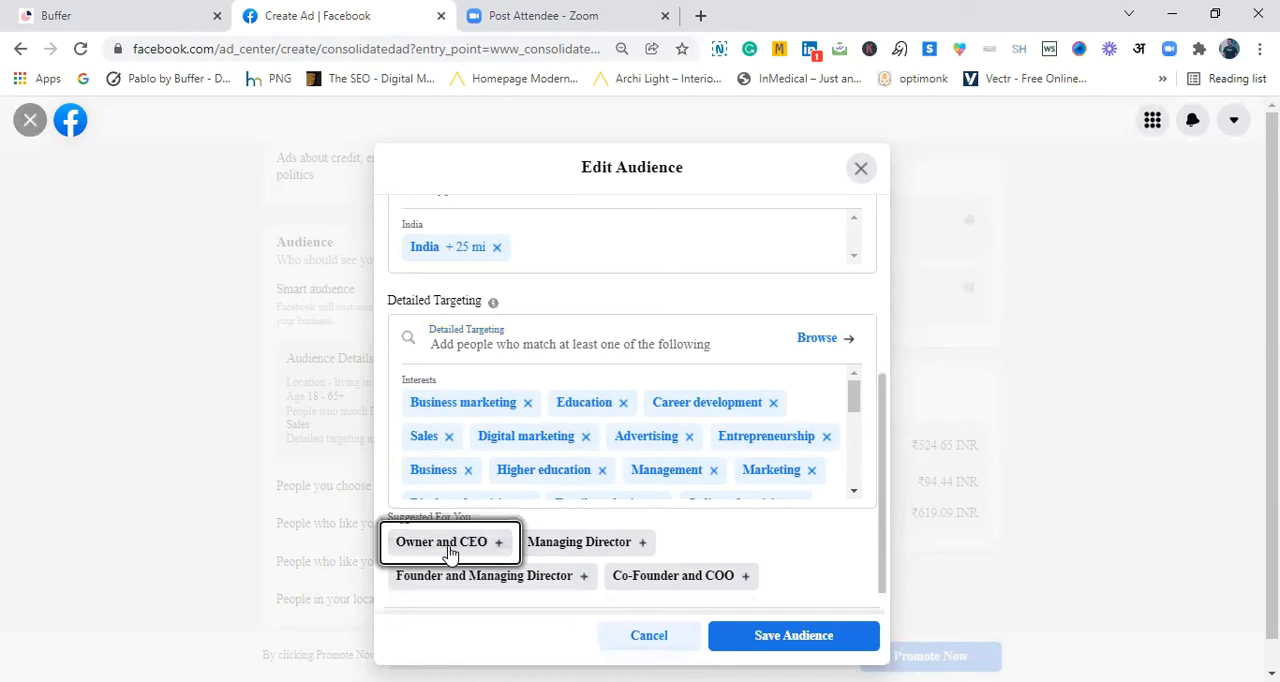
left_click(450, 542)
left_click(450, 542)
left_click(450, 542)
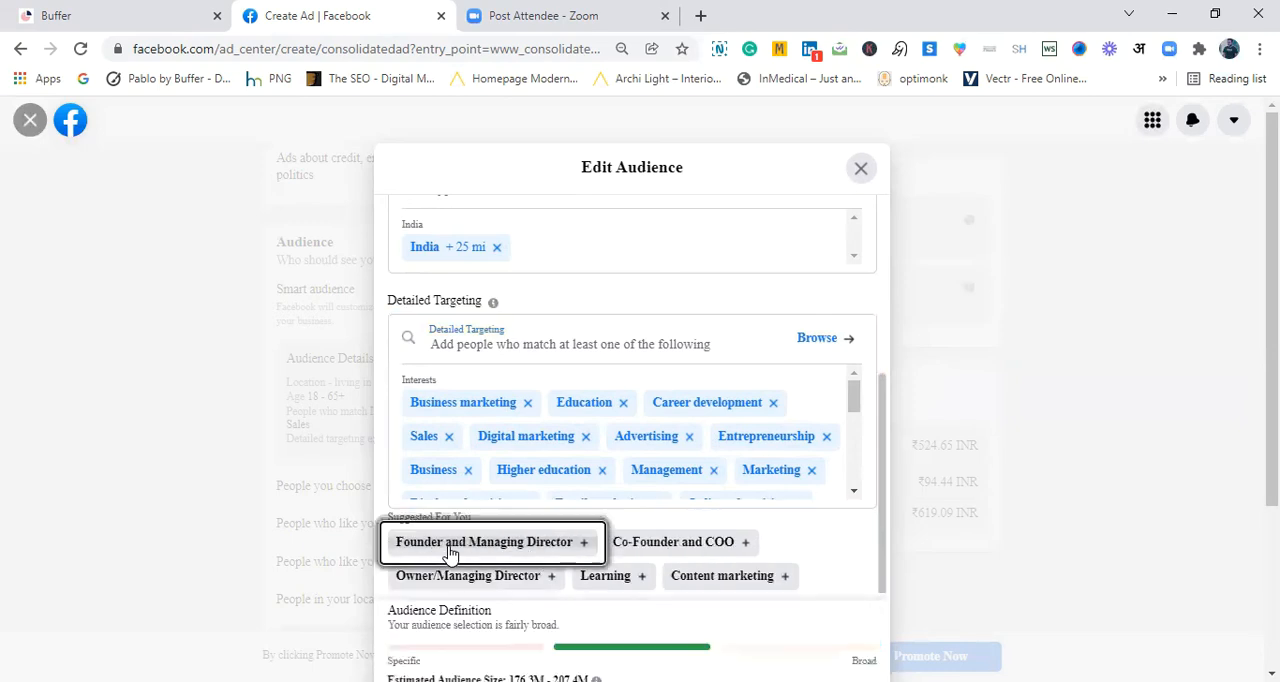
left_click(449, 549)
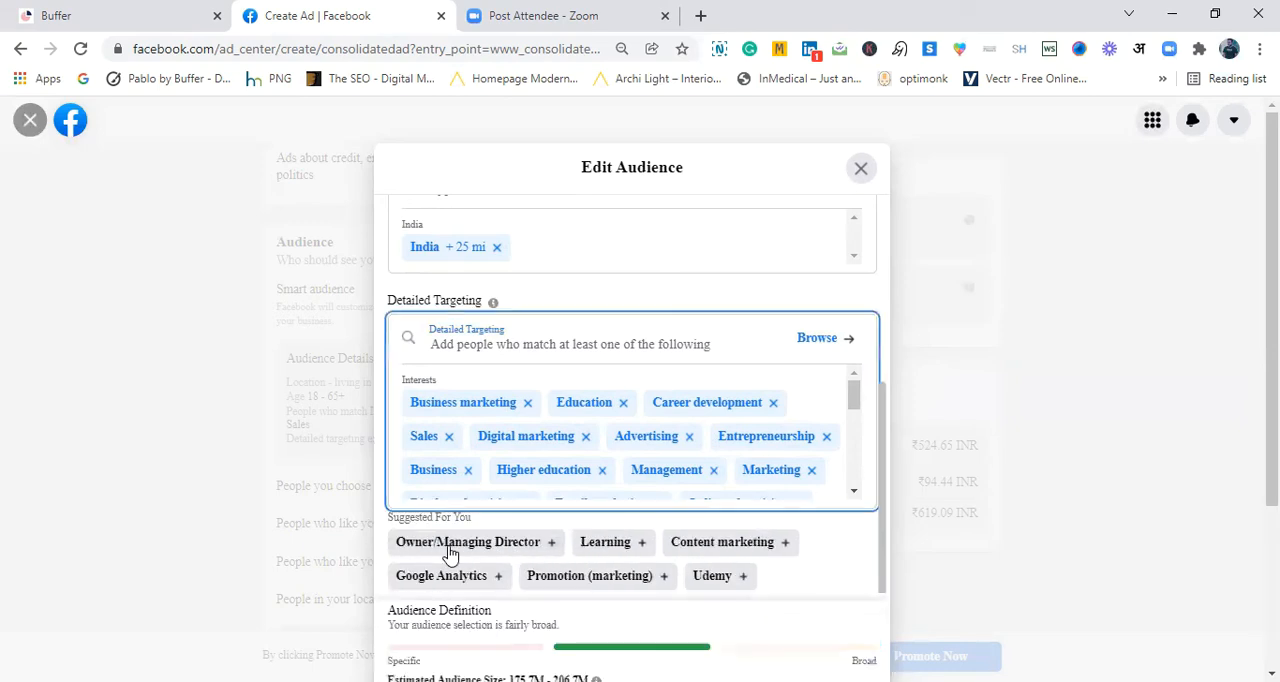
- Add the suggestions Owner/Managing Director, Learning and Content marketing to the detailed targeting
left_click(450, 549)
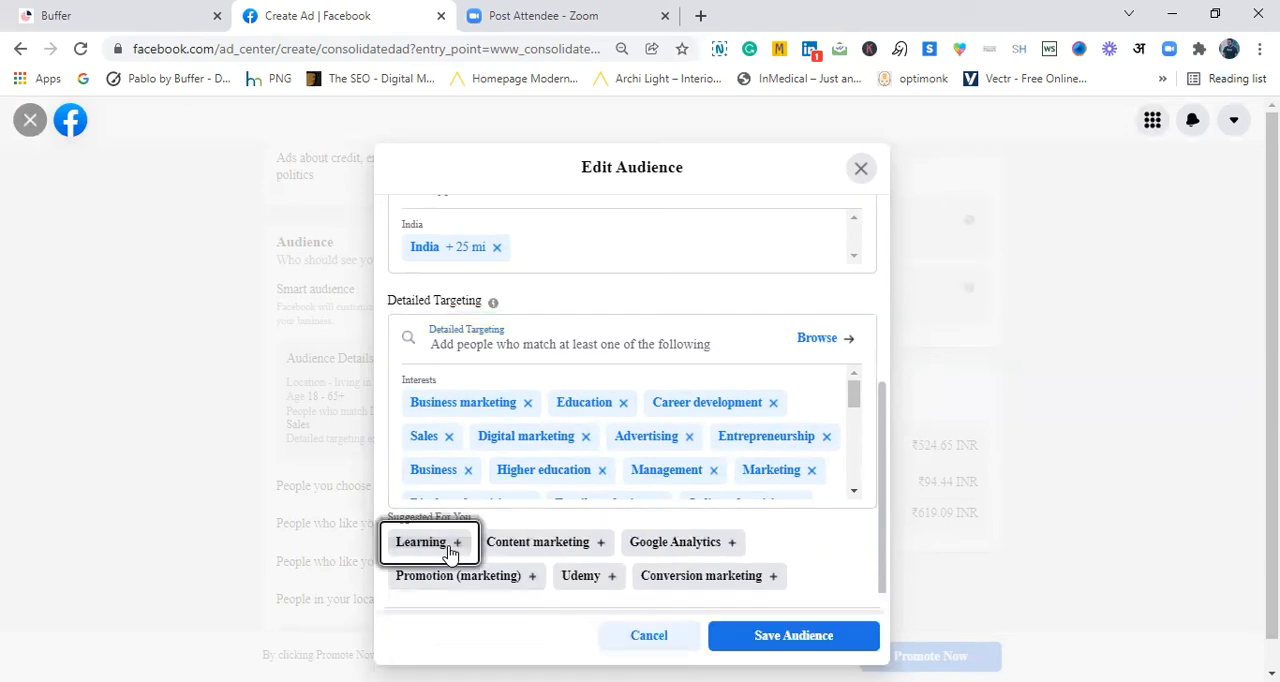
left_click(450, 549)
left_click(450, 549)
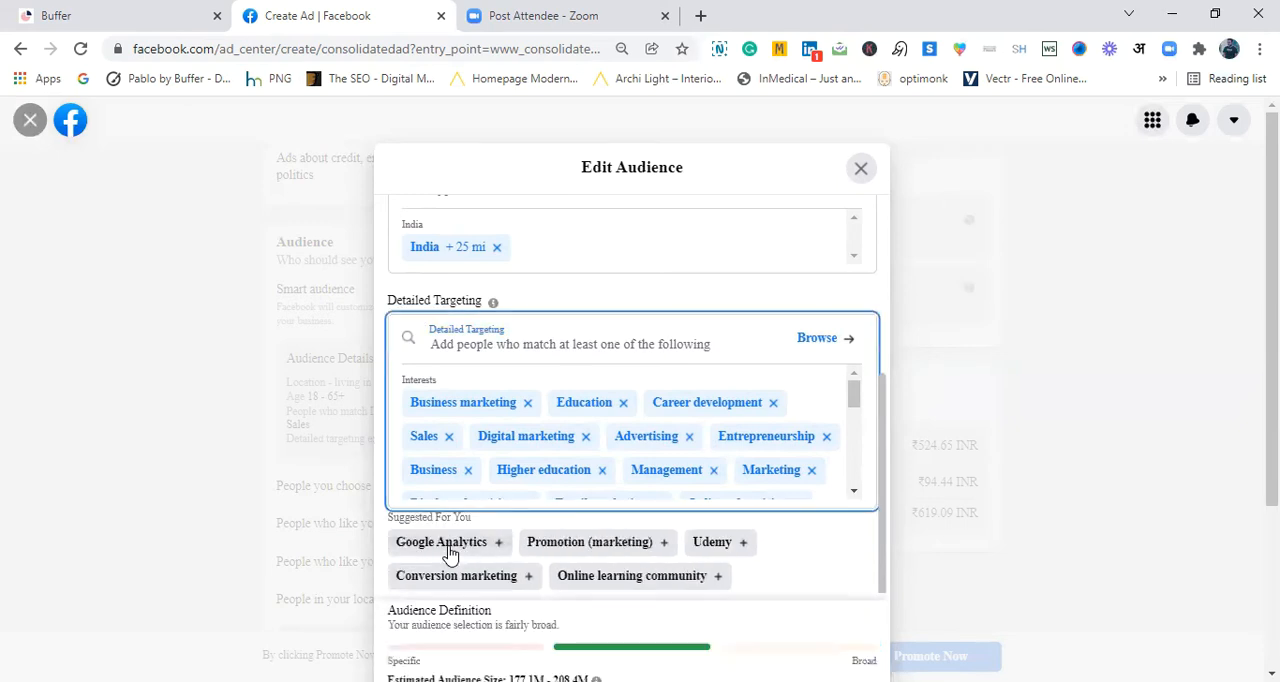
- Add the suggestions Google Analytics, Promotion (marketing), Udemy, Conversion marketing, Online learning community and Influencer marketing to the detailed targeting, and save the audience
left_click(450, 549)
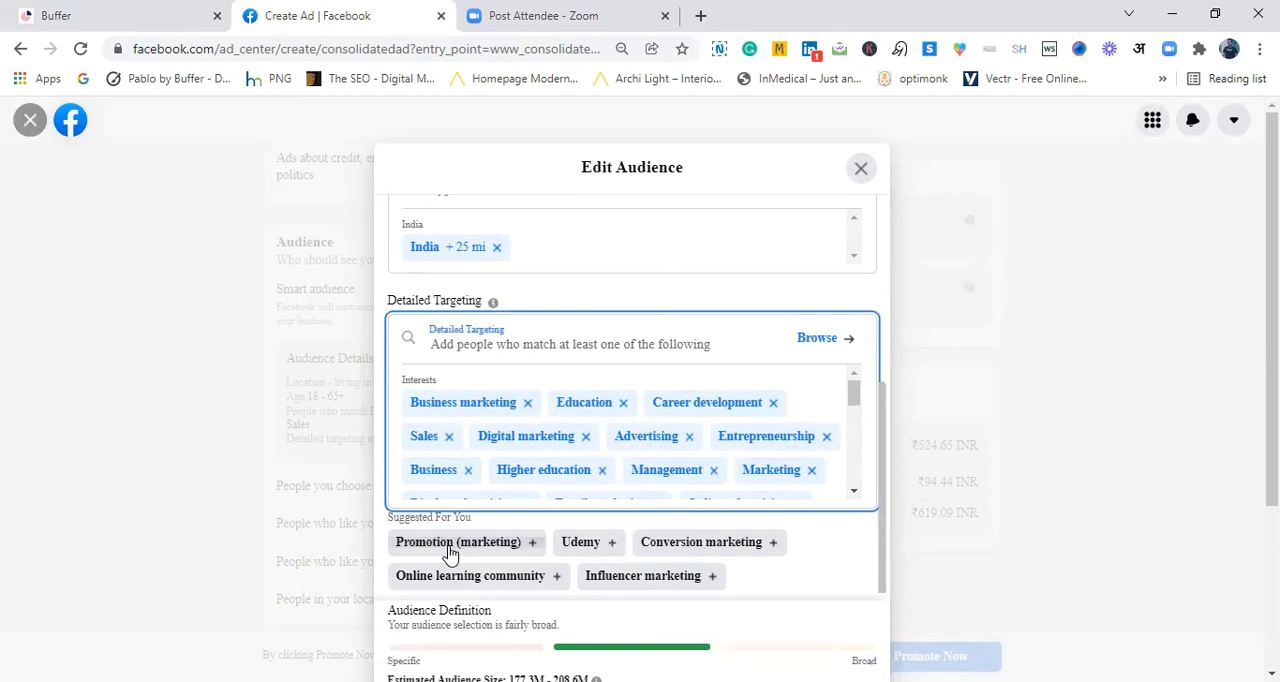
left_click(450, 549)
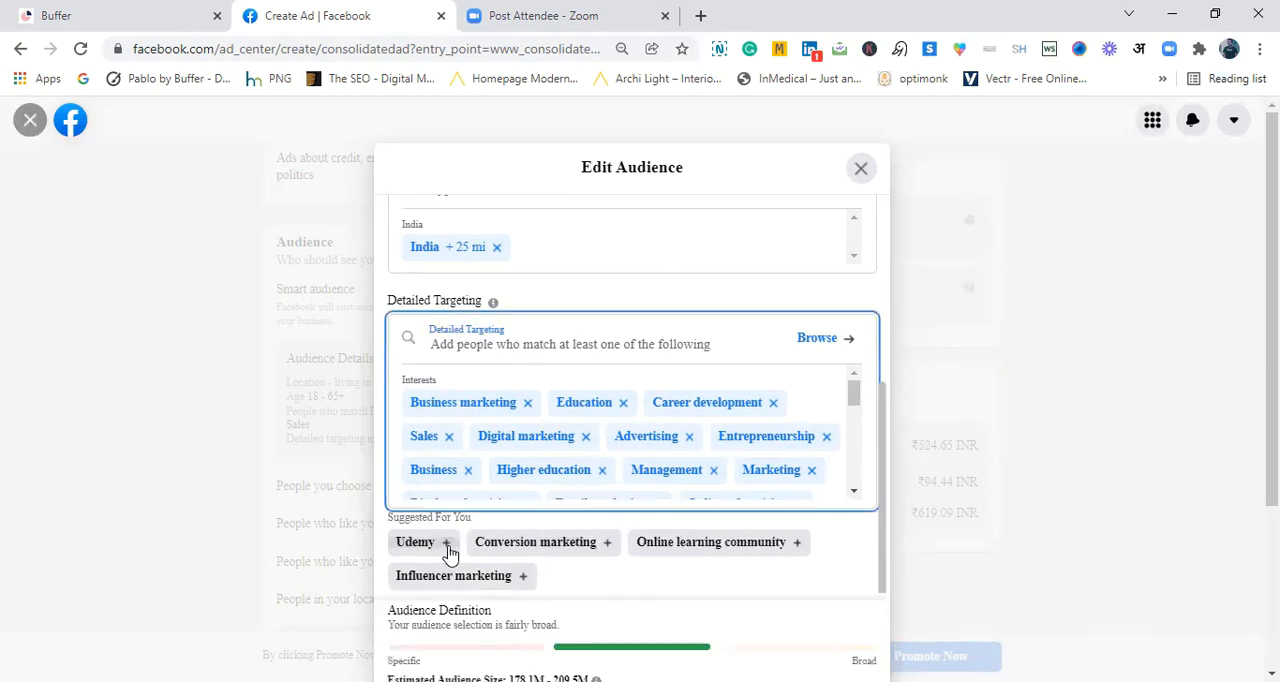
left_click(428, 552)
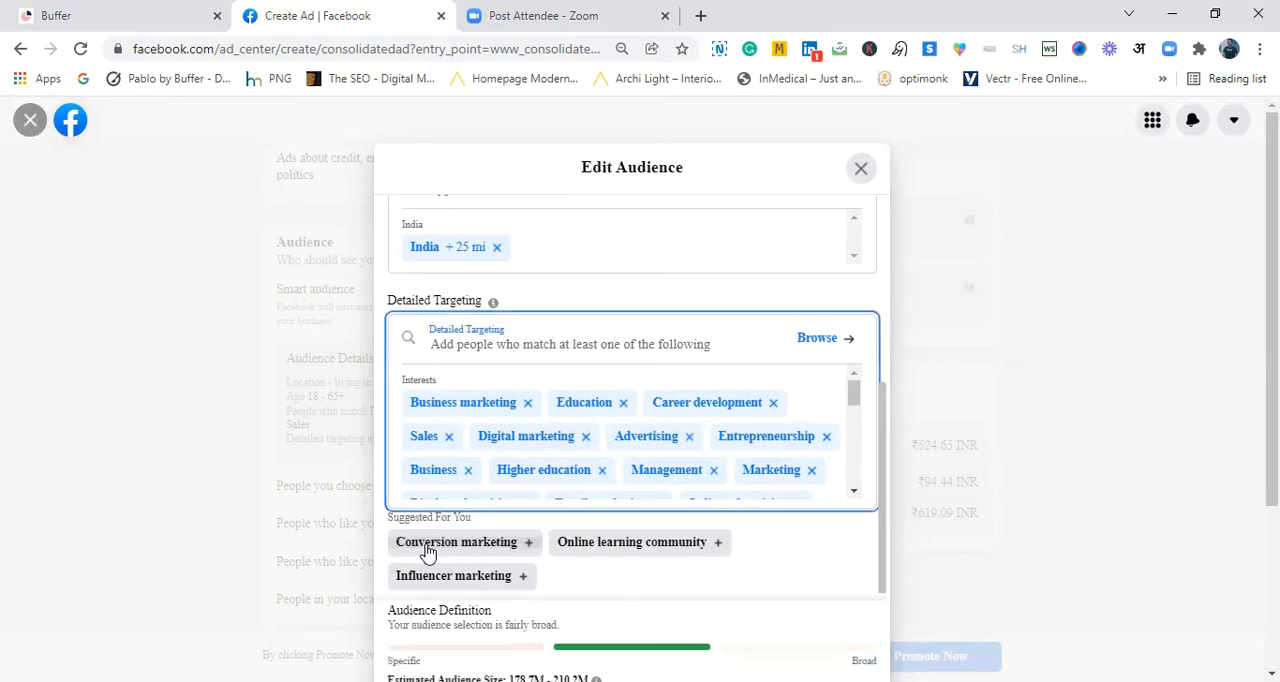
left_click(428, 552)
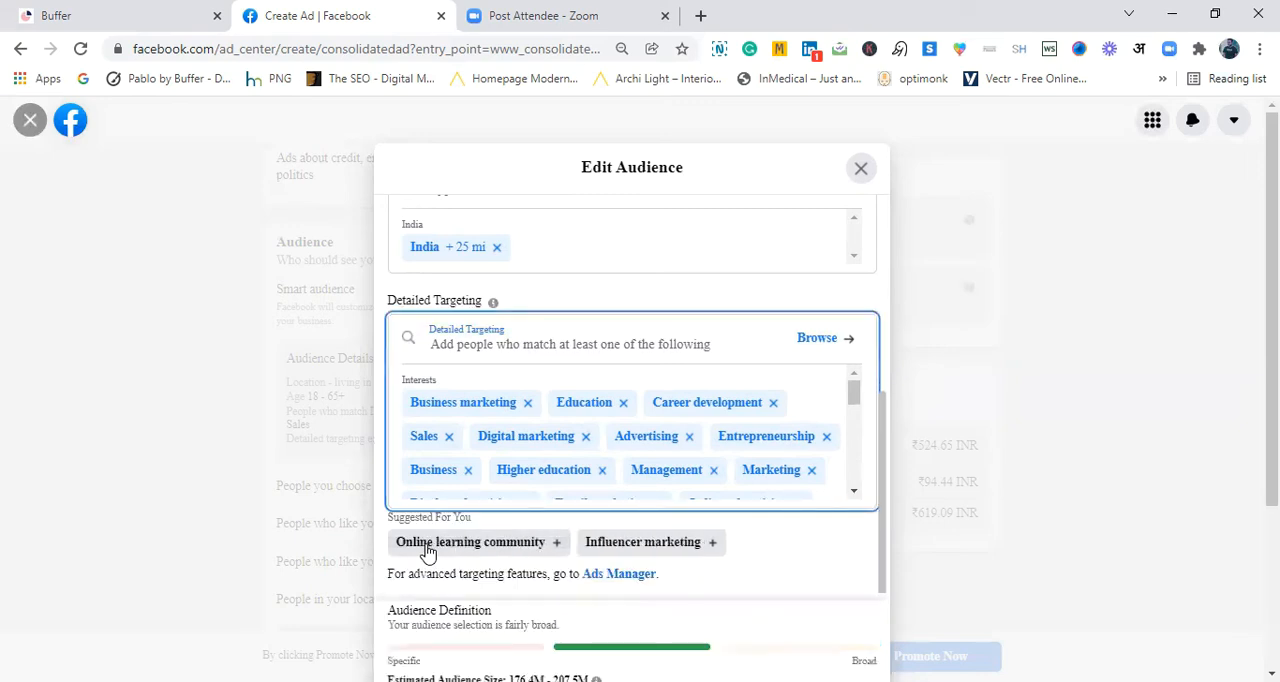
left_click(428, 552)
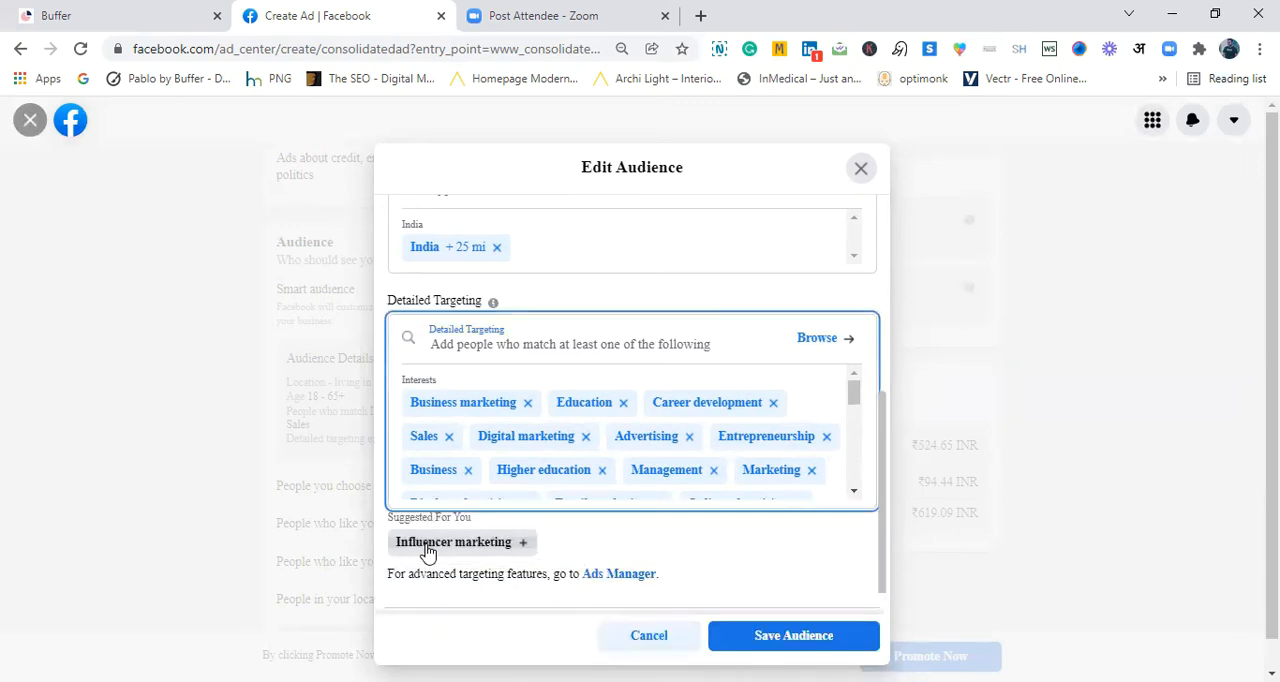
left_click(428, 552)
left_click(427, 551)
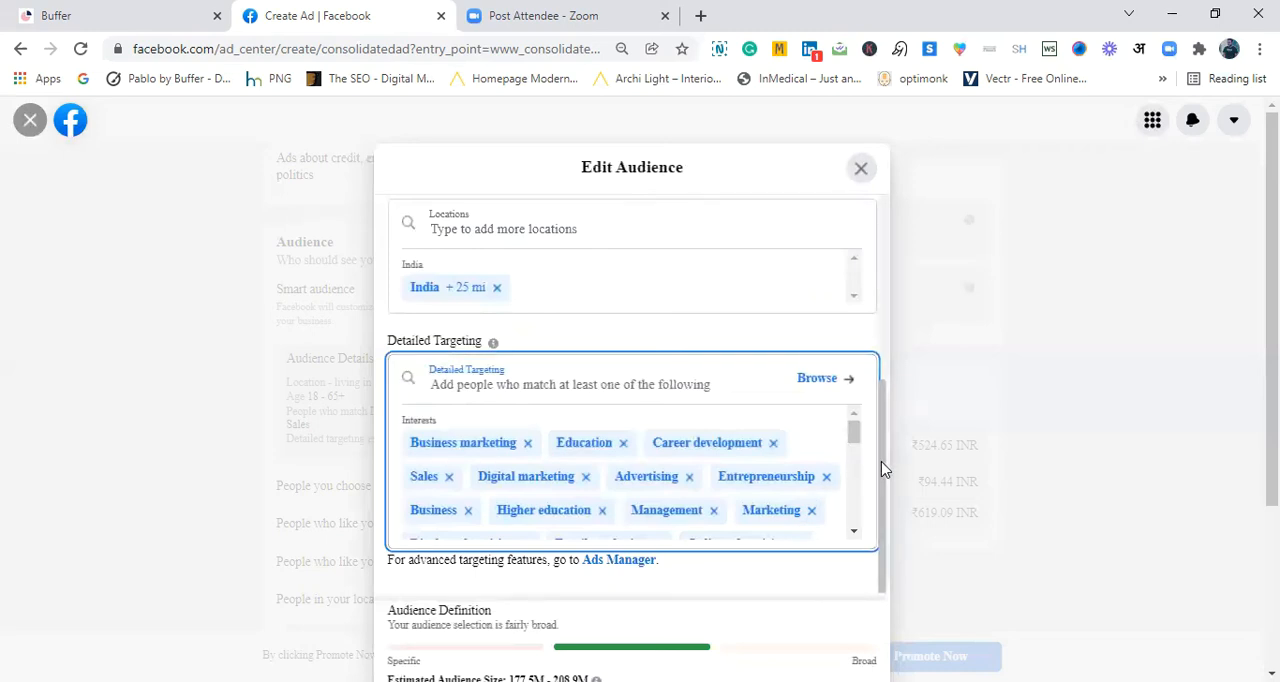
scroll(876, 512, "down", 3)
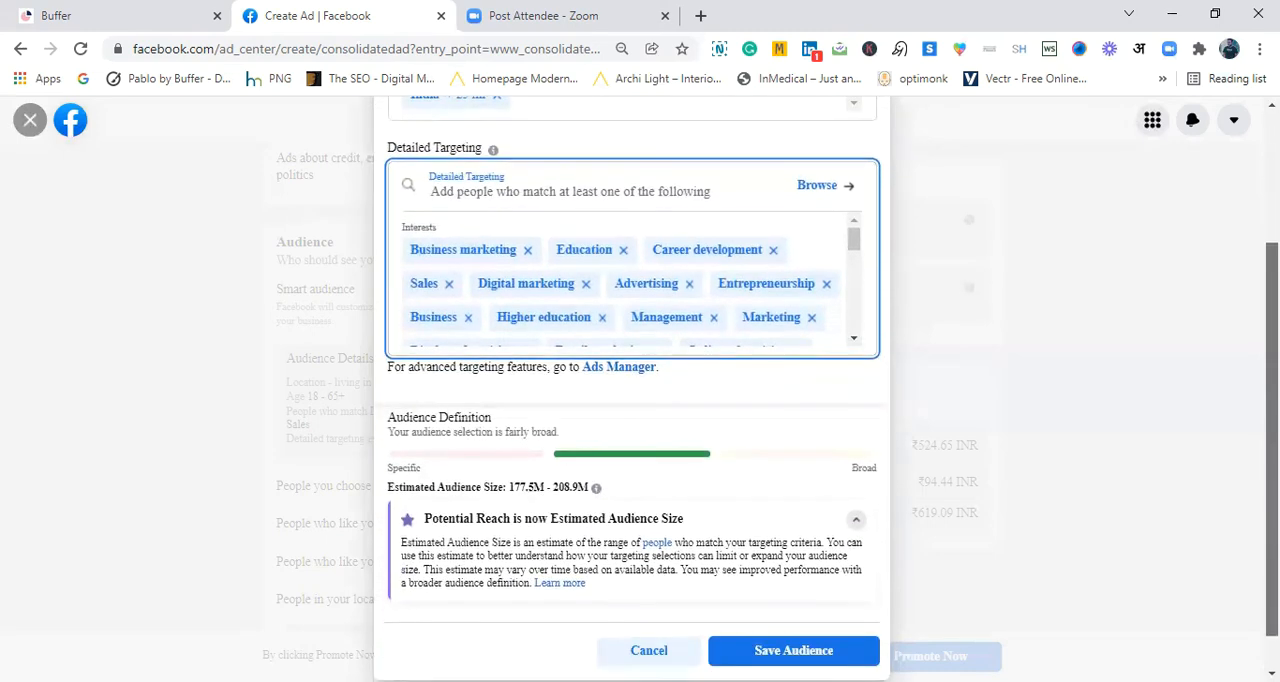
left_click(812, 618)
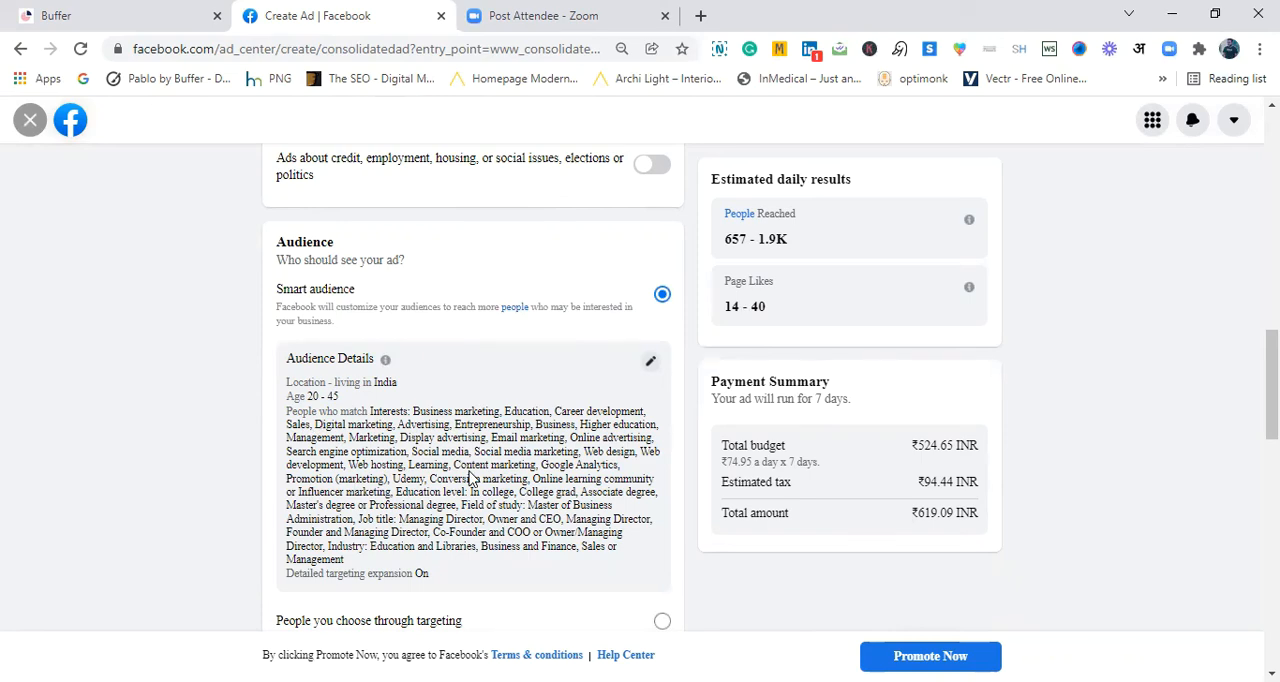
- Set the ad's duration to 2 days, ending Dec 10, 2021, and read the tip on increasing the duration
scroll(473, 400, "down", 4)
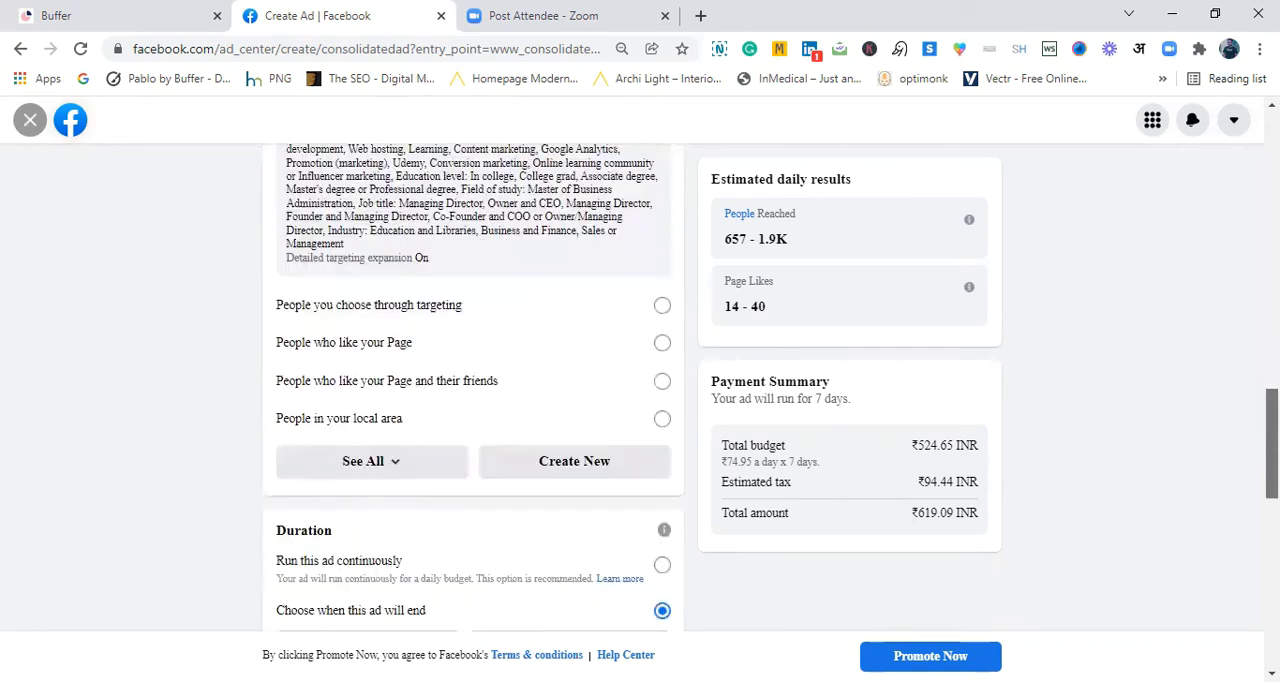
scroll(480, 341, "down", 3)
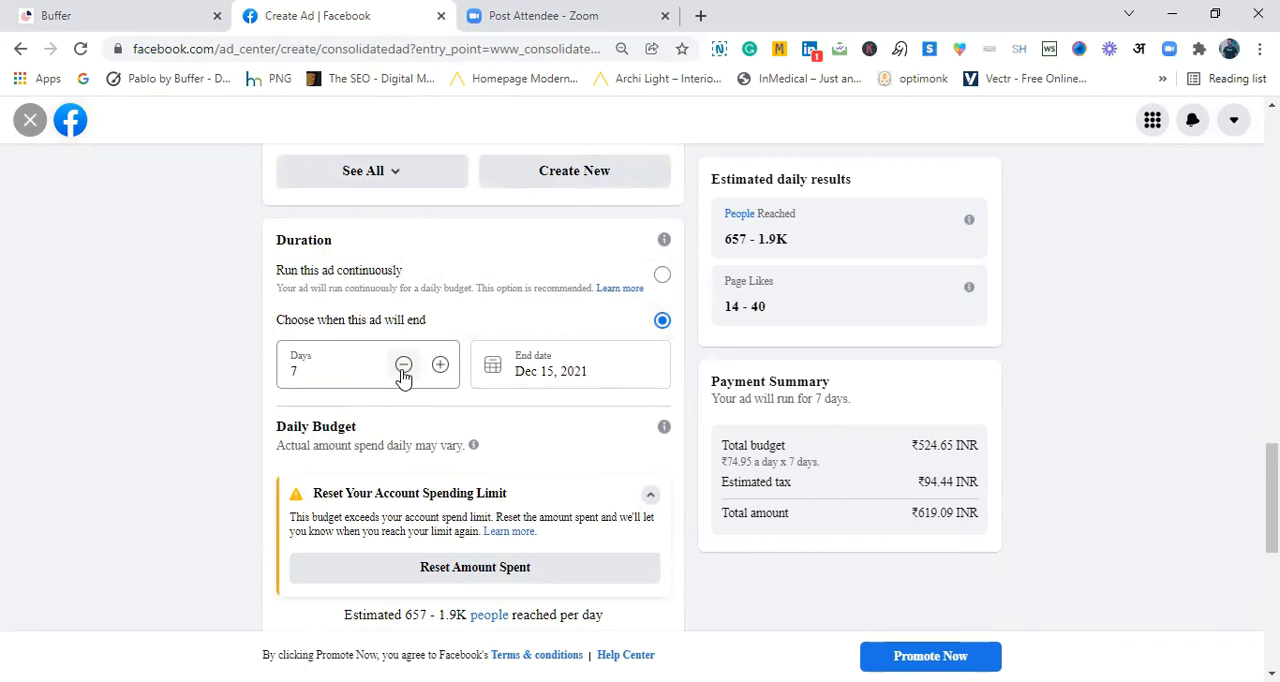
left_click(403, 373)
left_click(403, 373)
left_click(403, 373)
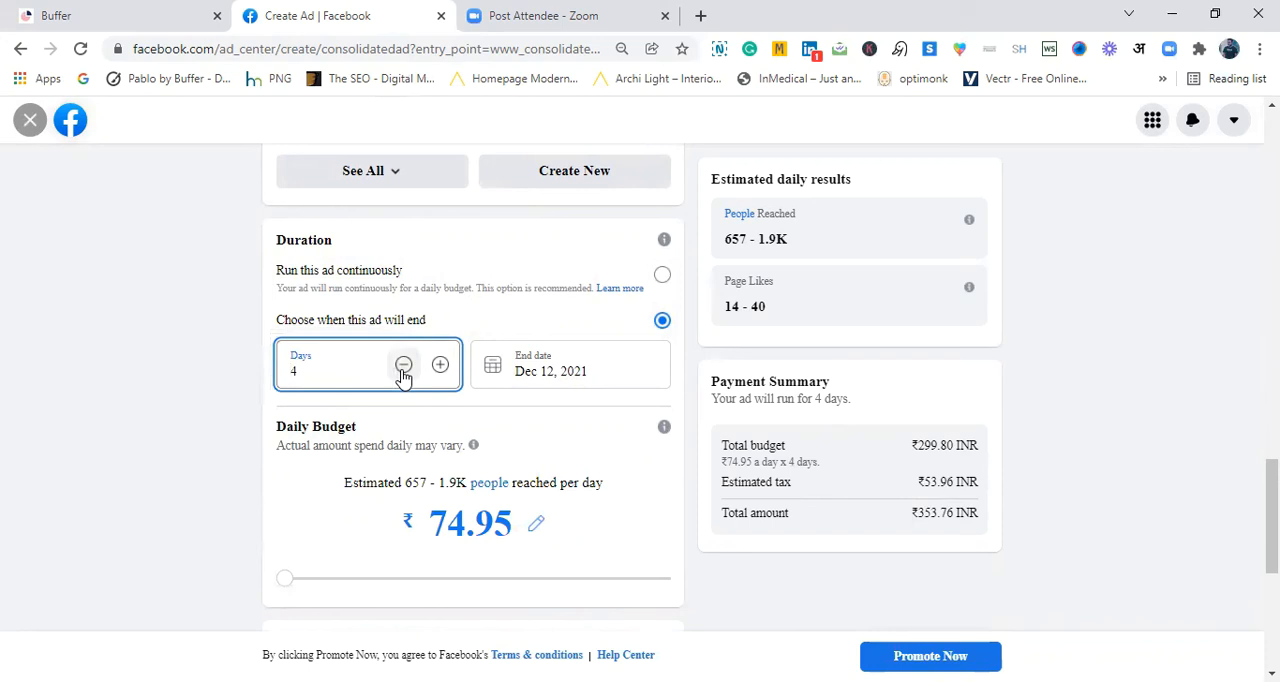
left_click(403, 367)
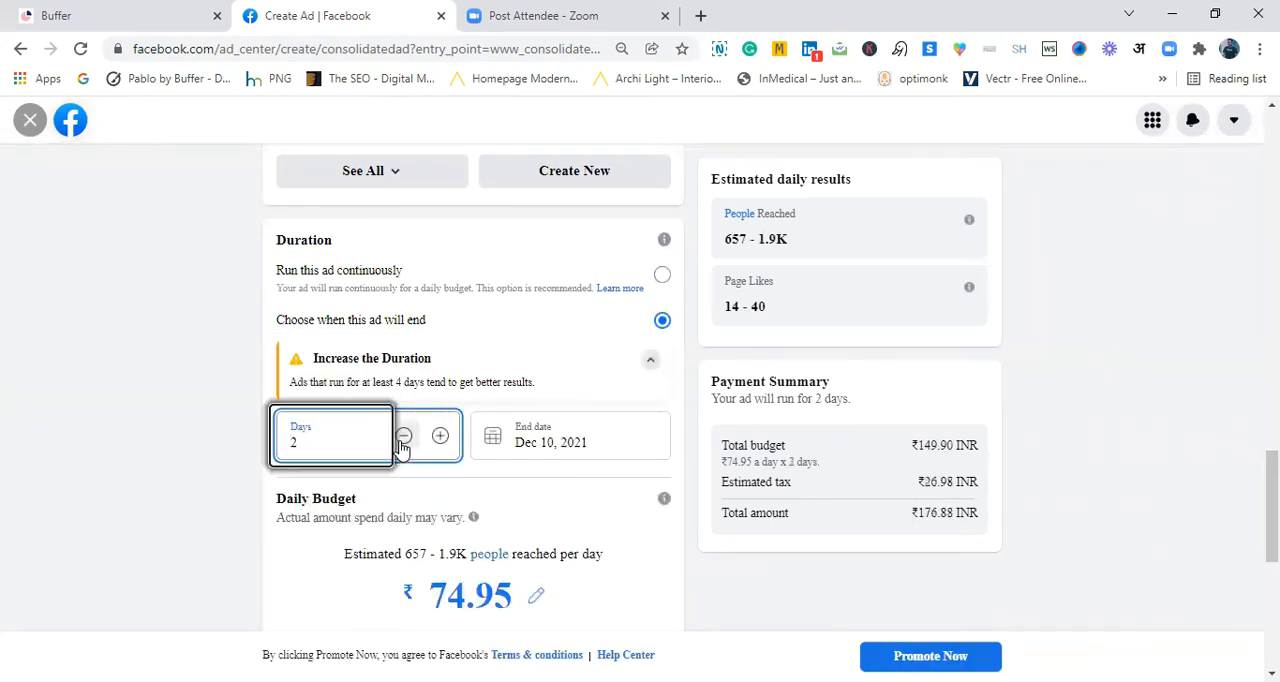
left_click(206, 451)
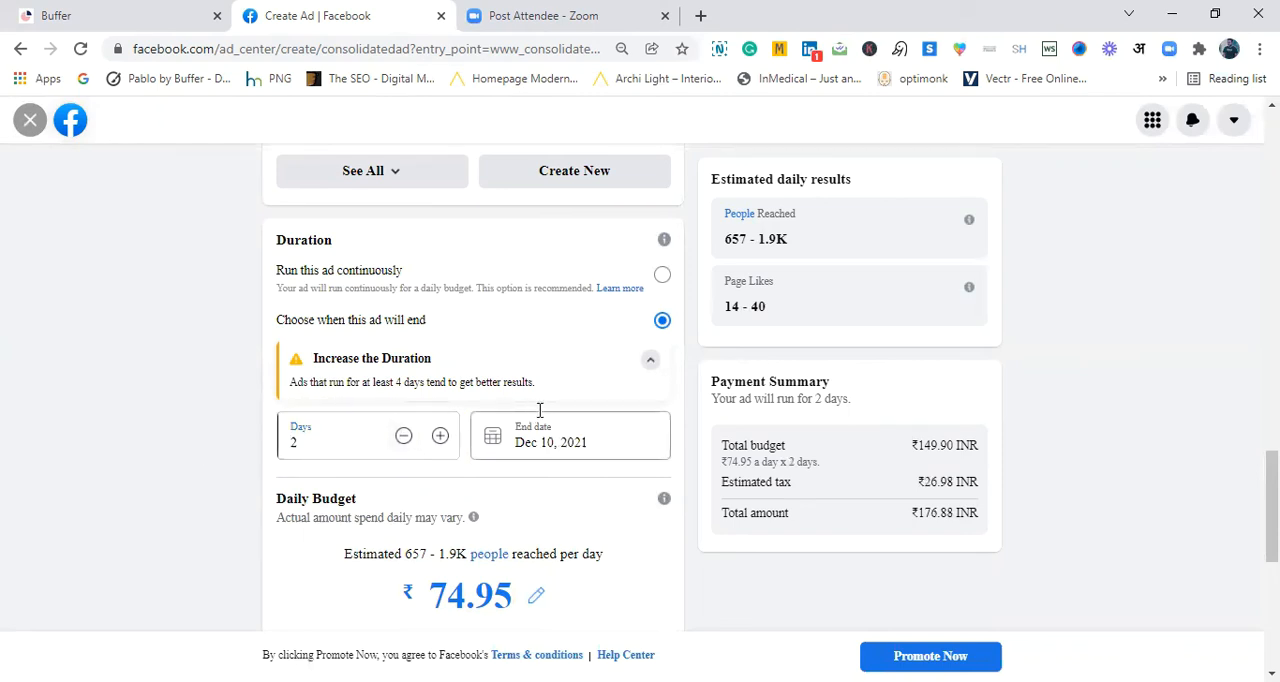
left_click_drag(536, 385, 286, 390)
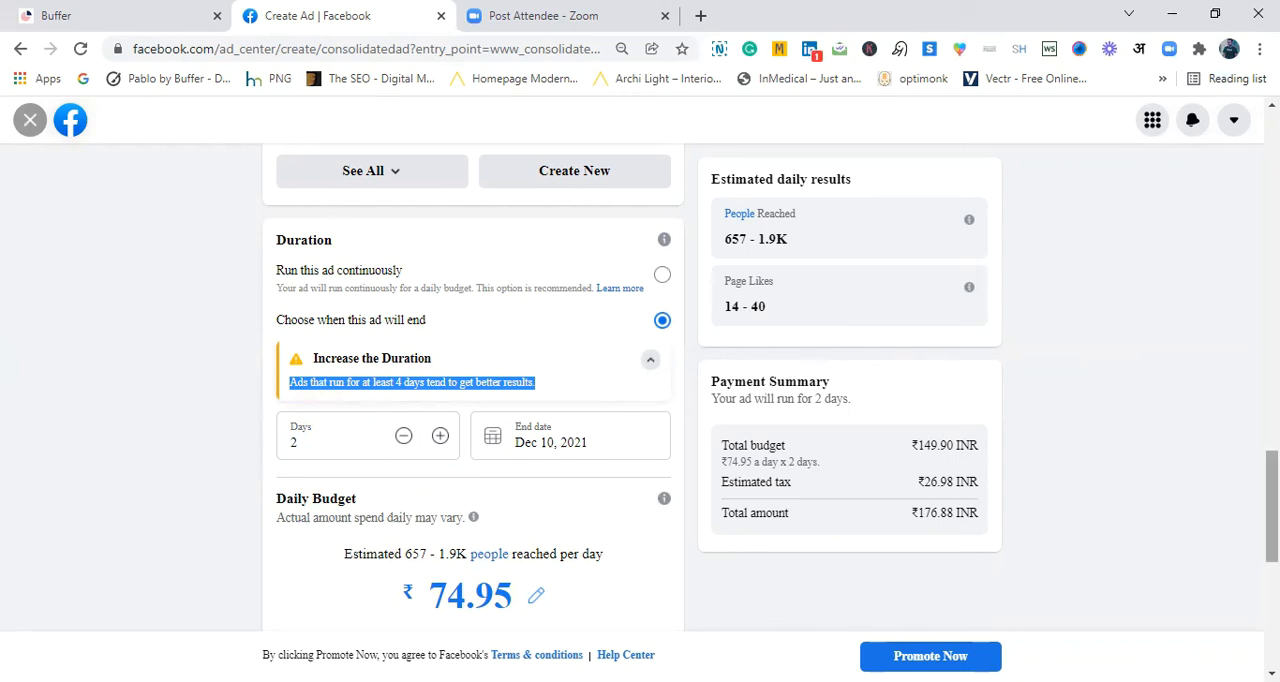
- Raise the ad's daily budget to ₹220, and reduce it to ₹200
scroll(617, 405, "down", 1)
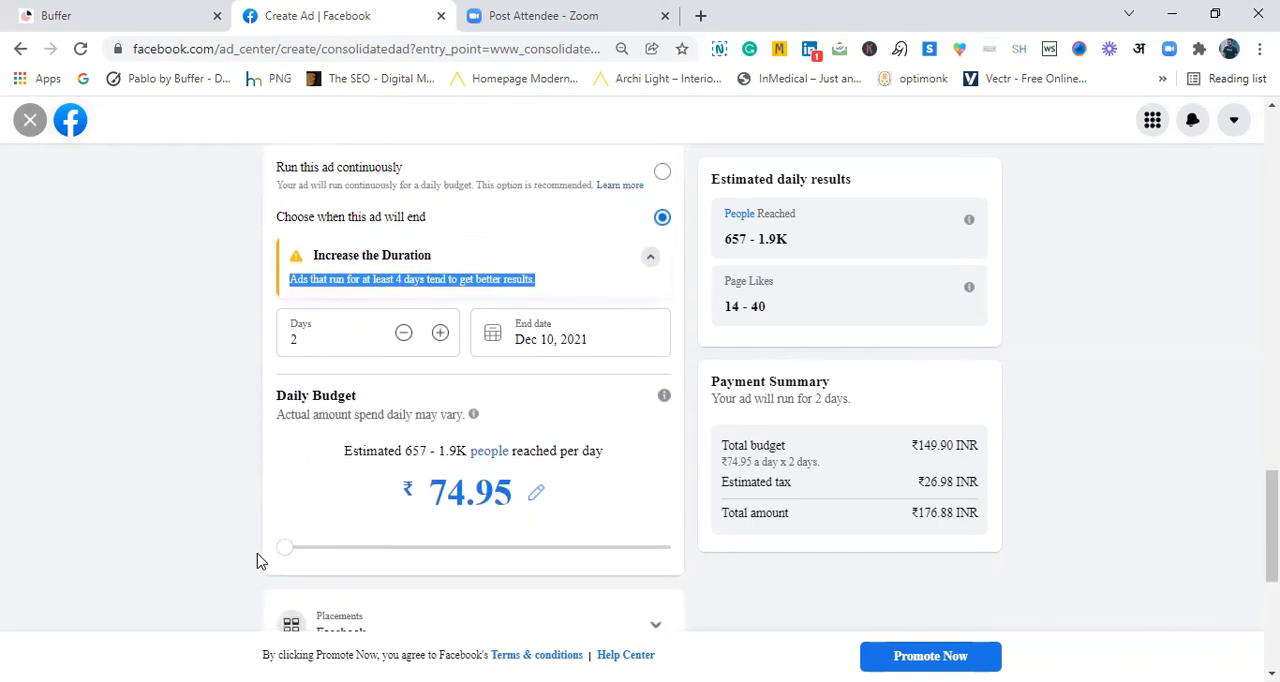
left_click(286, 549)
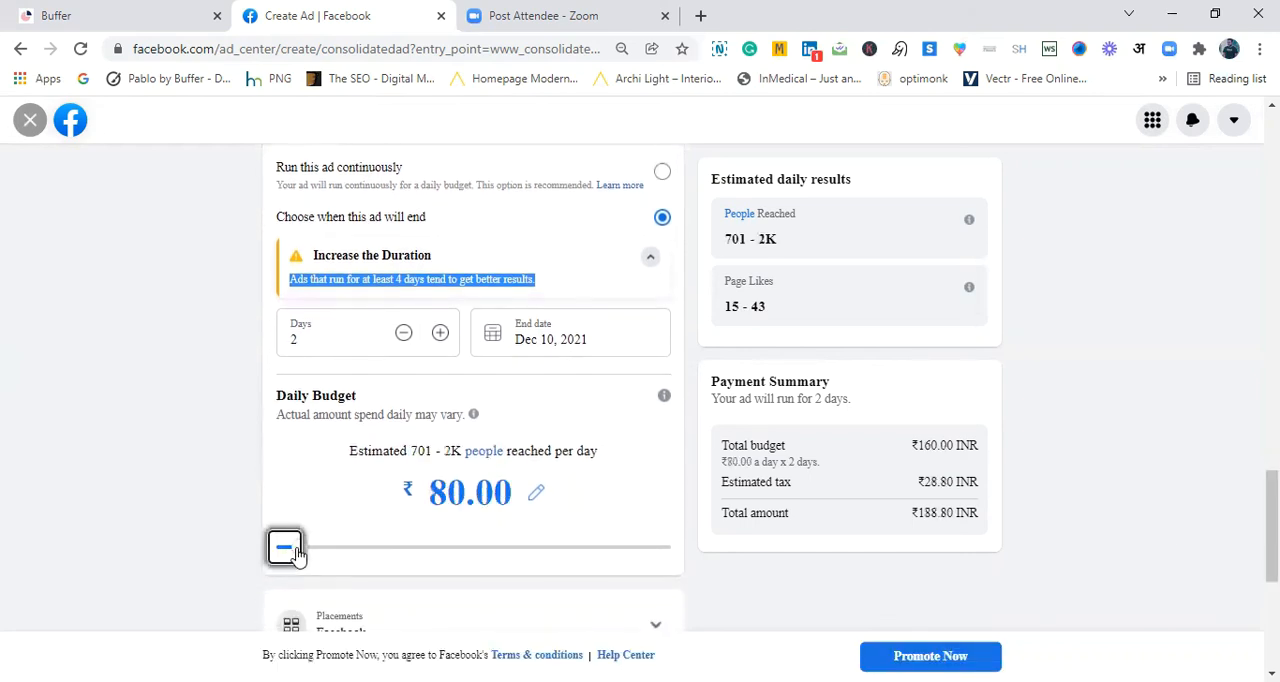
left_click_drag(302, 549, 424, 553)
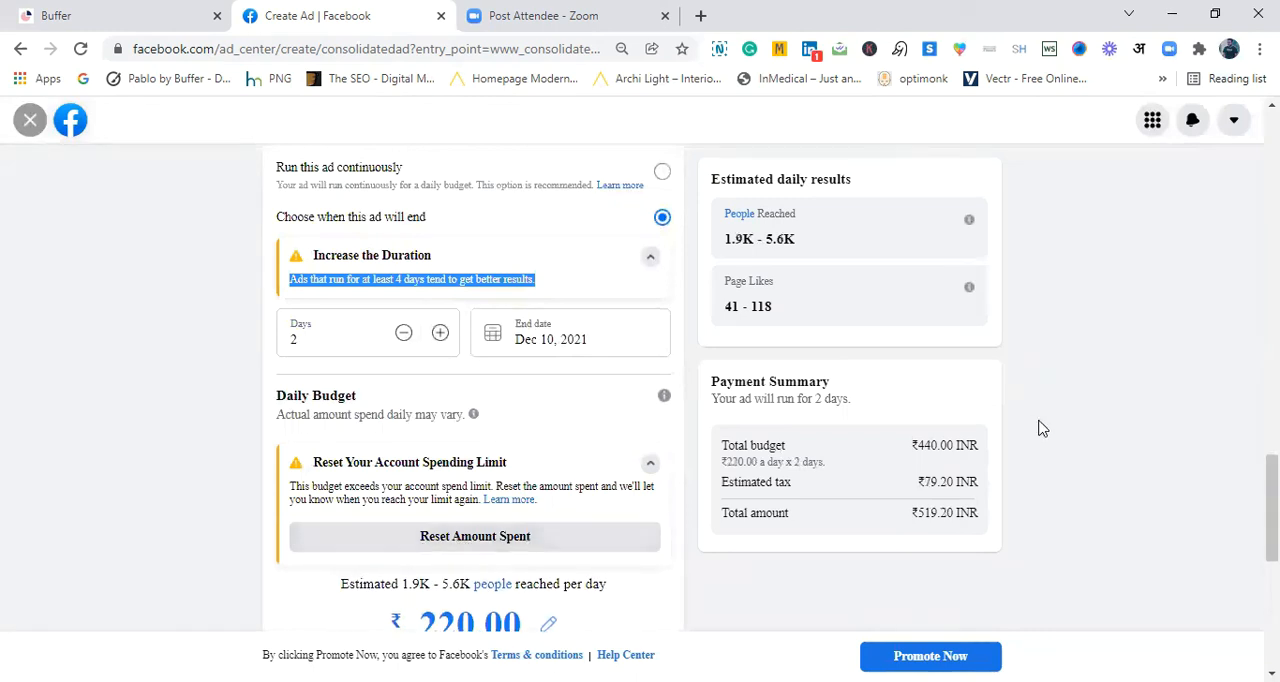
scroll(1270, 500, "down", 2)
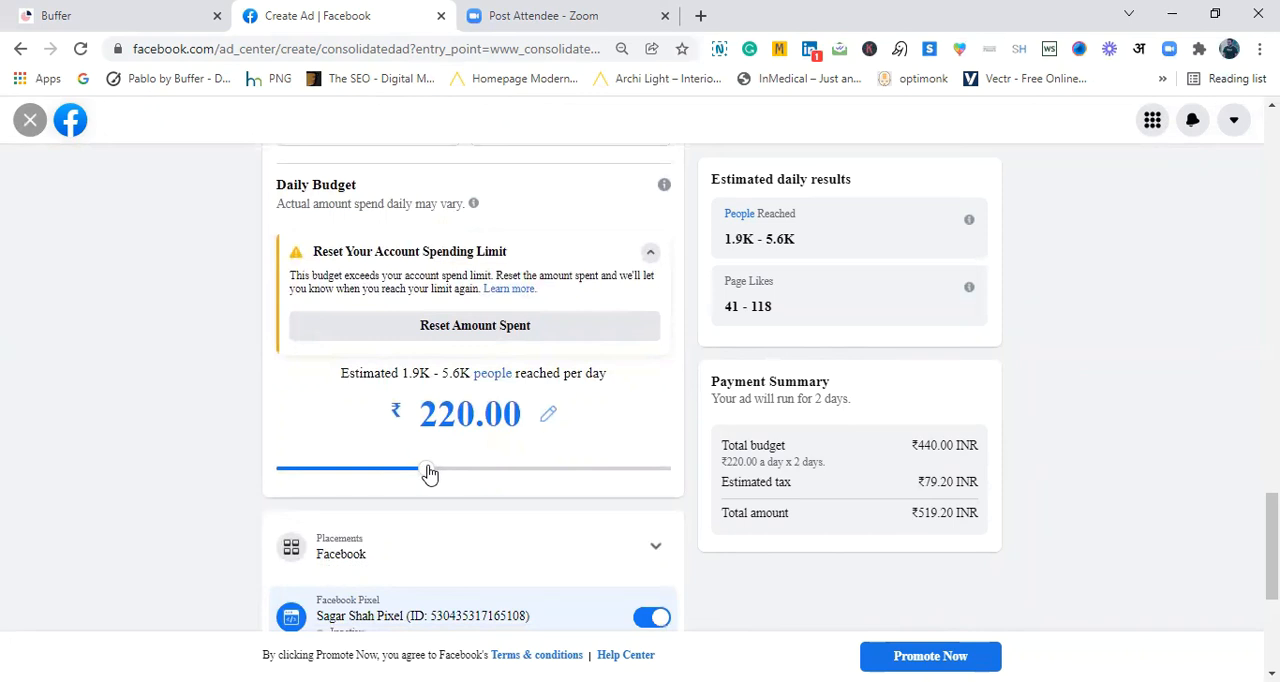
left_click_drag(423, 474, 413, 472)
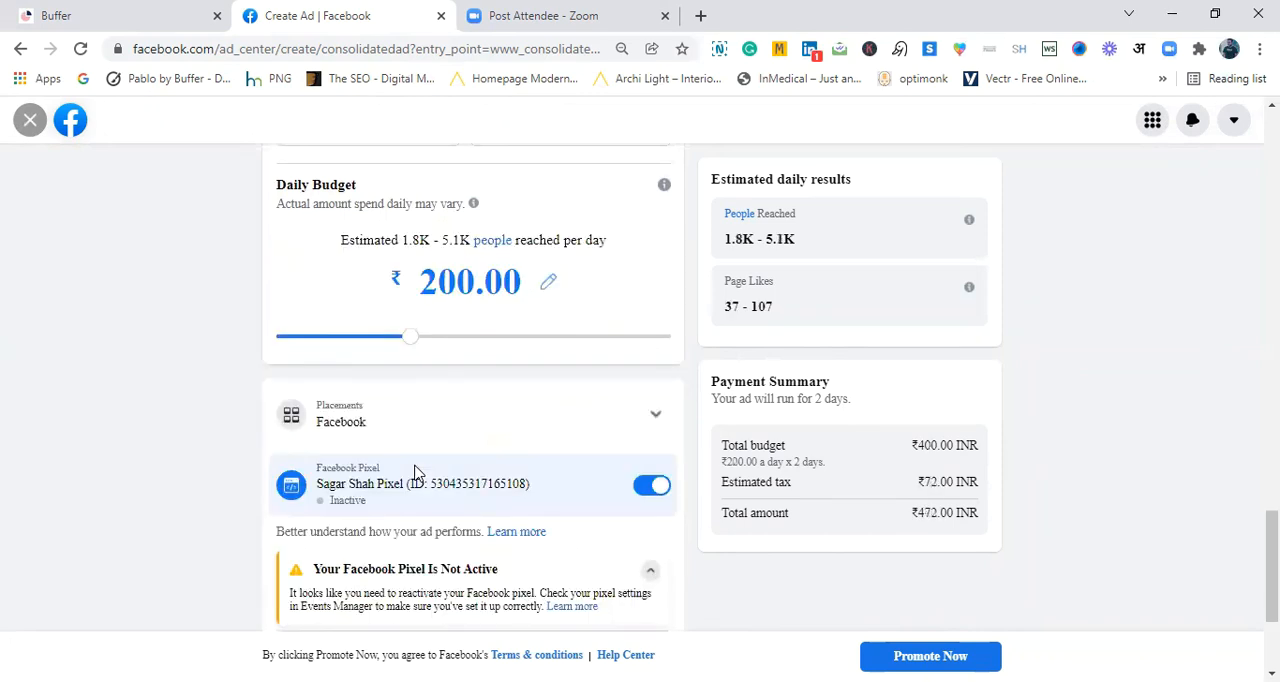
- Review the ad's settings and try to promote it, closing the Add Funds dialog without making a payment
scroll(1270, 560, "up", 1)
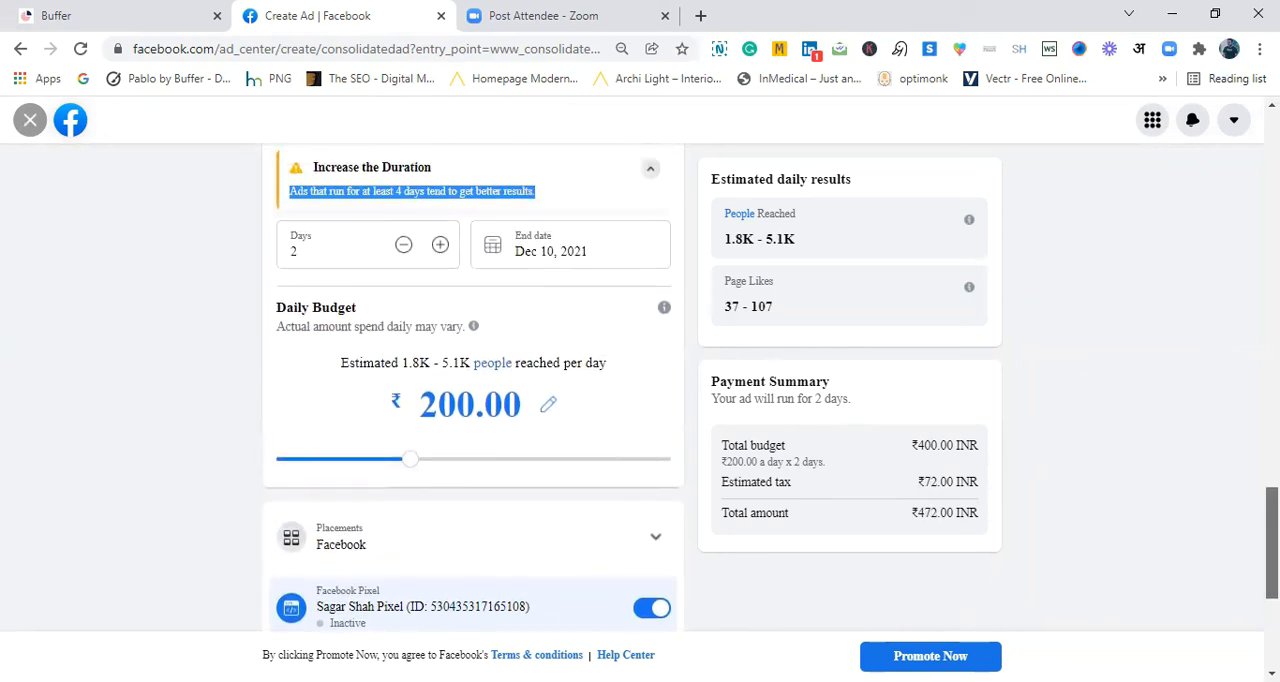
scroll(1270, 560, "up", 2)
scroll(1270, 500, "down", 1)
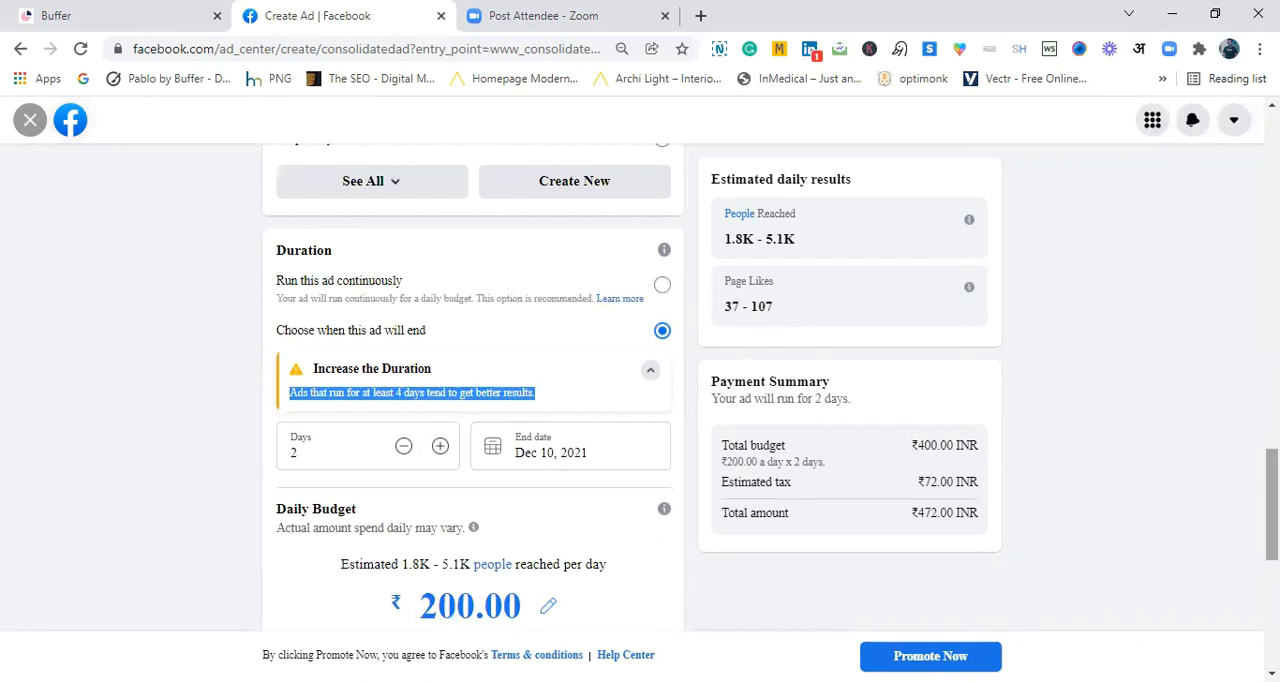
left_click_drag(1272, 504, 1272, 430)
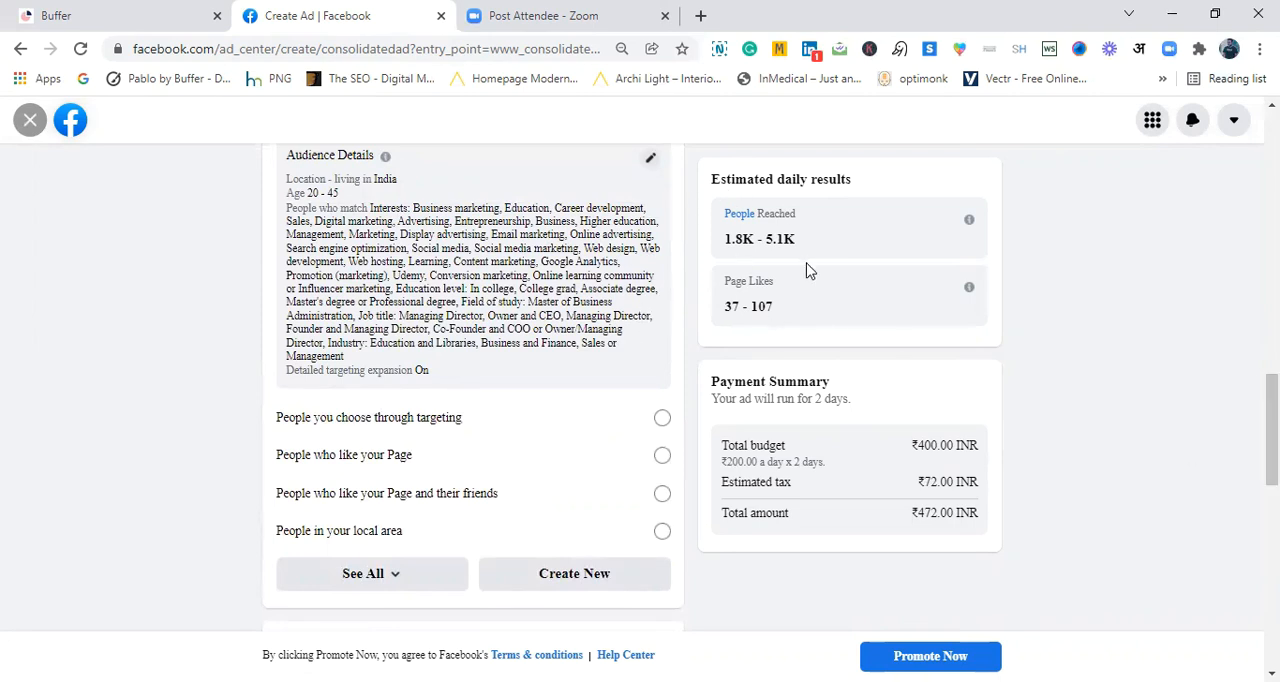
left_click_drag(1272, 430, 1272, 610)
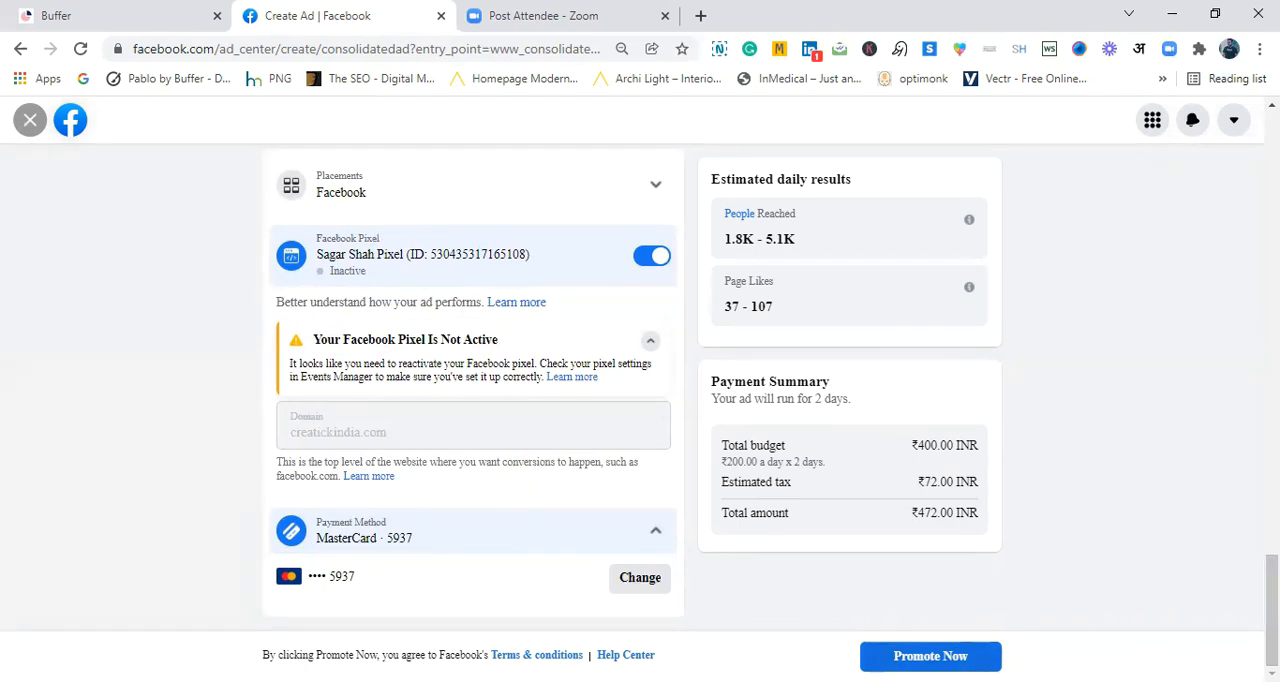
left_click(930, 656)
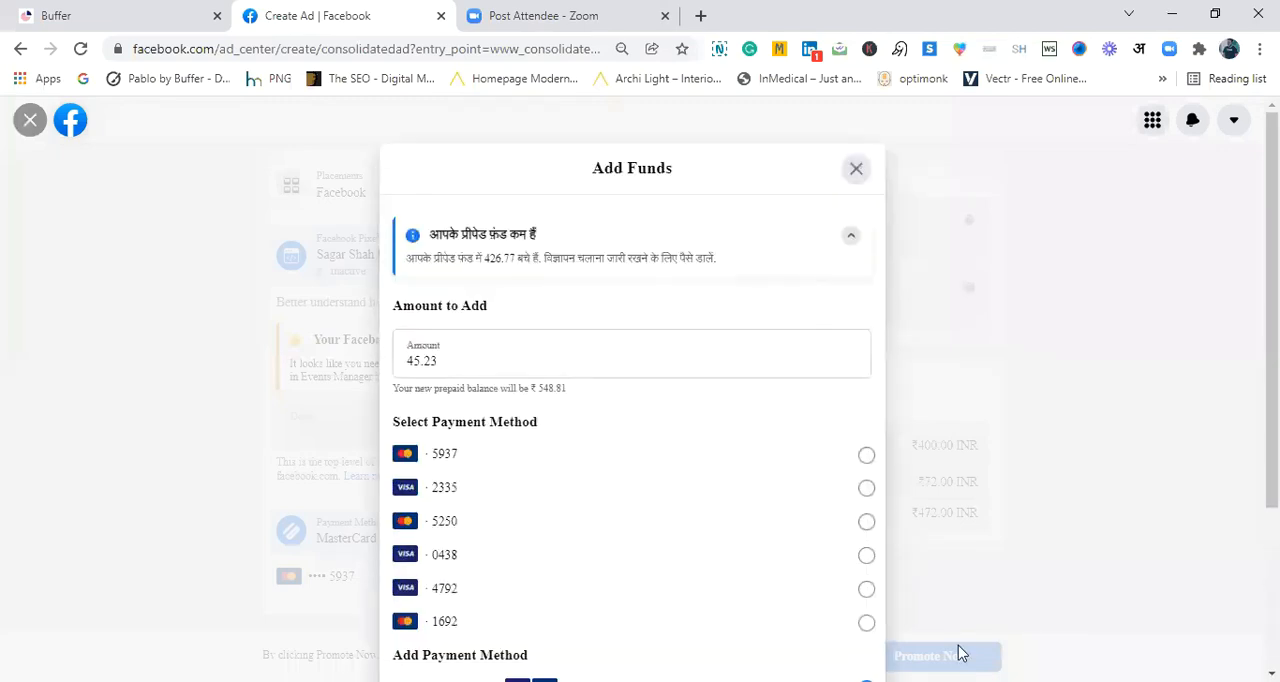
scroll(632, 400, "down", 1)
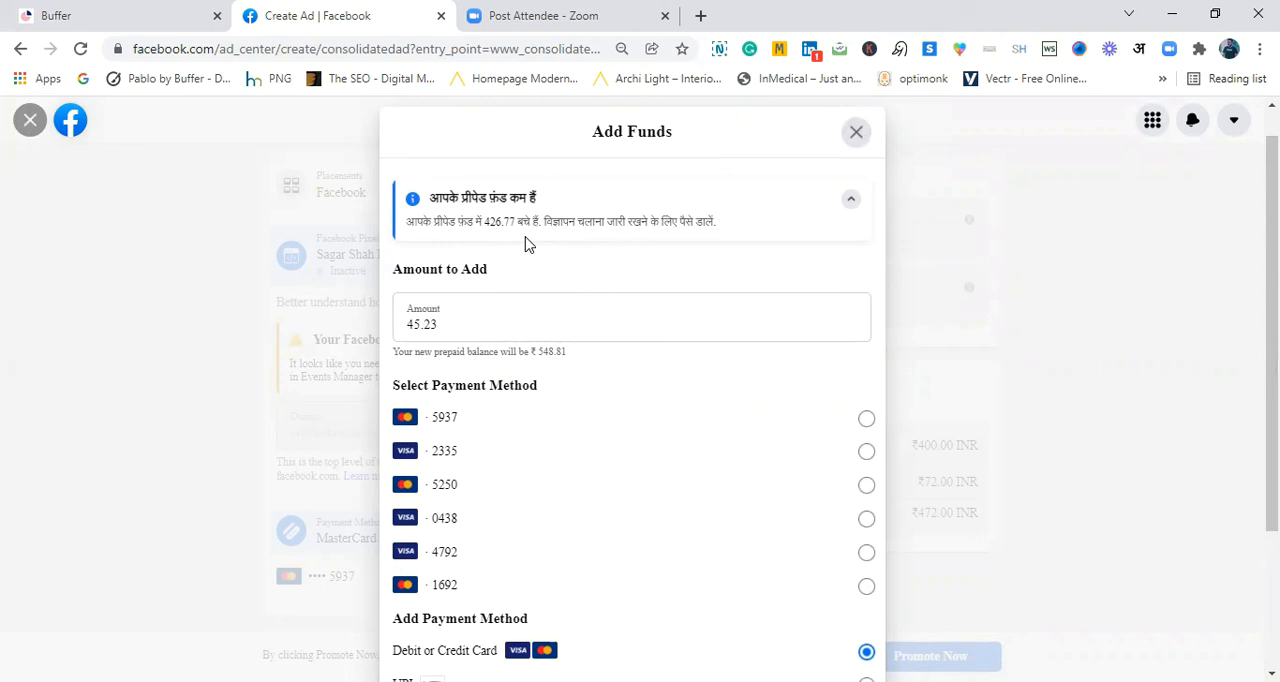
scroll(528, 245, "down", 3)
scroll(528, 245, "up", 3)
left_click(856, 169)
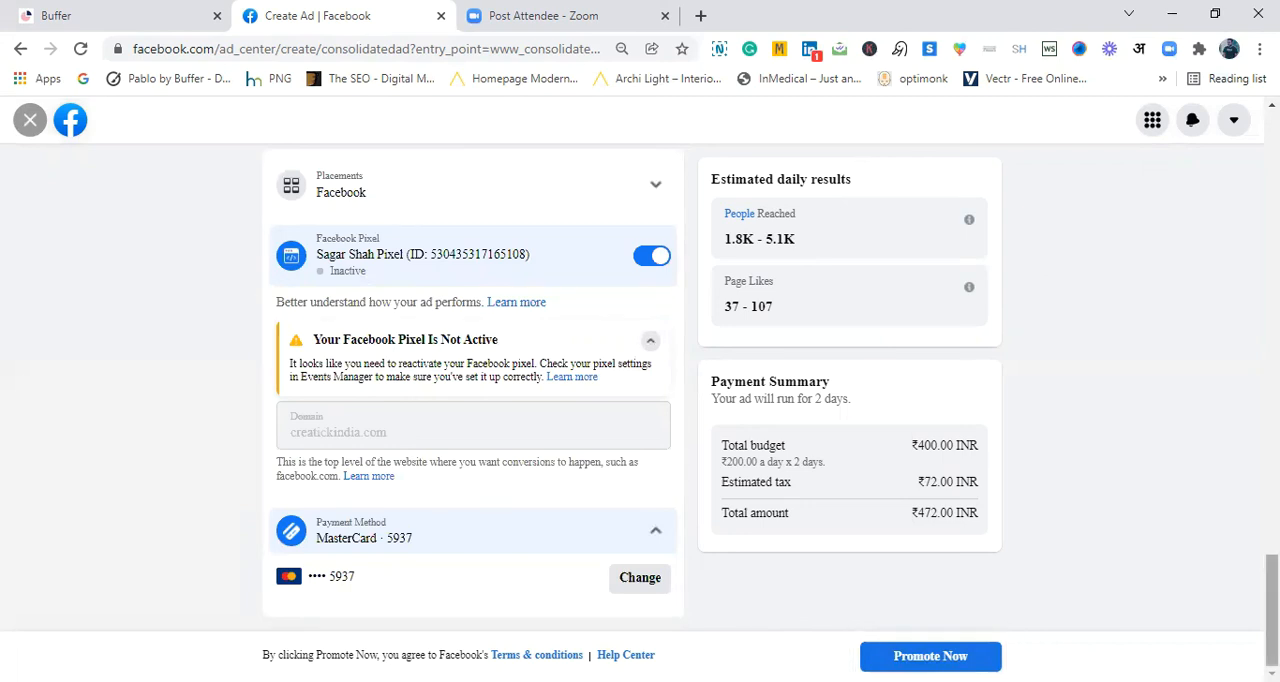
- Set the daily budget to ₹180 and submit the ad for promotion
scroll(470, 390, "up", 3)
scroll(470, 390, "up", 1)
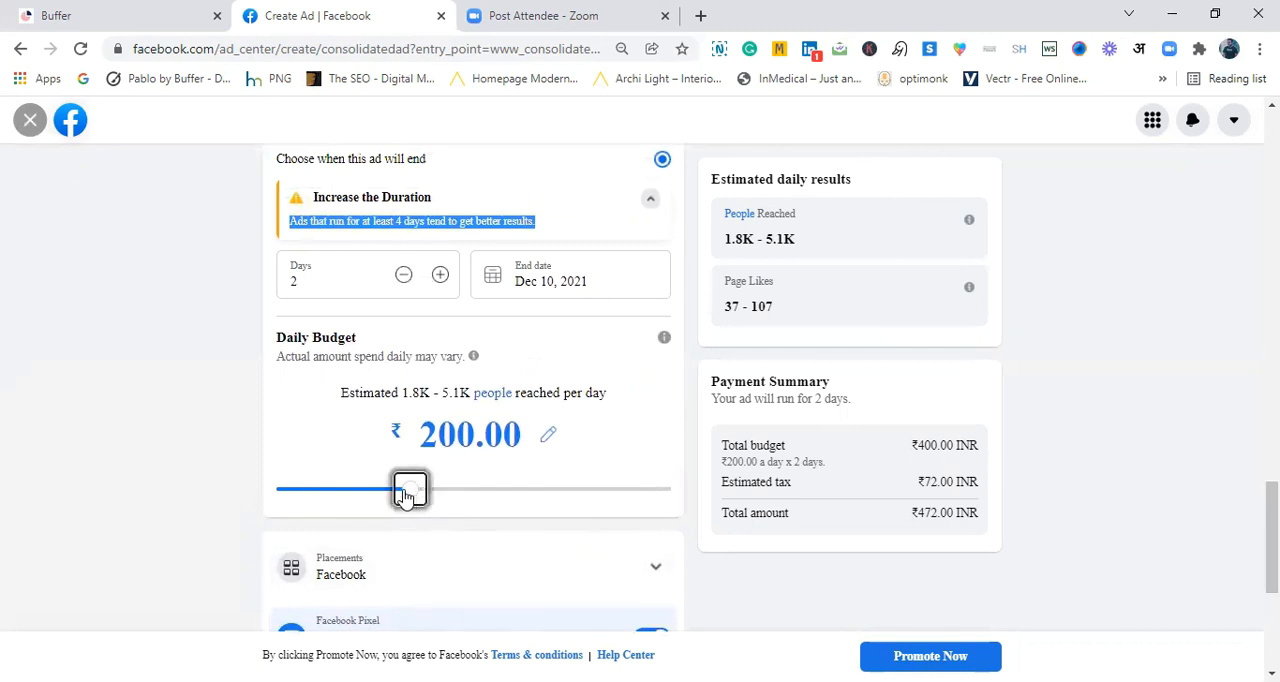
left_click_drag(407, 497, 399, 498)
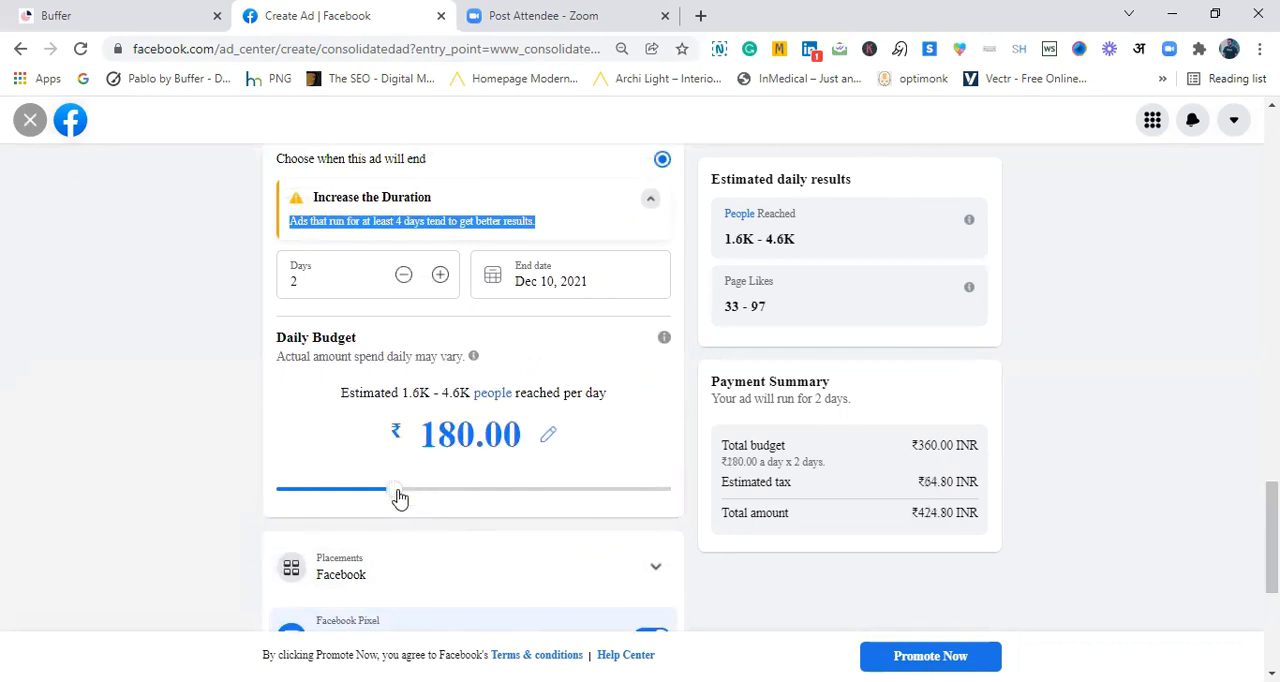
left_click(1046, 468)
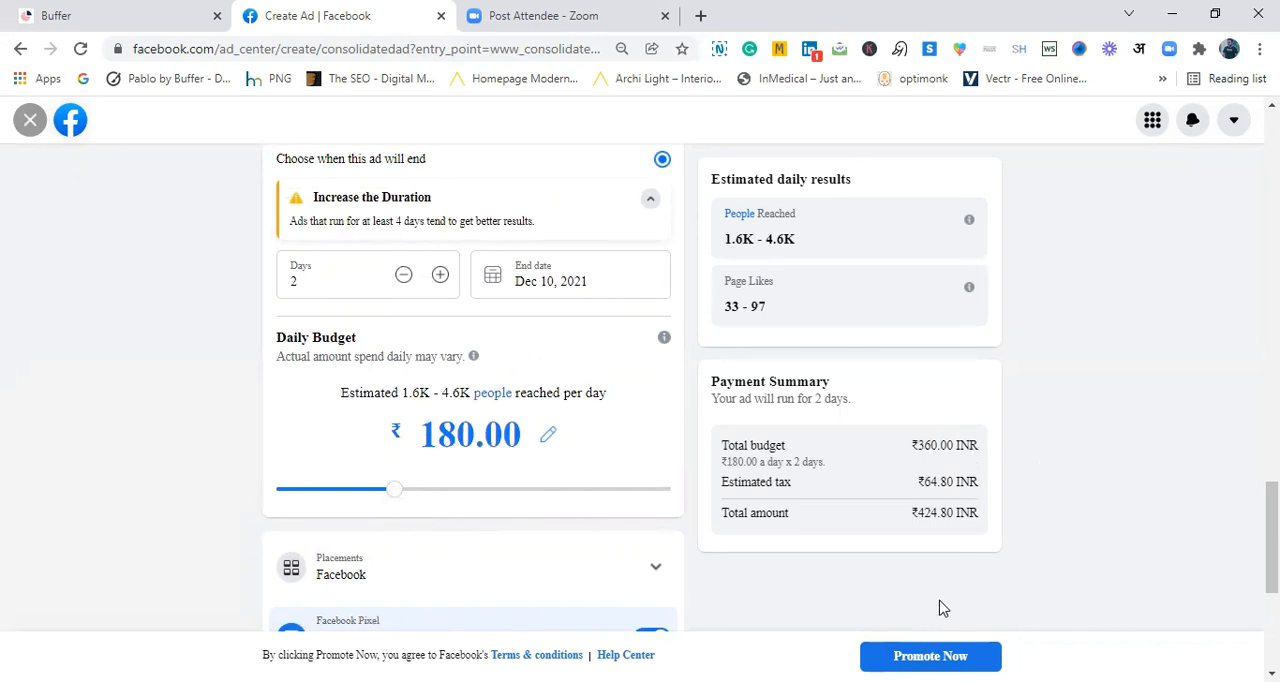
left_click(930, 652)
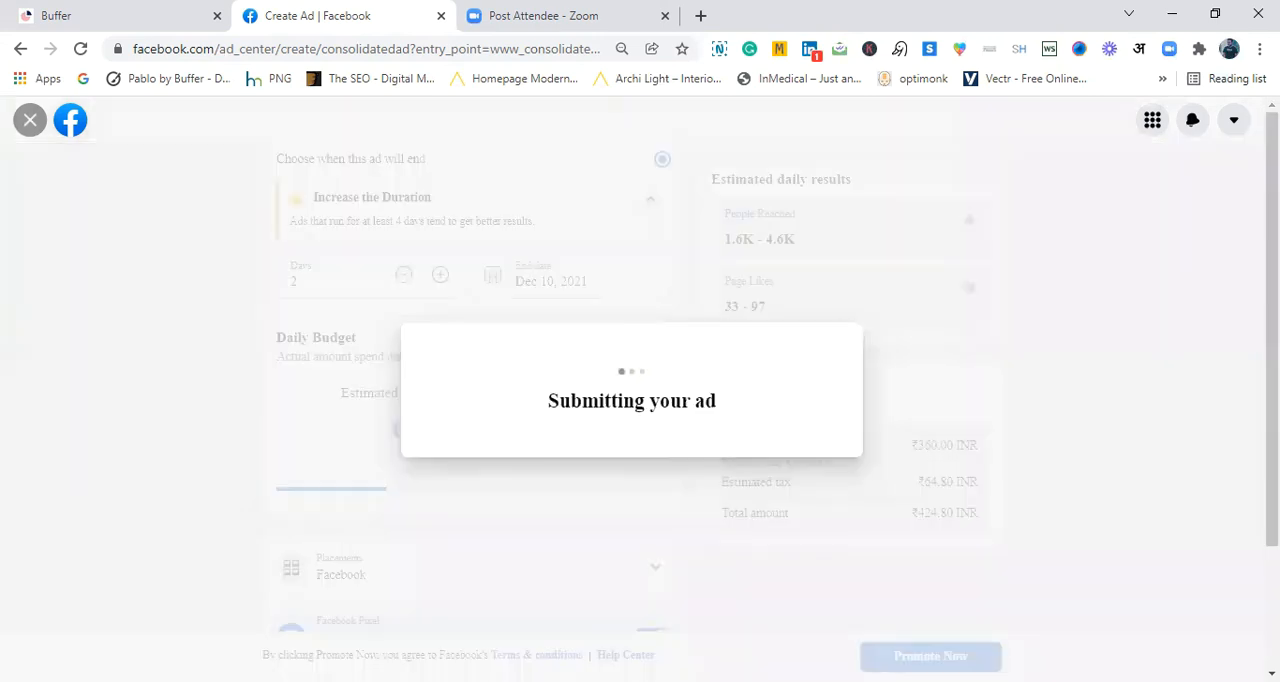